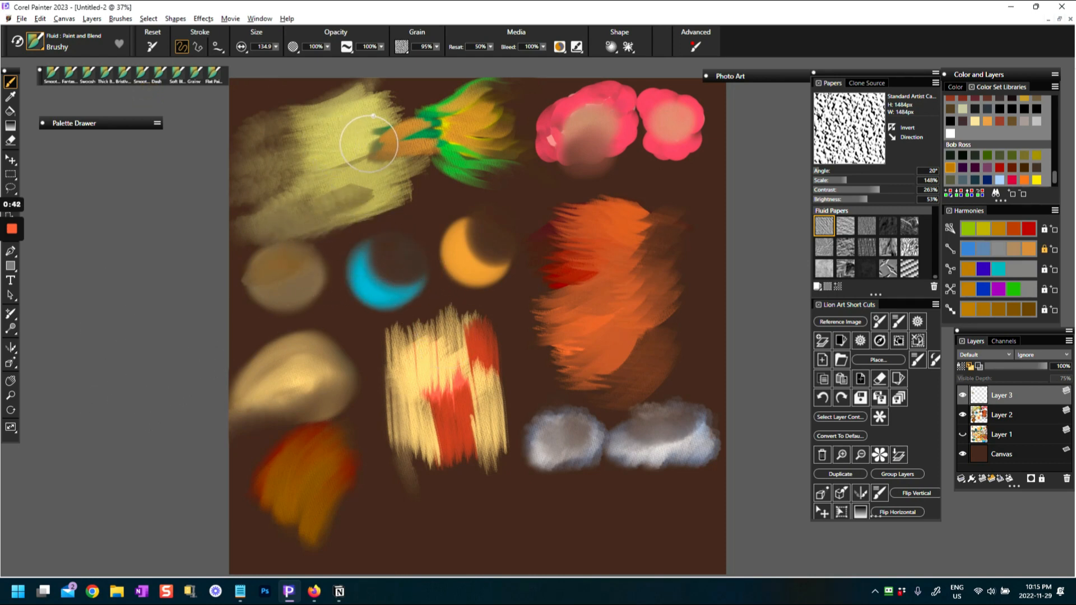
Paint ochre strokes with the Brushy variant across the pale yellow swatch in the canvas's upper-left corner
{"action": "mouse_move", "coordinate": [385, 146]}
{"action": "left_mouse_down"}
{"action": "mouse_move", "coordinate": [356, 163]}
{"action": "mouse_move", "coordinate": [374, 167]}
{"action": "mouse_move", "coordinate": [358, 180]}
{"action": "mouse_move", "coordinate": [393, 180]}
{"action": "mouse_move", "coordinate": [337, 197]}
{"action": "mouse_move", "coordinate": [347, 205]}
{"action": "mouse_move", "coordinate": [316, 169]}
{"action": "mouse_move", "coordinate": [295, 176]}
{"action": "mouse_move", "coordinate": [314, 156]}
{"action": "mouse_move", "coordinate": [282, 167]}
{"action": "mouse_move", "coordinate": [309, 138]}
{"action": "mouse_move", "coordinate": [286, 129]}
{"action": "mouse_move", "coordinate": [322, 113]}
{"action": "mouse_move", "coordinate": [223, 144]}
{"action": "mouse_move", "coordinate": [345, 102]}
{"action": "mouse_move", "coordinate": [259, 146]}
{"action": "mouse_move", "coordinate": [358, 95]}
{"action": "mouse_move", "coordinate": [269, 171]}
{"action": "mouse_move", "coordinate": [315, 198]}
{"action": "mouse_move", "coordinate": [221, 221]}
{"action": "mouse_move", "coordinate": [306, 212]}
{"action": "mouse_move", "coordinate": [228, 221]}
{"action": "mouse_move", "coordinate": [279, 197]}
{"action": "mouse_move", "coordinate": [230, 203]}
{"action": "mouse_move", "coordinate": [296, 166]}
{"action": "mouse_move", "coordinate": [222, 188]}
{"action": "mouse_move", "coordinate": [337, 128]}
{"action": "mouse_move", "coordinate": [229, 167]}
{"action": "mouse_move", "coordinate": [303, 115]}
{"action": "mouse_move", "coordinate": [201, 168]}
{"action": "mouse_move", "coordinate": [353, 228]}
{"action": "mouse_move", "coordinate": [374, 204]}
{"action": "mouse_move", "coordinate": [227, 242]}
{"action": "left_mouse_up"}
{"action": "left_click_drag", "start_coordinate": [362, 203], "coordinate": [227, 240]}
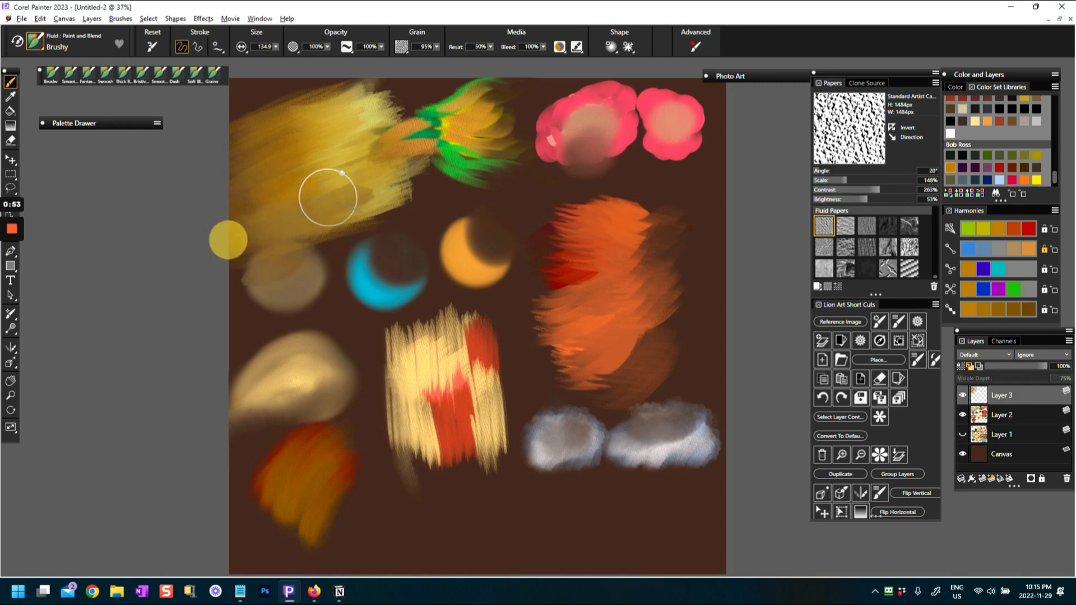
{"action": "mouse_move", "coordinate": [411, 191]}
{"action": "left_mouse_down"}
{"action": "mouse_move", "coordinate": [339, 213]}
{"action": "mouse_move", "coordinate": [404, 180]}
{"action": "left_mouse_up"}
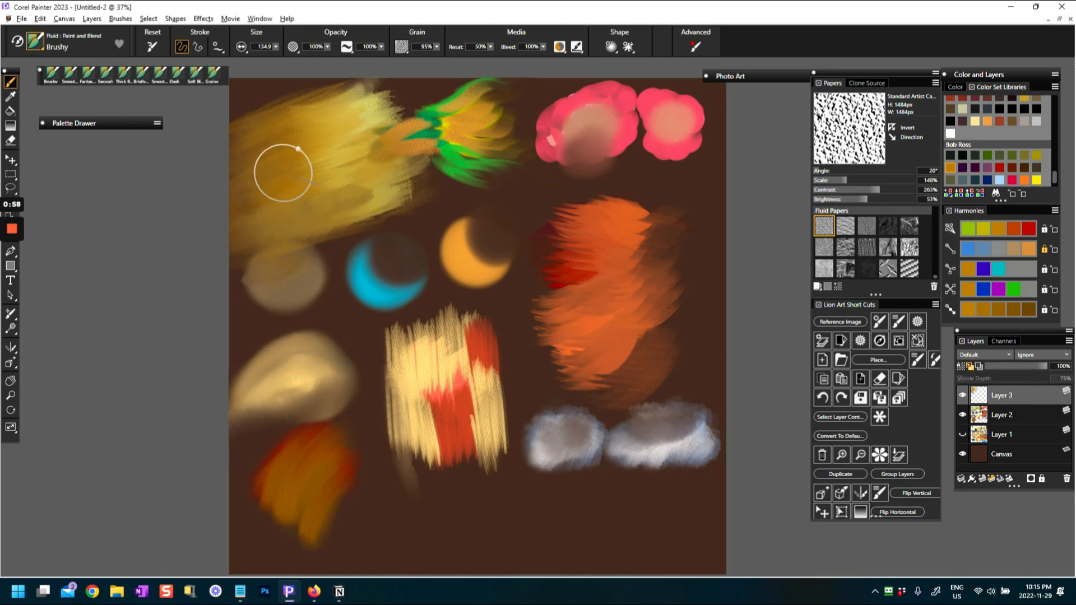
{"action": "mouse_move", "coordinate": [274, 115]}
{"action": "left_mouse_down"}
{"action": "mouse_move", "coordinate": [316, 97]}
{"action": "mouse_move", "coordinate": [339, 106]}
{"action": "mouse_move", "coordinate": [336, 91]}
{"action": "mouse_move", "coordinate": [348, 98]}
{"action": "left_mouse_up"}
Brush ochre strokes outward from the orange swatch toward the canvas's right edge
{"action": "left_click_drag", "start_coordinate": [579, 208], "coordinate": [645, 218]}
{"action": "mouse_move", "coordinate": [576, 205]}
{"action": "left_mouse_down"}
{"action": "mouse_move", "coordinate": [646, 218]}
{"action": "mouse_move", "coordinate": [611, 200]}
{"action": "mouse_move", "coordinate": [675, 207]}
{"action": "left_mouse_up"}
{"action": "mouse_move", "coordinate": [624, 240]}
{"action": "left_mouse_down"}
{"action": "mouse_move", "coordinate": [672, 224]}
{"action": "mouse_move", "coordinate": [689, 230]}
{"action": "left_mouse_up"}
{"action": "left_click_drag", "start_coordinate": [612, 202], "coordinate": [686, 198]}
{"action": "mouse_move", "coordinate": [588, 297]}
{"action": "left_mouse_down"}
{"action": "mouse_move", "coordinate": [654, 264]}
{"action": "mouse_move", "coordinate": [664, 242]}
{"action": "left_mouse_up"}
{"action": "mouse_move", "coordinate": [625, 318]}
{"action": "left_mouse_down"}
{"action": "mouse_move", "coordinate": [677, 283]}
{"action": "mouse_move", "coordinate": [712, 287]}
{"action": "left_mouse_up"}
{"action": "left_click_drag", "start_coordinate": [650, 260], "coordinate": [708, 223]}
{"action": "left_click_drag", "start_coordinate": [632, 219], "coordinate": [692, 171]}
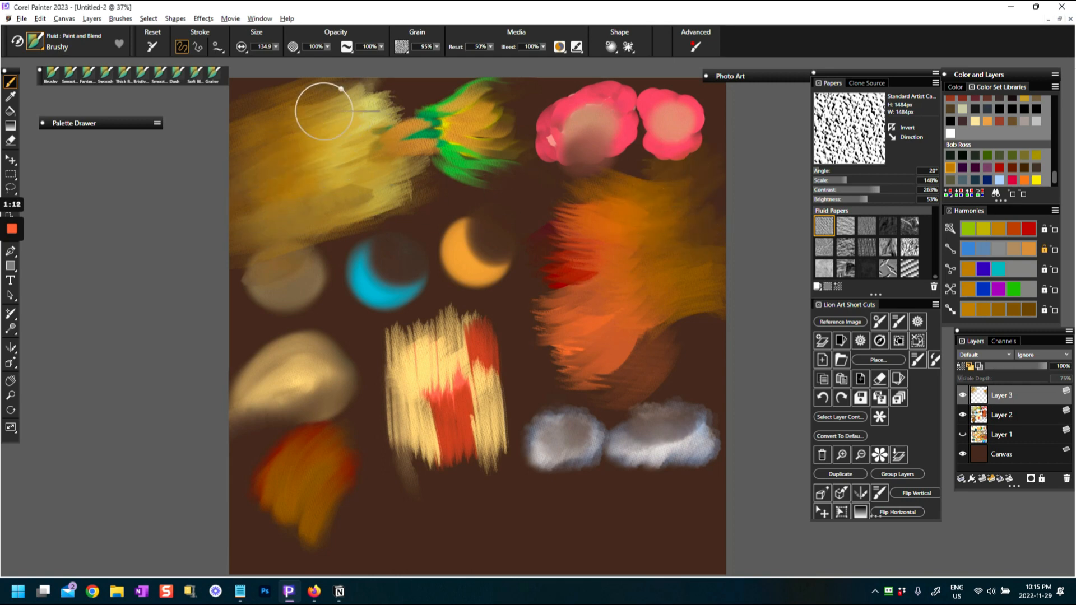
Blend more ochre strokes through the pale yellow swatch and along its lower edge
{"action": "left_click_drag", "start_coordinate": [279, 114], "coordinate": [230, 176]}
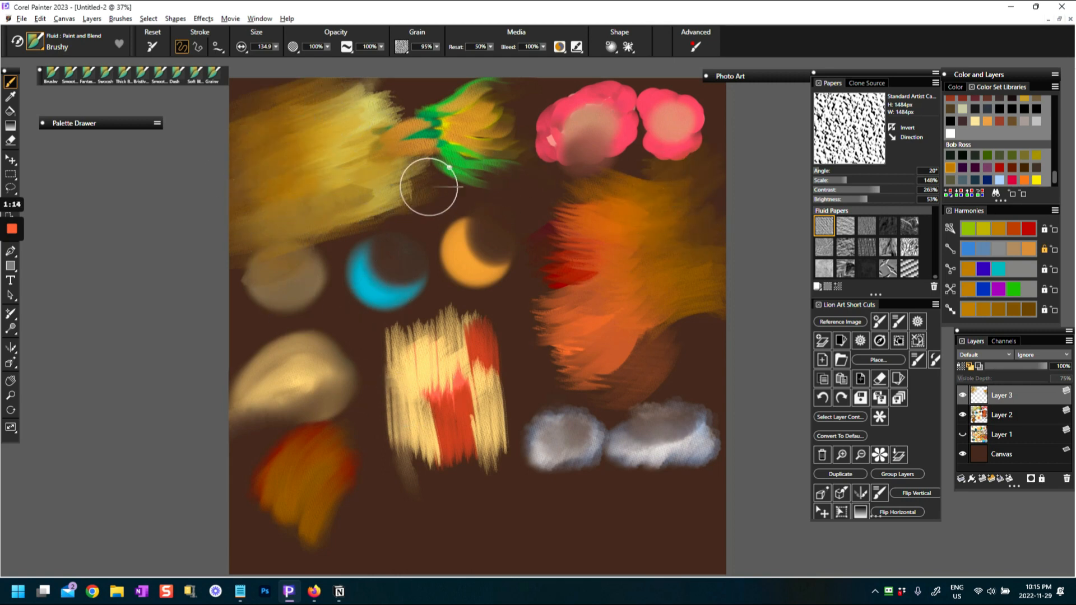
{"action": "left_click_drag", "start_coordinate": [363, 85], "coordinate": [246, 133]}
{"action": "mouse_move", "coordinate": [325, 98]}
{"action": "left_mouse_down"}
{"action": "mouse_move", "coordinate": [313, 99]}
{"action": "mouse_move", "coordinate": [367, 112]}
{"action": "left_mouse_up"}
{"action": "mouse_move", "coordinate": [279, 200]}
{"action": "left_mouse_down"}
{"action": "mouse_move", "coordinate": [222, 219]}
{"action": "mouse_move", "coordinate": [335, 201]}
{"action": "mouse_move", "coordinate": [267, 216]}
{"action": "left_mouse_up"}
{"action": "mouse_move", "coordinate": [381, 202]}
{"action": "left_mouse_down"}
{"action": "mouse_move", "coordinate": [391, 202]}
{"action": "mouse_move", "coordinate": [212, 245]}
{"action": "left_mouse_up"}
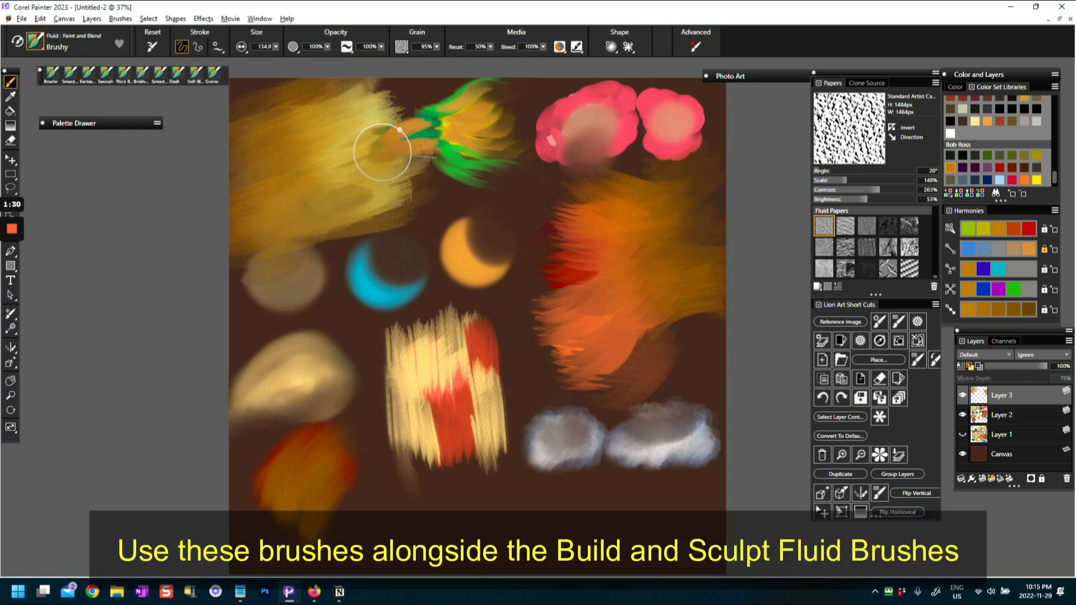
Blend ochre strokes over the green-and-yellow feathered swatch, joining it to the yellow area beside it
{"action": "mouse_move", "coordinate": [407, 127]}
{"action": "left_mouse_down"}
{"action": "mouse_move", "coordinate": [381, 153]}
{"action": "mouse_move", "coordinate": [463, 88]}
{"action": "mouse_move", "coordinate": [441, 96]}
{"action": "mouse_move", "coordinate": [511, 88]}
{"action": "left_mouse_up"}
{"action": "left_click_drag", "start_coordinate": [459, 153], "coordinate": [494, 171]}
{"action": "mouse_move", "coordinate": [441, 168]}
{"action": "left_mouse_down"}
{"action": "mouse_move", "coordinate": [516, 144]}
{"action": "mouse_move", "coordinate": [524, 162]}
{"action": "left_mouse_up"}
{"action": "left_click_drag", "start_coordinate": [443, 175], "coordinate": [516, 168]}
{"action": "left_click_drag", "start_coordinate": [449, 177], "coordinate": [515, 179]}
{"action": "left_click_drag", "start_coordinate": [449, 160], "coordinate": [509, 172]}
{"action": "left_click_drag", "start_coordinate": [424, 109], "coordinate": [497, 92]}
{"action": "mouse_move", "coordinate": [364, 103]}
{"action": "left_mouse_down"}
{"action": "mouse_move", "coordinate": [403, 117]}
{"action": "mouse_move", "coordinate": [469, 85]}
{"action": "left_mouse_up"}
{"action": "left_click_drag", "start_coordinate": [375, 192], "coordinate": [430, 178]}
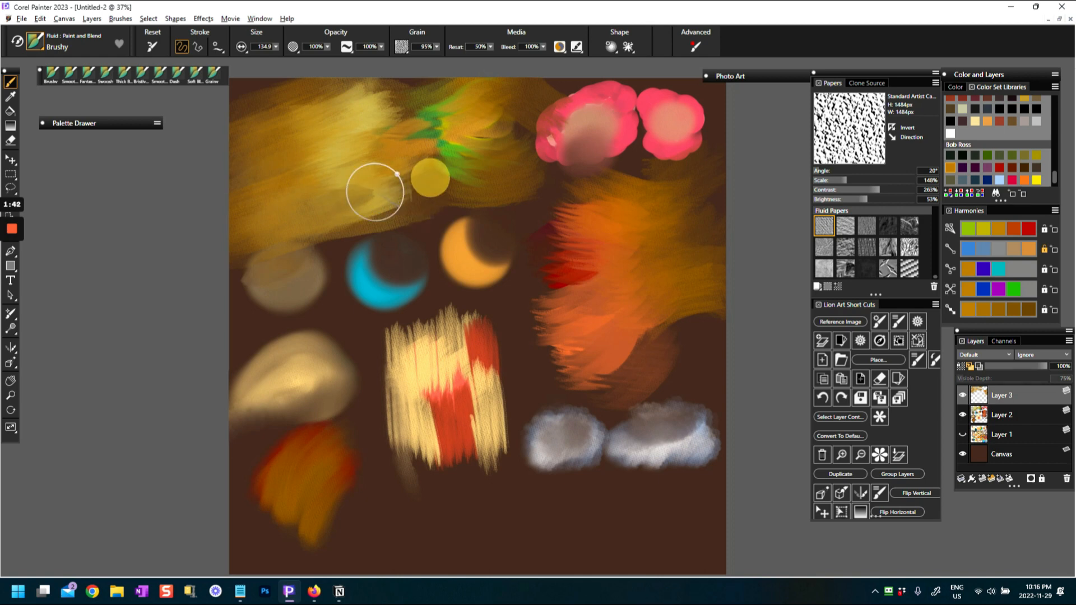
Brush ochre over the larger pink swatch and the upper part of the orange swatch toward the right canvas edge
{"action": "left_click_drag", "start_coordinate": [583, 103], "coordinate": [557, 128]}
{"action": "mouse_move", "coordinate": [658, 177]}
{"action": "left_mouse_down"}
{"action": "mouse_move", "coordinate": [674, 161]}
{"action": "mouse_move", "coordinate": [723, 155]}
{"action": "left_mouse_up"}
{"action": "mouse_move", "coordinate": [585, 199]}
{"action": "left_mouse_down"}
{"action": "mouse_move", "coordinate": [706, 199]}
{"action": "mouse_move", "coordinate": [727, 185]}
{"action": "left_mouse_up"}
{"action": "left_click_drag", "start_coordinate": [667, 227], "coordinate": [736, 225]}
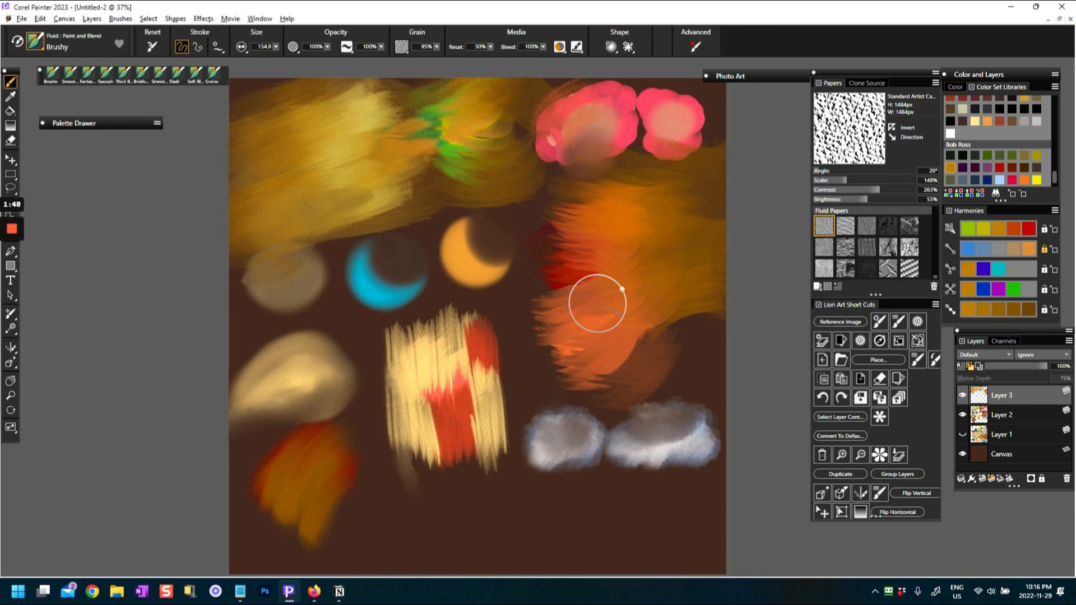
Spread ochre strokes around the lower part of the orange swatch and over the cream-and-red striped swatch
{"action": "left_click_drag", "start_coordinate": [604, 336], "coordinate": [521, 318]}
{"action": "left_click_drag", "start_coordinate": [636, 333], "coordinate": [532, 368]}
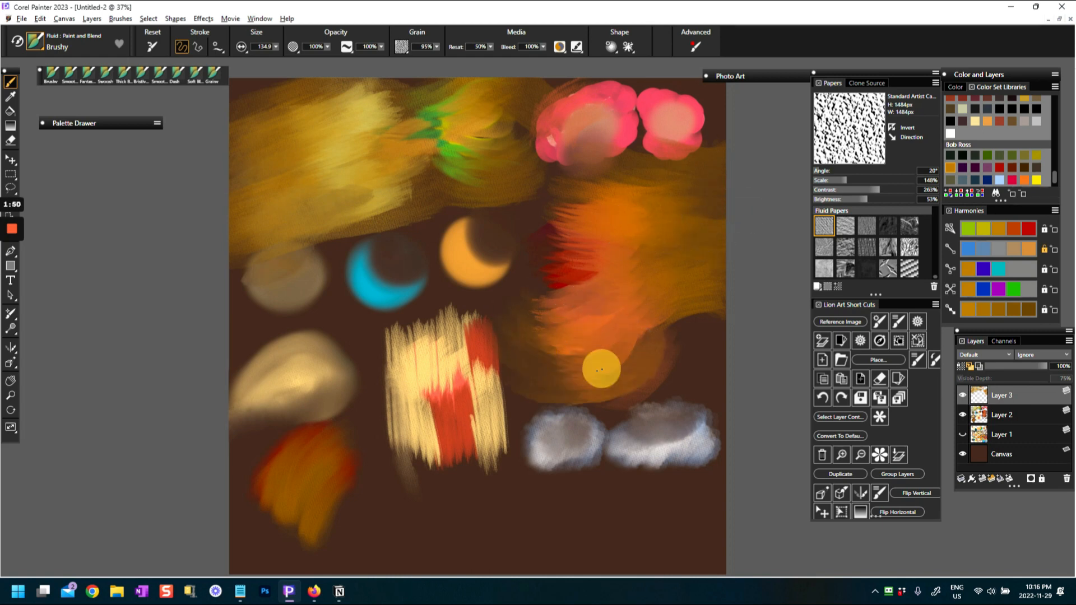
{"action": "left_click_drag", "start_coordinate": [600, 368], "coordinate": [529, 333]}
{"action": "left_click_drag", "start_coordinate": [634, 336], "coordinate": [720, 336]}
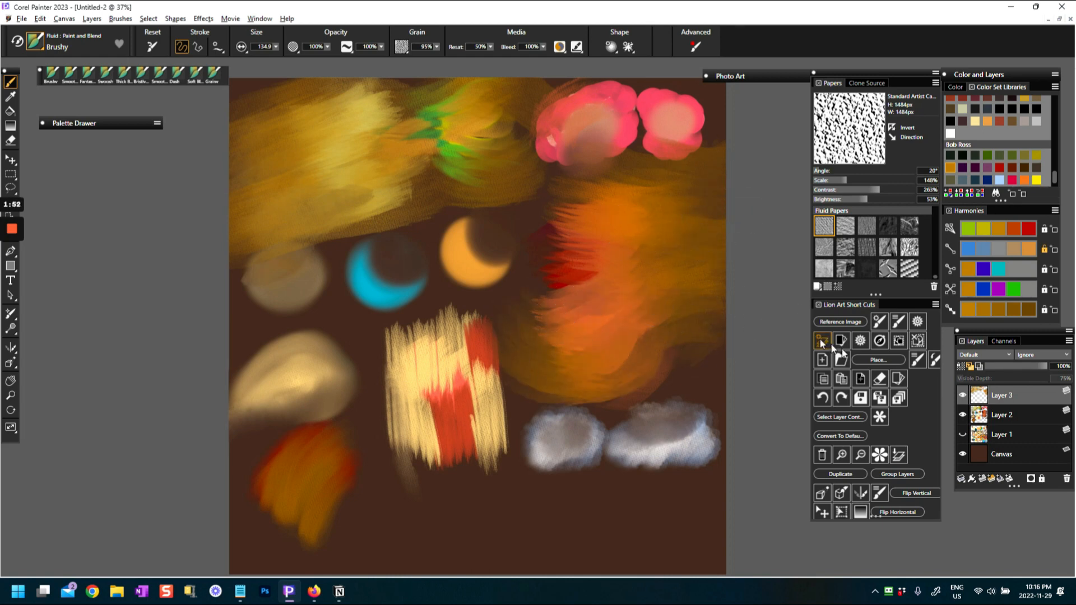
{"action": "left_click_drag", "start_coordinate": [445, 418], "coordinate": [432, 456]}
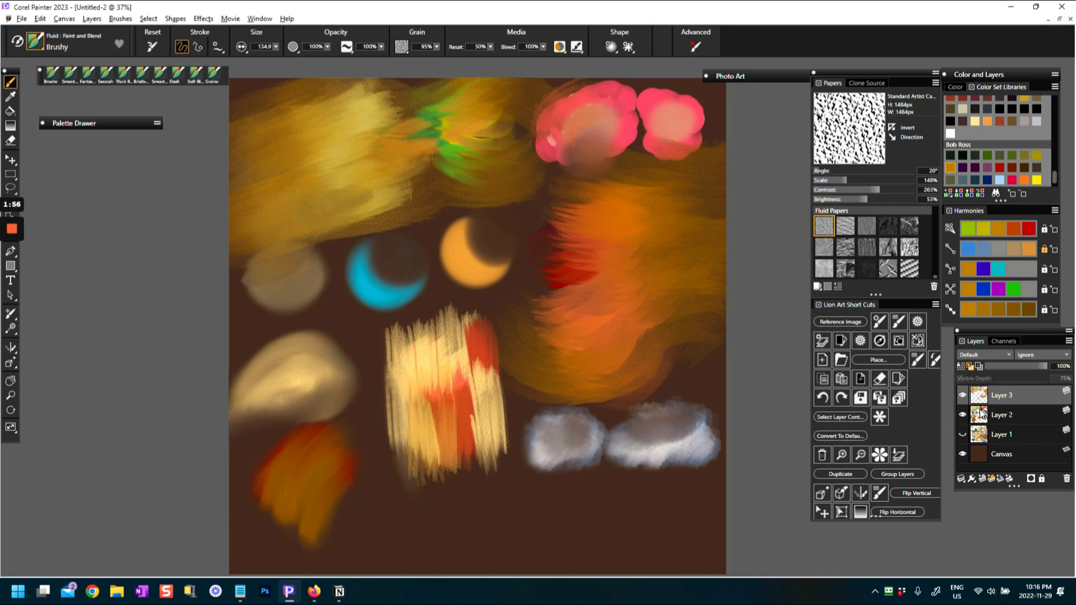
Compare the artwork with Layer 3 hidden and shown
{"action": "left_click", "coordinate": [962, 395]}
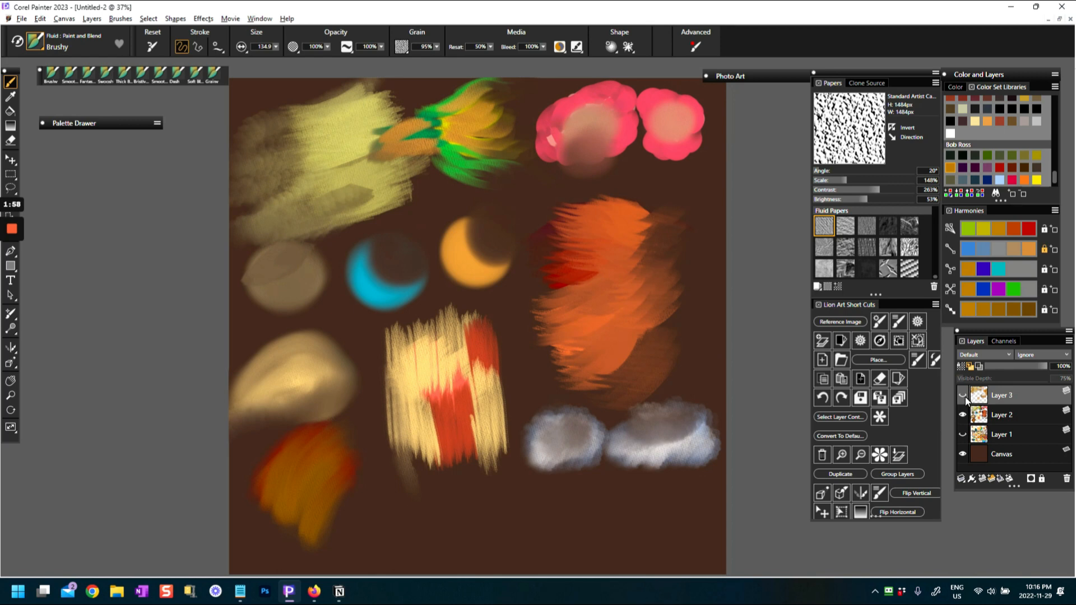
{"action": "left_click", "coordinate": [963, 396]}
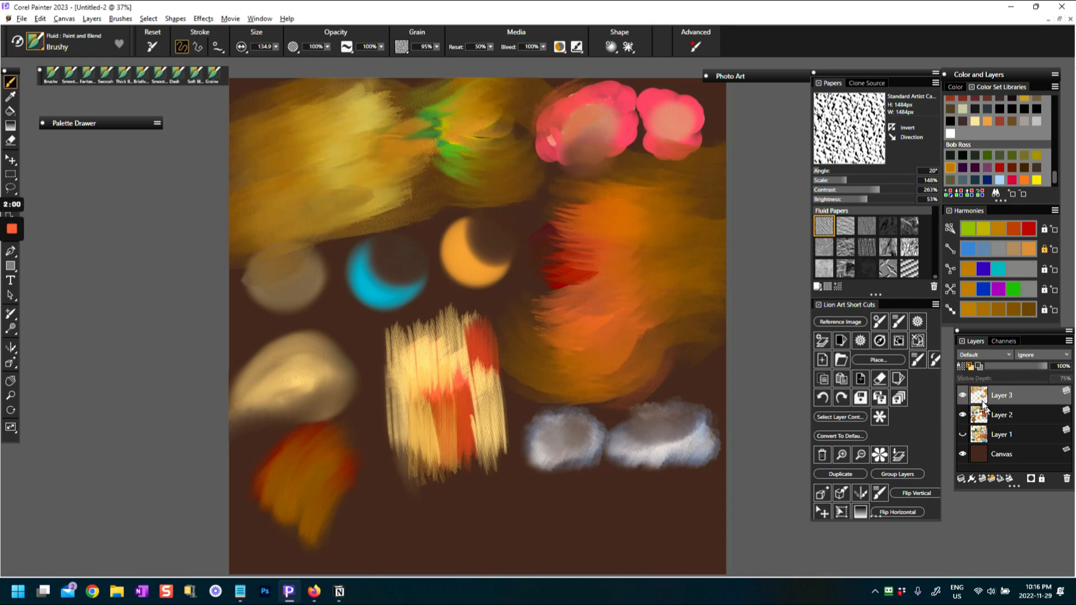
Add a new layer above Layer 3 and hide Layers 3 and 2 to leave a blank painting surface
{"action": "left_click", "coordinate": [980, 478]}
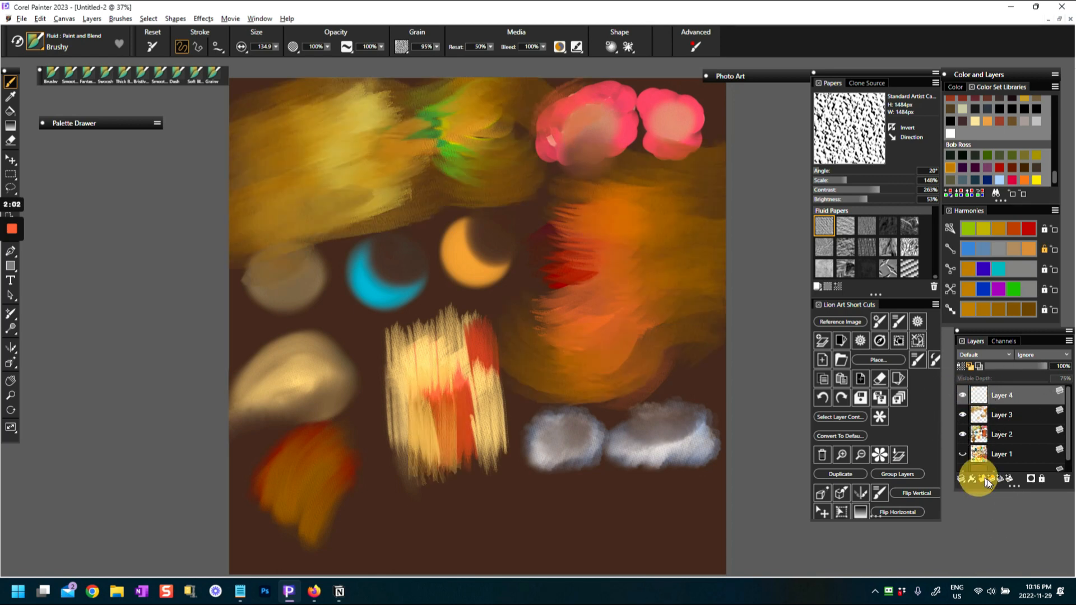
{"action": "left_click", "coordinate": [962, 415]}
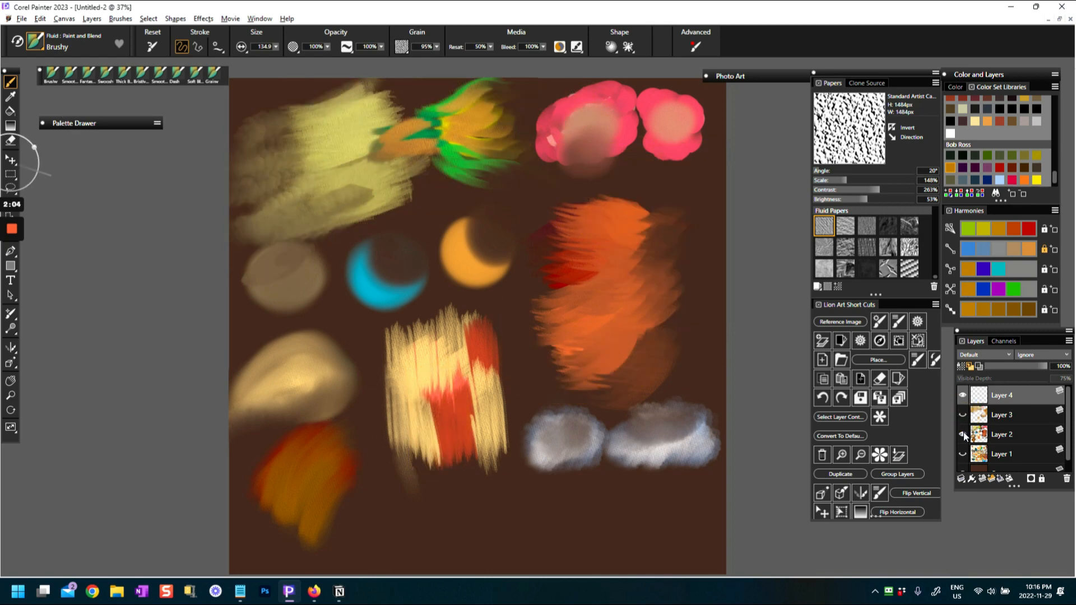
{"action": "left_click", "coordinate": [962, 434]}
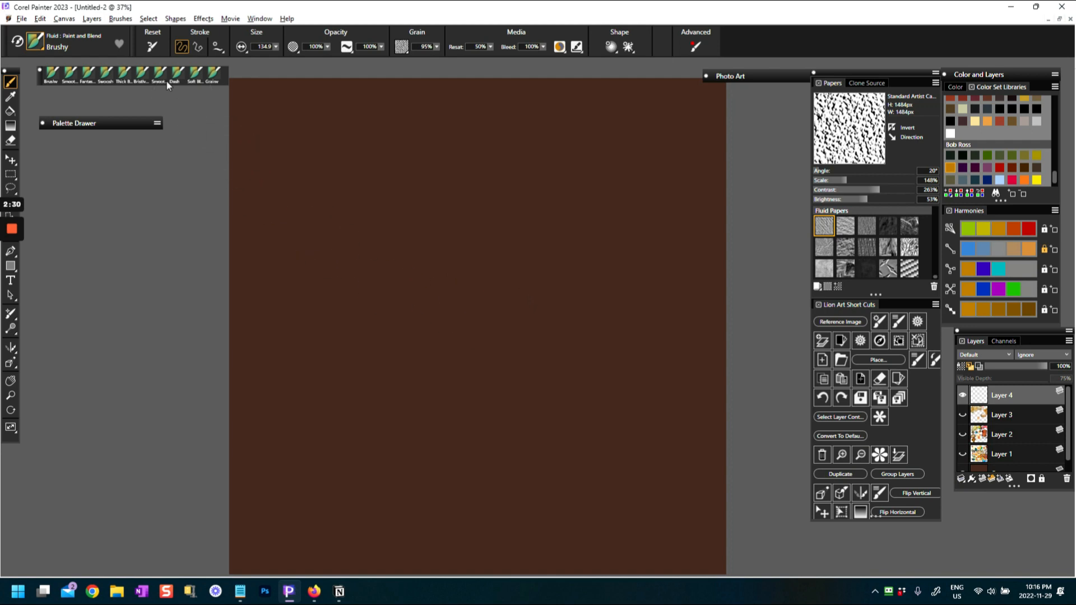
Review the Fluid : Paint and Blend variants and paint a small ochre patch with Brushy near the canvas's upper-left corner
{"action": "left_click", "coordinate": [36, 43]}
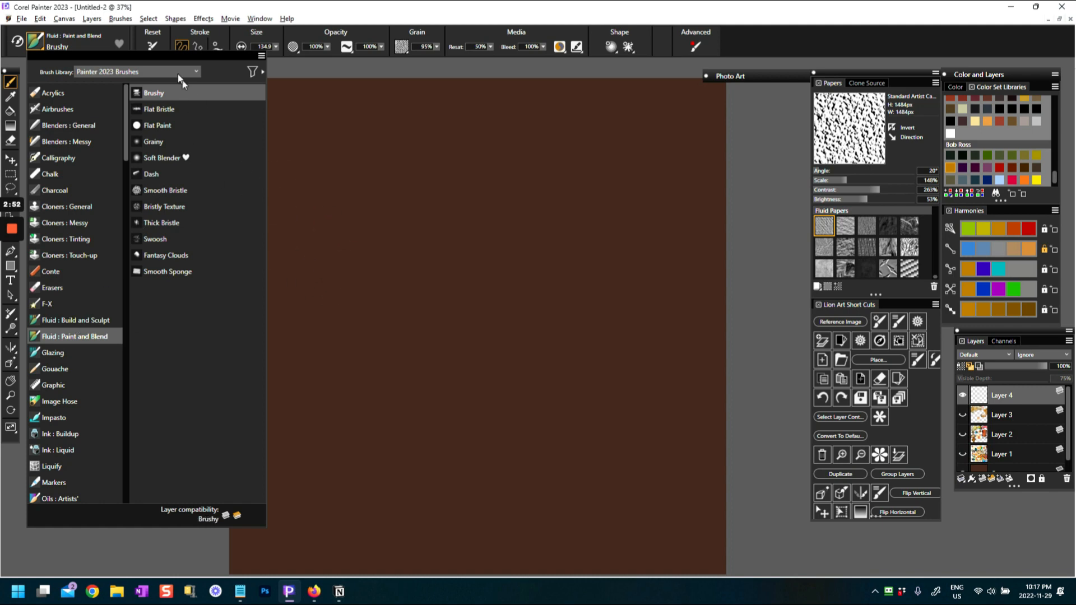
{"action": "left_click", "coordinate": [348, 187]}
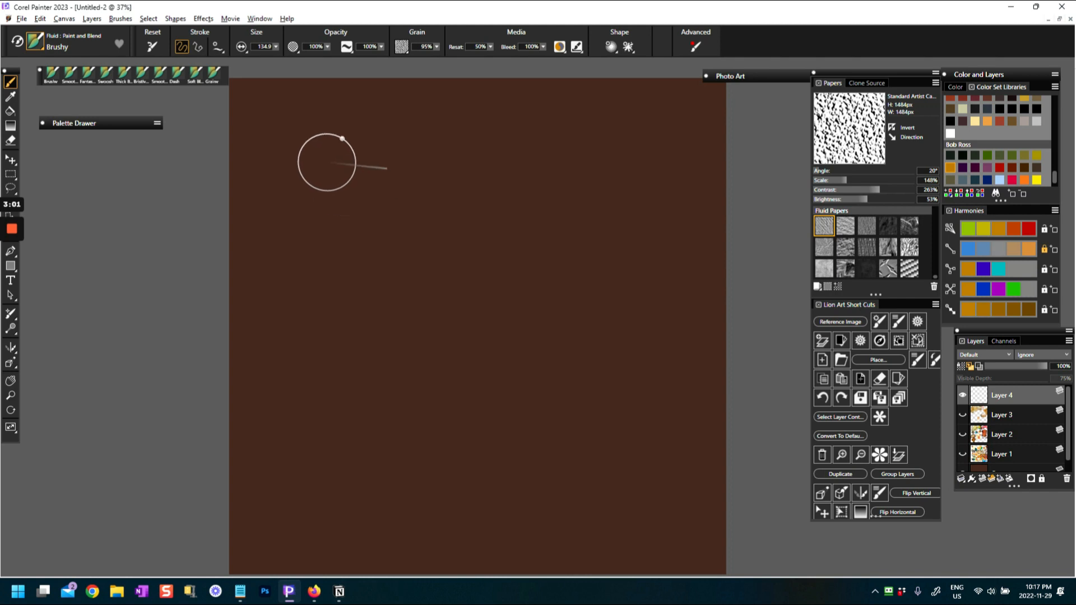
{"action": "left_click_drag", "start_coordinate": [304, 142], "coordinate": [334, 143]}
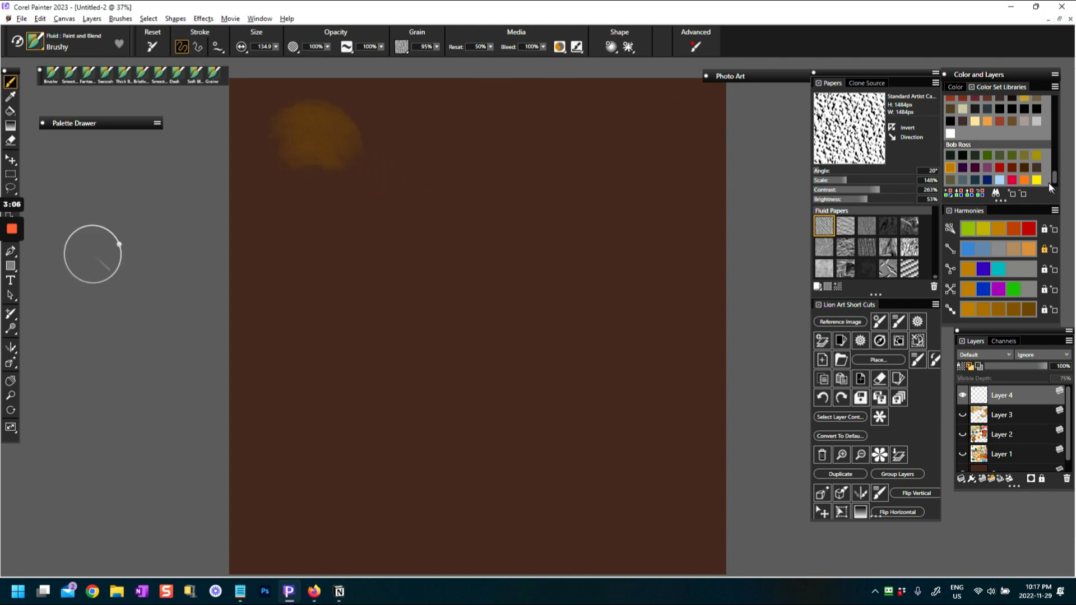
Pick bright yellow from the Bob Ross color set and enlarge the ochre patch into a broad yellow swatch
{"action": "left_click", "coordinate": [1036, 178]}
{"action": "mouse_move", "coordinate": [280, 106]}
{"action": "left_mouse_down"}
{"action": "mouse_move", "coordinate": [271, 137]}
{"action": "mouse_move", "coordinate": [290, 141]}
{"action": "mouse_move", "coordinate": [271, 121]}
{"action": "mouse_move", "coordinate": [342, 141]}
{"action": "mouse_move", "coordinate": [296, 147]}
{"action": "mouse_move", "coordinate": [304, 167]}
{"action": "mouse_move", "coordinate": [317, 147]}
{"action": "mouse_move", "coordinate": [346, 160]}
{"action": "mouse_move", "coordinate": [311, 144]}
{"action": "mouse_move", "coordinate": [332, 134]}
{"action": "mouse_move", "coordinate": [322, 121]}
{"action": "mouse_move", "coordinate": [291, 145]}
{"action": "mouse_move", "coordinate": [274, 143]}
{"action": "mouse_move", "coordinate": [310, 144]}
{"action": "mouse_move", "coordinate": [321, 130]}
{"action": "mouse_move", "coordinate": [358, 148]}
{"action": "mouse_move", "coordinate": [286, 150]}
{"action": "mouse_move", "coordinate": [307, 177]}
{"action": "mouse_move", "coordinate": [290, 161]}
{"action": "mouse_move", "coordinate": [340, 145]}
{"action": "mouse_move", "coordinate": [357, 118]}
{"action": "mouse_move", "coordinate": [291, 171]}
{"action": "mouse_move", "coordinate": [271, 168]}
{"action": "mouse_move", "coordinate": [290, 178]}
{"action": "mouse_move", "coordinate": [341, 183]}
{"action": "mouse_move", "coordinate": [379, 152]}
{"action": "mouse_move", "coordinate": [382, 135]}
{"action": "mouse_move", "coordinate": [361, 116]}
{"action": "mouse_move", "coordinate": [385, 151]}
{"action": "mouse_move", "coordinate": [318, 188]}
{"action": "mouse_move", "coordinate": [355, 183]}
{"action": "left_mouse_up"}
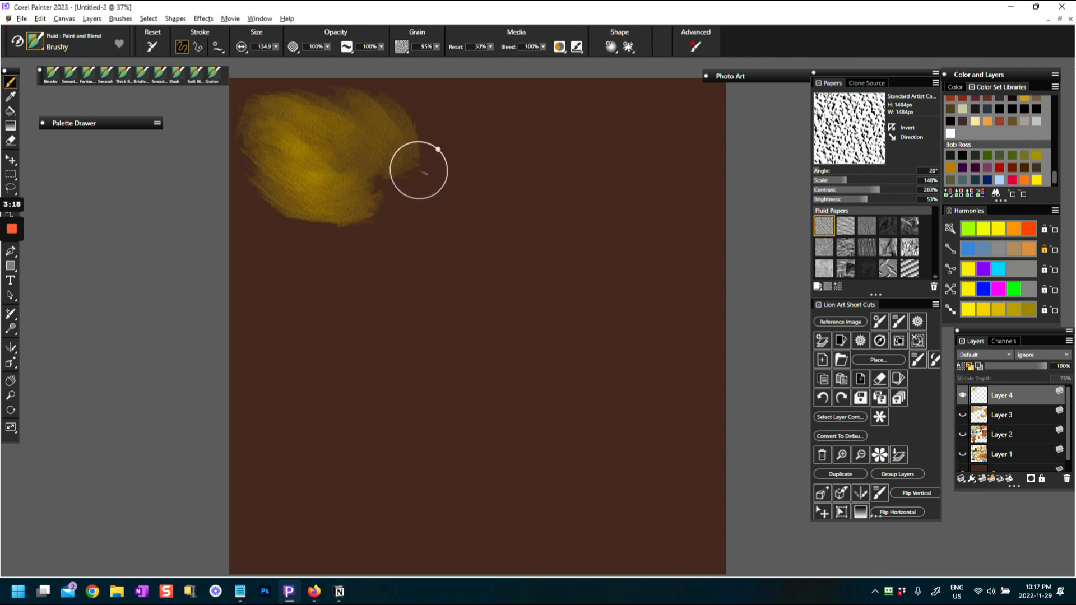
{"action": "mouse_move", "coordinate": [342, 115]}
{"action": "left_mouse_down"}
{"action": "mouse_move", "coordinate": [387, 140]}
{"action": "mouse_move", "coordinate": [316, 133]}
{"action": "mouse_move", "coordinate": [332, 150]}
{"action": "mouse_move", "coordinate": [313, 124]}
{"action": "mouse_move", "coordinate": [344, 139]}
{"action": "mouse_move", "coordinate": [393, 137]}
{"action": "mouse_move", "coordinate": [344, 110]}
{"action": "mouse_move", "coordinate": [314, 121]}
{"action": "mouse_move", "coordinate": [340, 121]}
{"action": "mouse_move", "coordinate": [314, 108]}
{"action": "mouse_move", "coordinate": [344, 135]}
{"action": "left_mouse_up"}
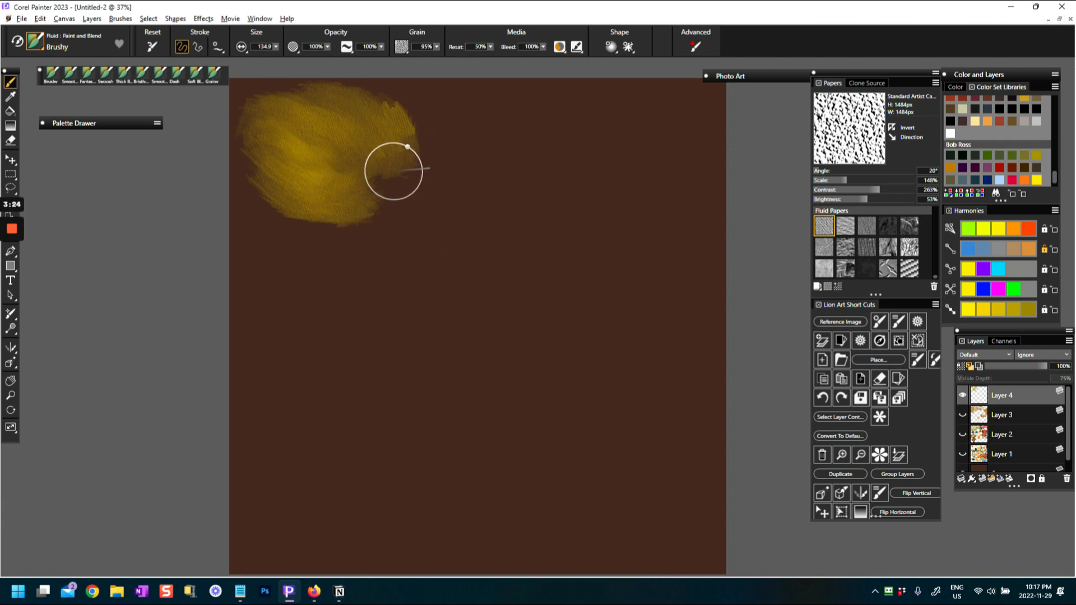
Reset the Brushy brush to its default settings and add finer yellow strokes around the swatch's lower edge
{"action": "left_click", "coordinate": [152, 47]}
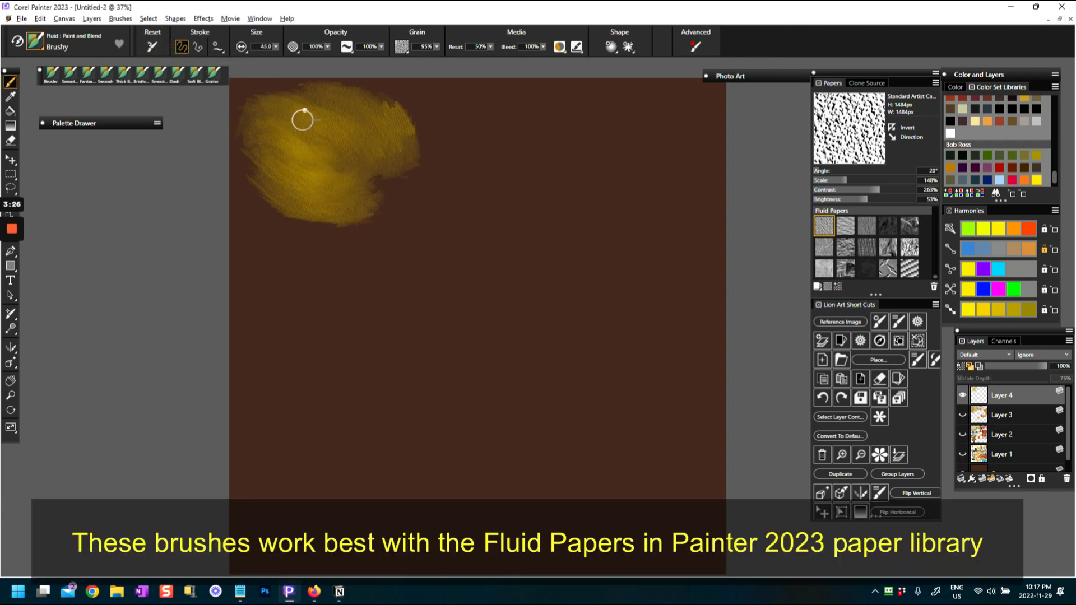
{"action": "mouse_move", "coordinate": [258, 143]}
{"action": "left_mouse_down"}
{"action": "mouse_move", "coordinate": [255, 168]}
{"action": "mouse_move", "coordinate": [302, 207]}
{"action": "mouse_move", "coordinate": [363, 190]}
{"action": "mouse_move", "coordinate": [338, 163]}
{"action": "left_mouse_up"}
{"action": "left_click", "coordinate": [35, 40]}
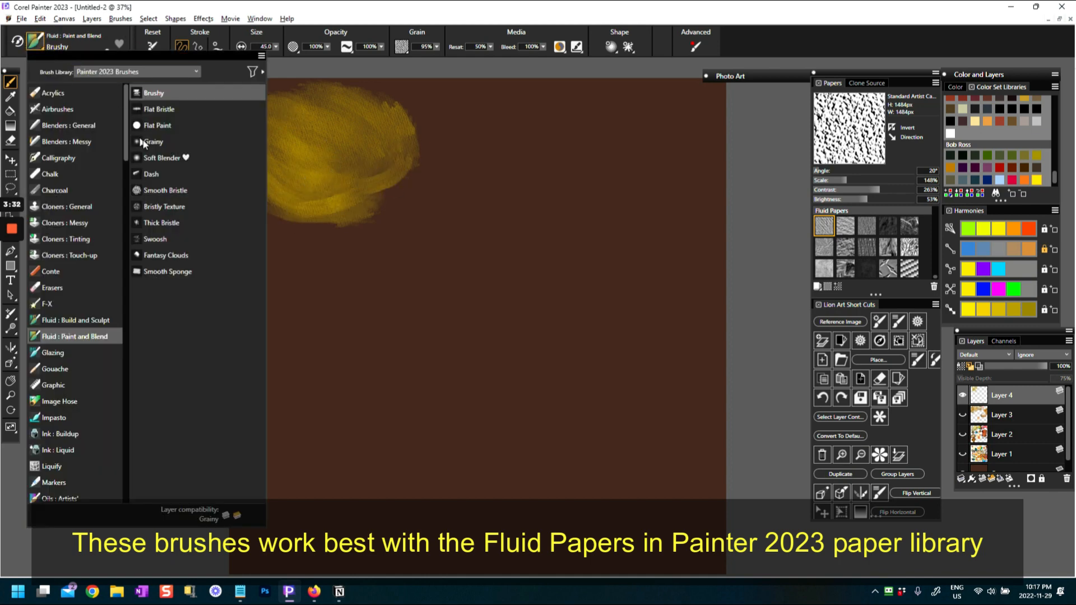
{"action": "left_click", "coordinate": [327, 160]}
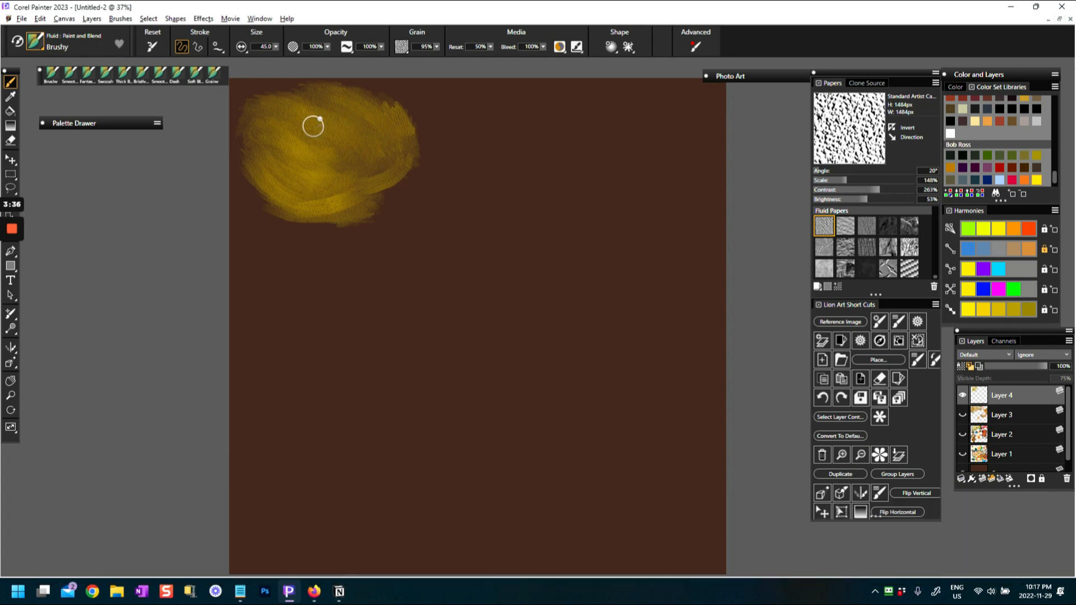
Build up yellow strokes around the swatch's rim, leaving its center darker
{"action": "mouse_move", "coordinate": [330, 125]}
{"action": "left_mouse_down"}
{"action": "mouse_move", "coordinate": [336, 108]}
{"action": "mouse_move", "coordinate": [401, 136]}
{"action": "left_mouse_up"}
{"action": "left_click_drag", "start_coordinate": [286, 115], "coordinate": [333, 98]}
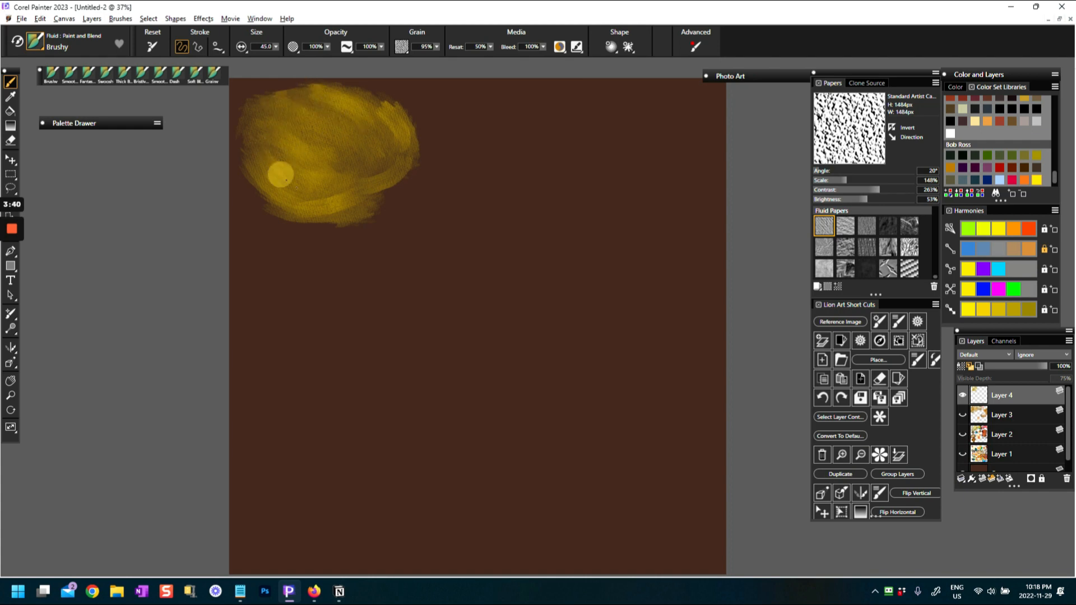
{"action": "mouse_move", "coordinate": [379, 143]}
{"action": "left_mouse_down"}
{"action": "mouse_move", "coordinate": [308, 141]}
{"action": "mouse_move", "coordinate": [367, 129]}
{"action": "left_mouse_up"}
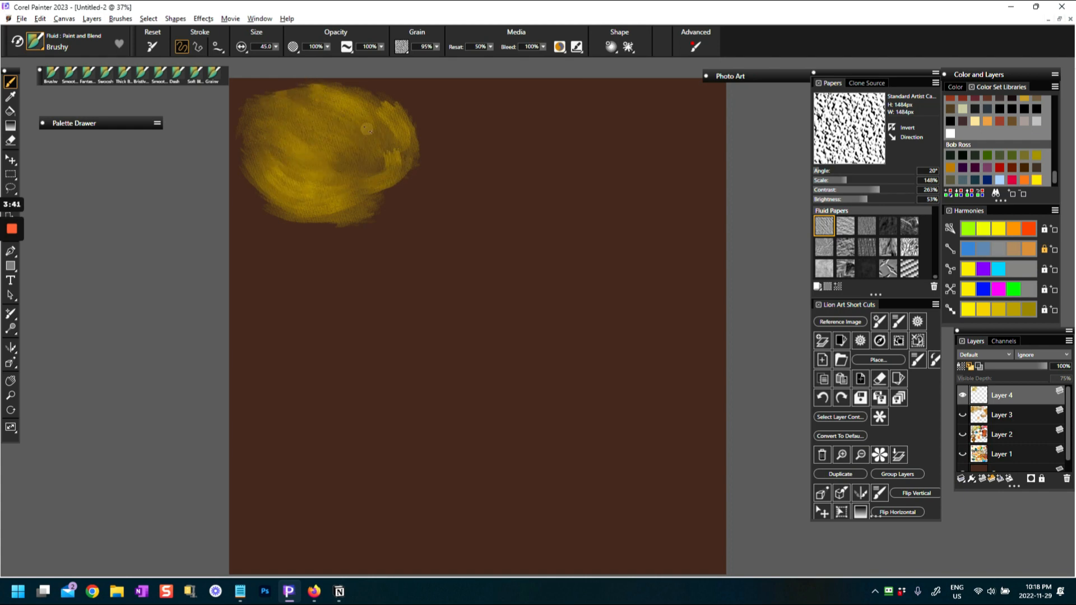
{"action": "mouse_move", "coordinate": [296, 113]}
{"action": "left_mouse_down"}
{"action": "mouse_move", "coordinate": [326, 96]}
{"action": "mouse_move", "coordinate": [372, 149]}
{"action": "mouse_move", "coordinate": [293, 125]}
{"action": "mouse_move", "coordinate": [308, 108]}
{"action": "left_mouse_up"}
{"action": "left_click_drag", "start_coordinate": [371, 119], "coordinate": [345, 101]}
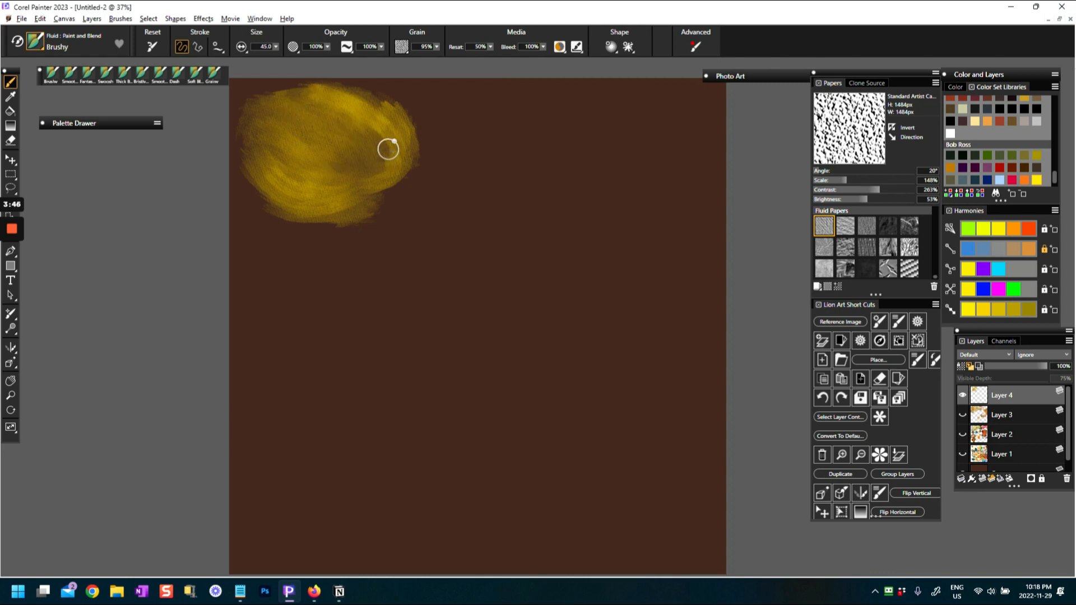
{"action": "left_click_drag", "start_coordinate": [280, 159], "coordinate": [329, 203]}
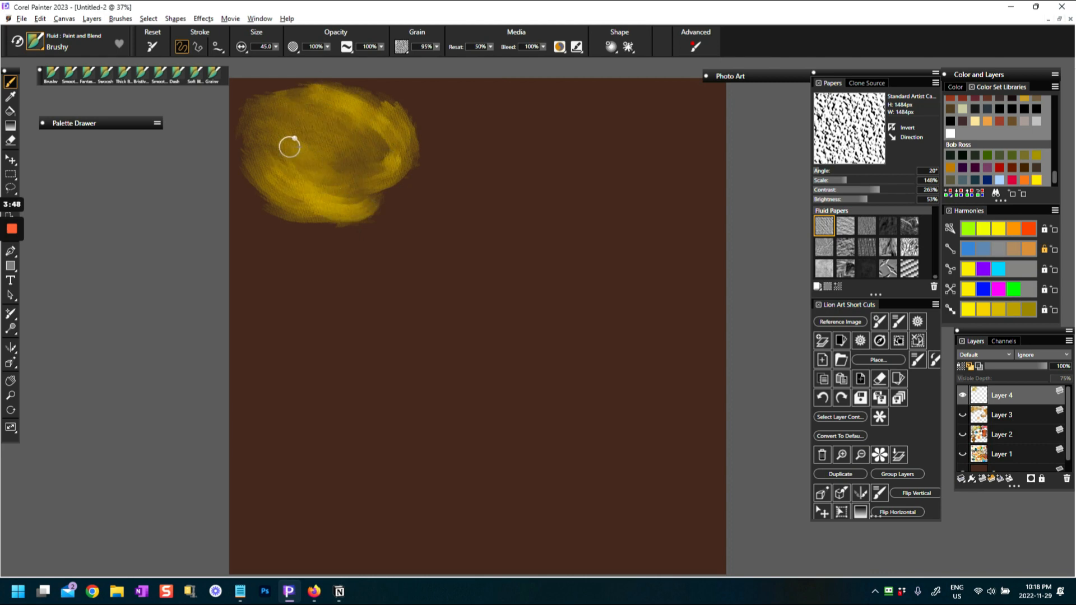
{"action": "mouse_move", "coordinate": [264, 126]}
{"action": "left_mouse_down"}
{"action": "mouse_move", "coordinate": [243, 149]}
{"action": "mouse_move", "coordinate": [309, 202]}
{"action": "mouse_move", "coordinate": [292, 170]}
{"action": "mouse_move", "coordinate": [320, 109]}
{"action": "mouse_move", "coordinate": [316, 97]}
{"action": "mouse_move", "coordinate": [286, 92]}
{"action": "left_mouse_up"}
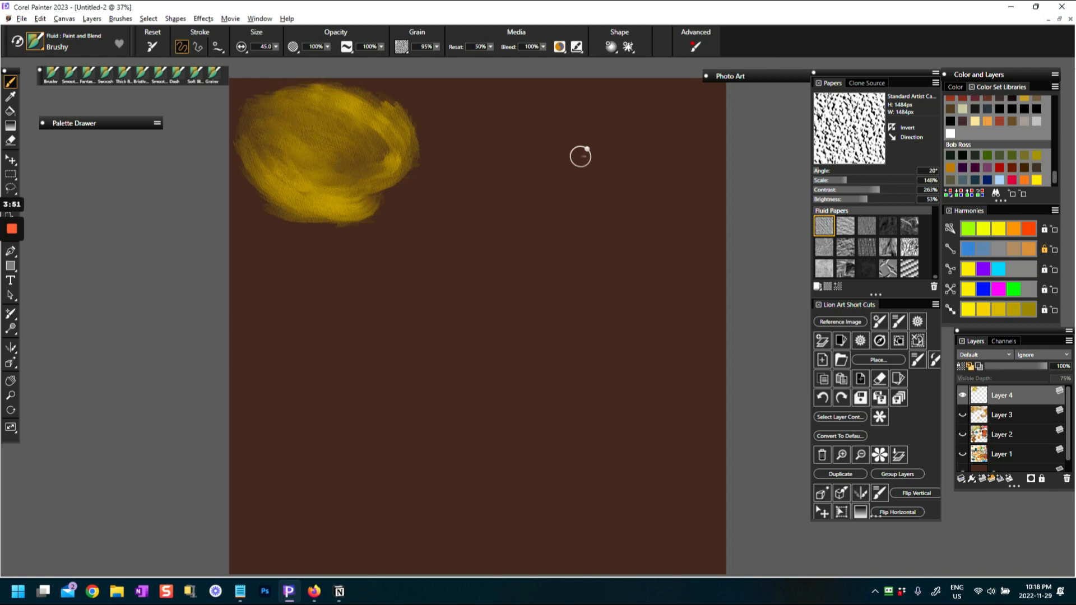
Pick ochre orange from the Bob Ross set and paint curved strokes along the yellow swatch's top and around its center
{"action": "left_click", "coordinate": [951, 168]}
{"action": "left_click_drag", "start_coordinate": [277, 95], "coordinate": [329, 95]}
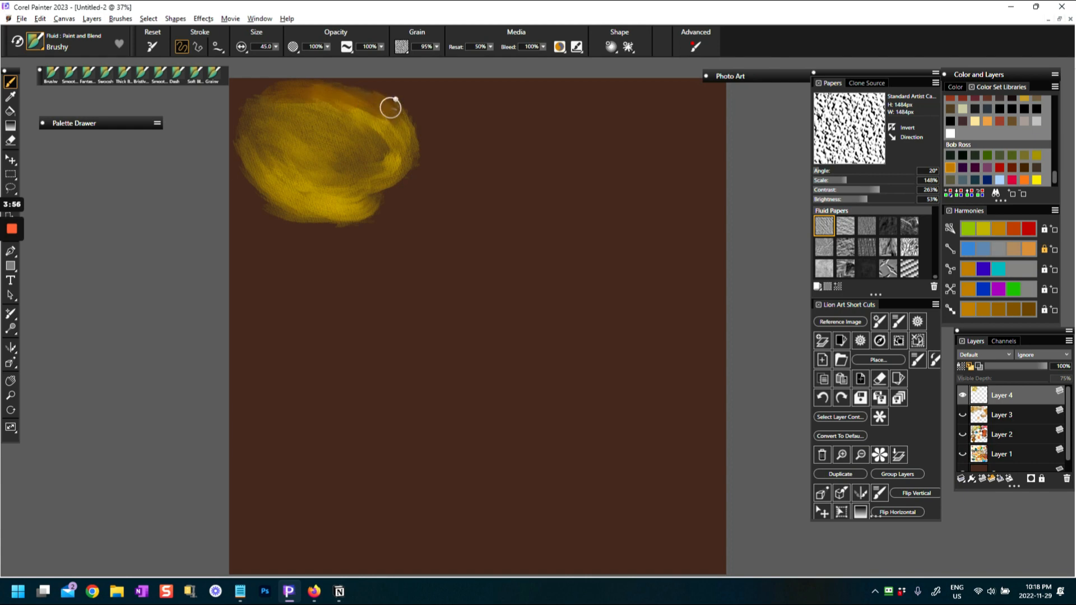
{"action": "left_click_drag", "start_coordinate": [259, 120], "coordinate": [265, 150]}
{"action": "mouse_move", "coordinate": [303, 180]}
{"action": "left_mouse_down"}
{"action": "mouse_move", "coordinate": [373, 174]}
{"action": "mouse_move", "coordinate": [302, 159]}
{"action": "mouse_move", "coordinate": [277, 133]}
{"action": "mouse_move", "coordinate": [312, 161]}
{"action": "mouse_move", "coordinate": [338, 112]}
{"action": "mouse_move", "coordinate": [283, 163]}
{"action": "mouse_move", "coordinate": [304, 190]}
{"action": "mouse_move", "coordinate": [406, 177]}
{"action": "left_mouse_up"}
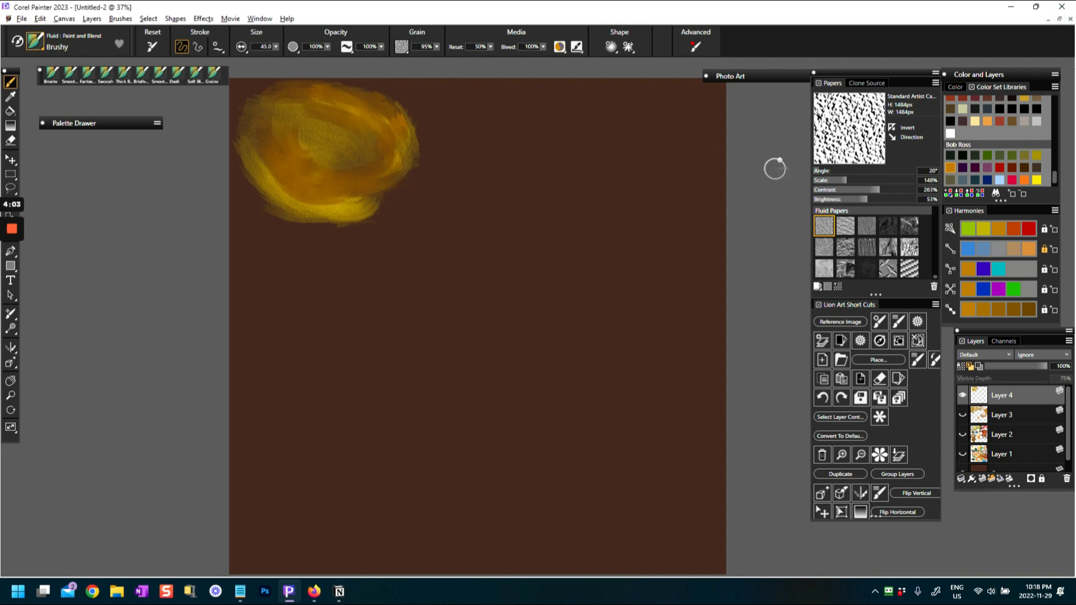
Sample the dull yellow from the swatch's lower edge and blend it over the lower-left and right-hand strokes
{"action": "left_click", "coordinate": [346, 204], "text": "alt"}
{"action": "mouse_move", "coordinate": [270, 163]}
{"action": "left_mouse_down"}
{"action": "mouse_move", "coordinate": [254, 149]}
{"action": "mouse_move", "coordinate": [260, 171]}
{"action": "mouse_move", "coordinate": [345, 187]}
{"action": "left_mouse_up"}
{"action": "mouse_move", "coordinate": [277, 177]}
{"action": "left_mouse_down"}
{"action": "mouse_move", "coordinate": [358, 200]}
{"action": "mouse_move", "coordinate": [357, 208]}
{"action": "mouse_move", "coordinate": [291, 197]}
{"action": "mouse_move", "coordinate": [354, 197]}
{"action": "left_mouse_up"}
{"action": "mouse_move", "coordinate": [367, 111]}
{"action": "left_mouse_down"}
{"action": "mouse_move", "coordinate": [396, 141]}
{"action": "mouse_move", "coordinate": [395, 162]}
{"action": "left_mouse_up"}
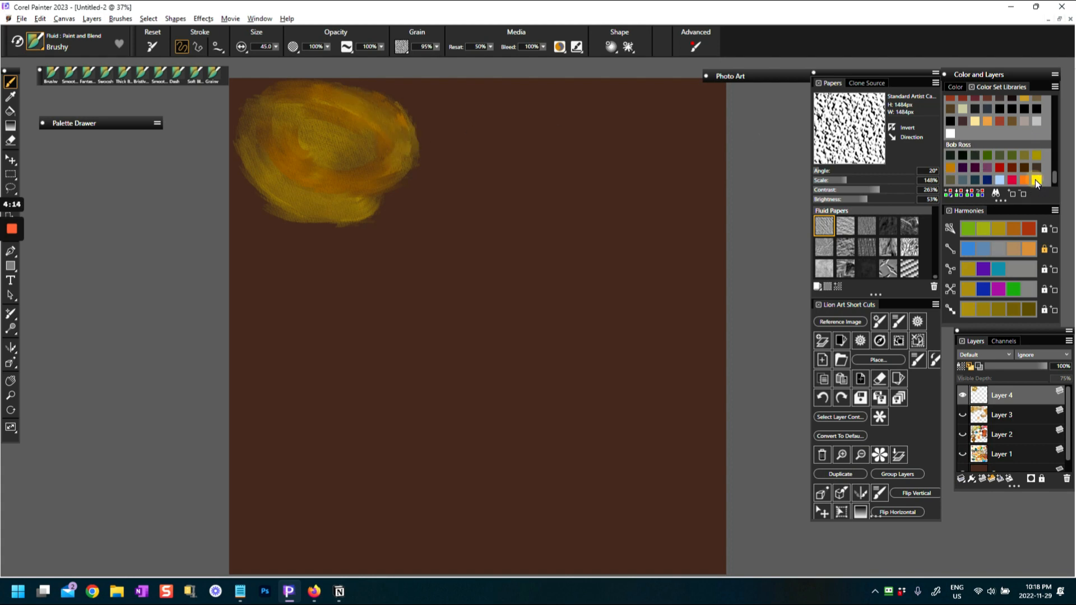
Pick bright yellow, lock its shades harmony, and paint yellow rings around the swatch's dark center
{"action": "left_click", "coordinate": [1036, 180]}
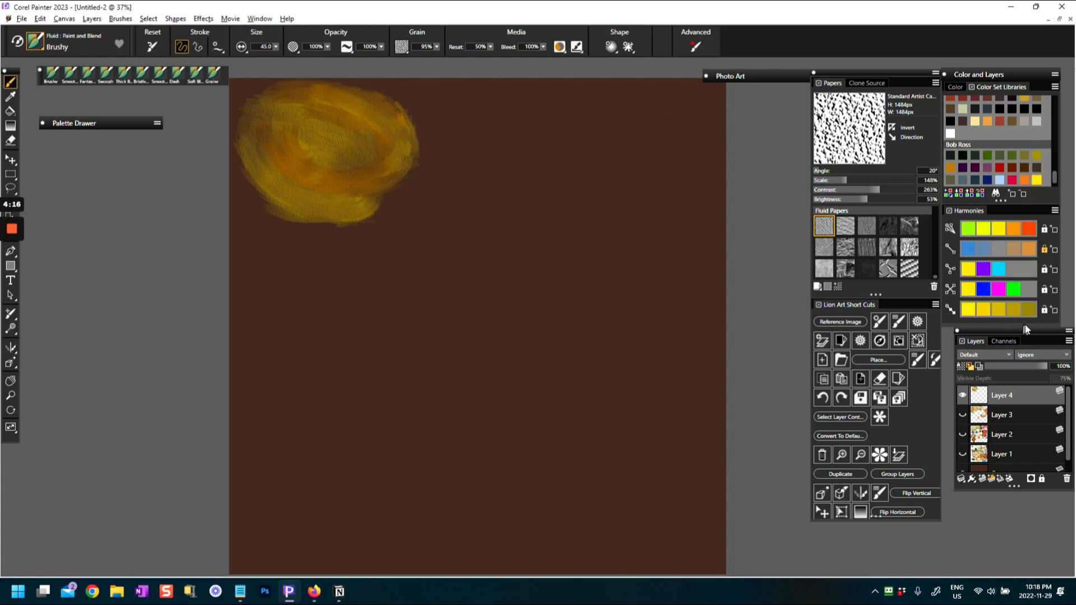
{"action": "left_click", "coordinate": [1044, 311]}
{"action": "mouse_move", "coordinate": [377, 135]}
{"action": "left_mouse_down"}
{"action": "mouse_move", "coordinate": [353, 133]}
{"action": "mouse_move", "coordinate": [370, 126]}
{"action": "mouse_move", "coordinate": [307, 154]}
{"action": "mouse_move", "coordinate": [338, 152]}
{"action": "mouse_move", "coordinate": [300, 125]}
{"action": "mouse_move", "coordinate": [343, 170]}
{"action": "mouse_move", "coordinate": [347, 119]}
{"action": "mouse_move", "coordinate": [276, 108]}
{"action": "mouse_move", "coordinate": [284, 137]}
{"action": "mouse_move", "coordinate": [287, 121]}
{"action": "left_mouse_up"}
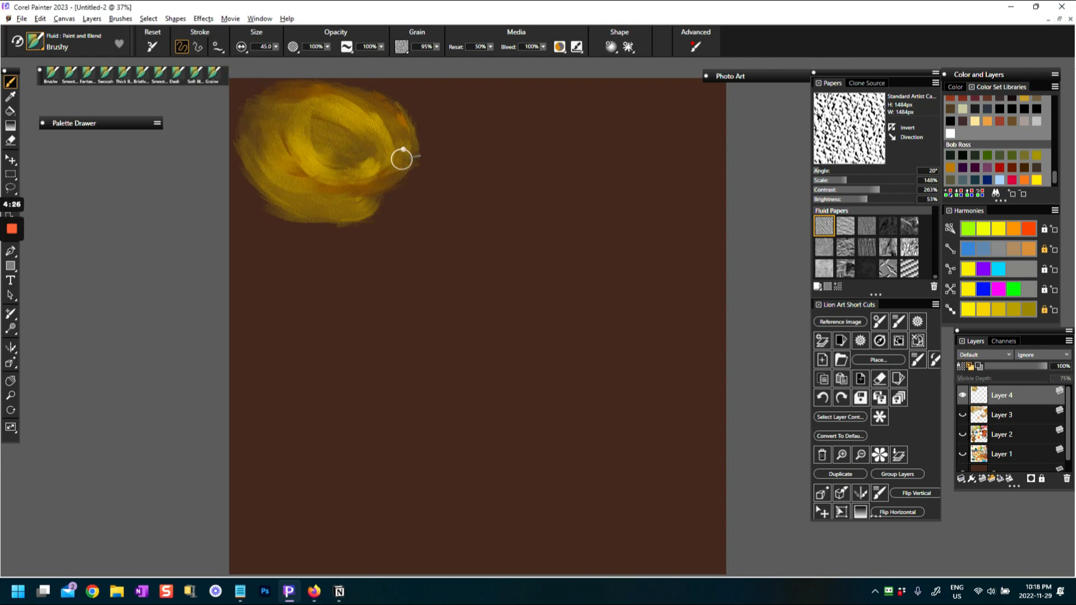
Paint a second rounded yellow swatch beside the first, using a brush size of 192.7 to brighten its center
{"action": "left_click_drag", "start_coordinate": [381, 173], "coordinate": [465, 194]}
{"action": "mouse_move", "coordinate": [426, 160]}
{"action": "left_mouse_down"}
{"action": "mouse_move", "coordinate": [449, 159]}
{"action": "mouse_move", "coordinate": [468, 139]}
{"action": "mouse_move", "coordinate": [445, 128]}
{"action": "mouse_move", "coordinate": [464, 142]}
{"action": "mouse_move", "coordinate": [443, 141]}
{"action": "mouse_move", "coordinate": [460, 146]}
{"action": "mouse_move", "coordinate": [455, 165]}
{"action": "mouse_move", "coordinate": [478, 142]}
{"action": "mouse_move", "coordinate": [451, 172]}
{"action": "mouse_move", "coordinate": [467, 168]}
{"action": "mouse_move", "coordinate": [448, 160]}
{"action": "mouse_move", "coordinate": [463, 150]}
{"action": "mouse_move", "coordinate": [462, 125]}
{"action": "mouse_move", "coordinate": [481, 179]}
{"action": "mouse_move", "coordinate": [447, 174]}
{"action": "mouse_move", "coordinate": [476, 163]}
{"action": "mouse_move", "coordinate": [476, 134]}
{"action": "mouse_move", "coordinate": [486, 131]}
{"action": "mouse_move", "coordinate": [508, 153]}
{"action": "mouse_move", "coordinate": [450, 176]}
{"action": "mouse_move", "coordinate": [459, 197]}
{"action": "mouse_move", "coordinate": [491, 183]}
{"action": "left_mouse_up"}
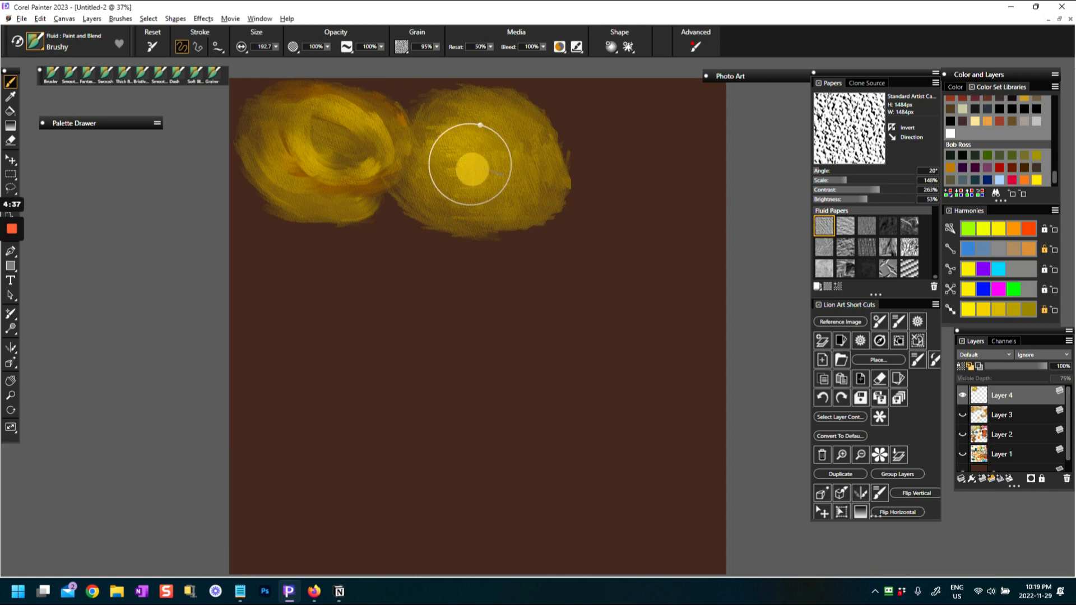
{"action": "left_click_drag", "start_coordinate": [465, 119], "coordinate": [490, 154]}
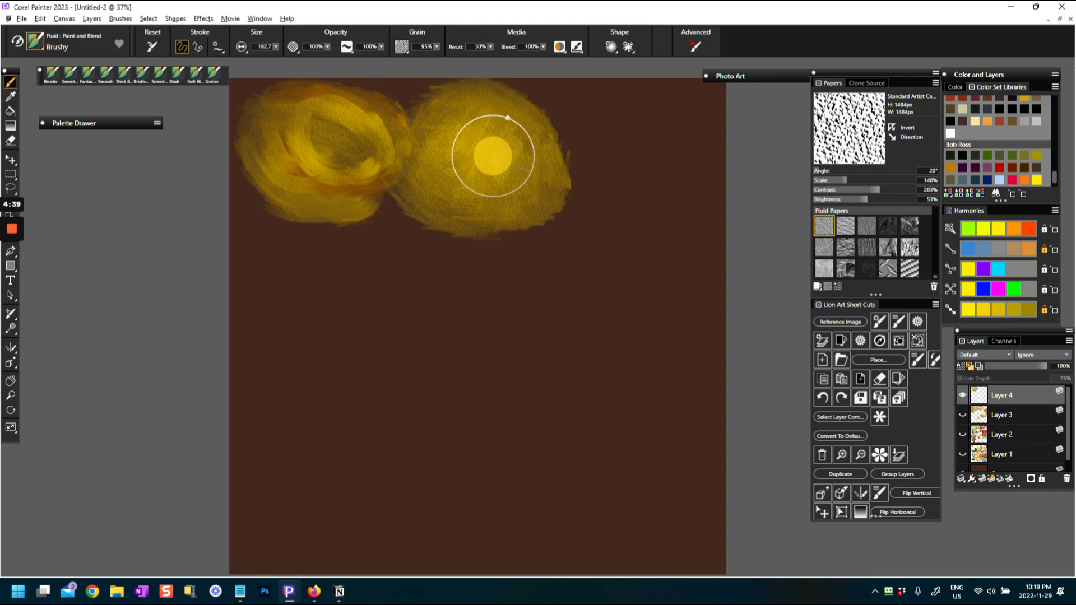
Pick ochre orange from the Bob Ross set and paint it over the center of the second yellow swatch
{"action": "left_click", "coordinate": [951, 168]}
{"action": "left_click_drag", "start_coordinate": [496, 157], "coordinate": [463, 147]}
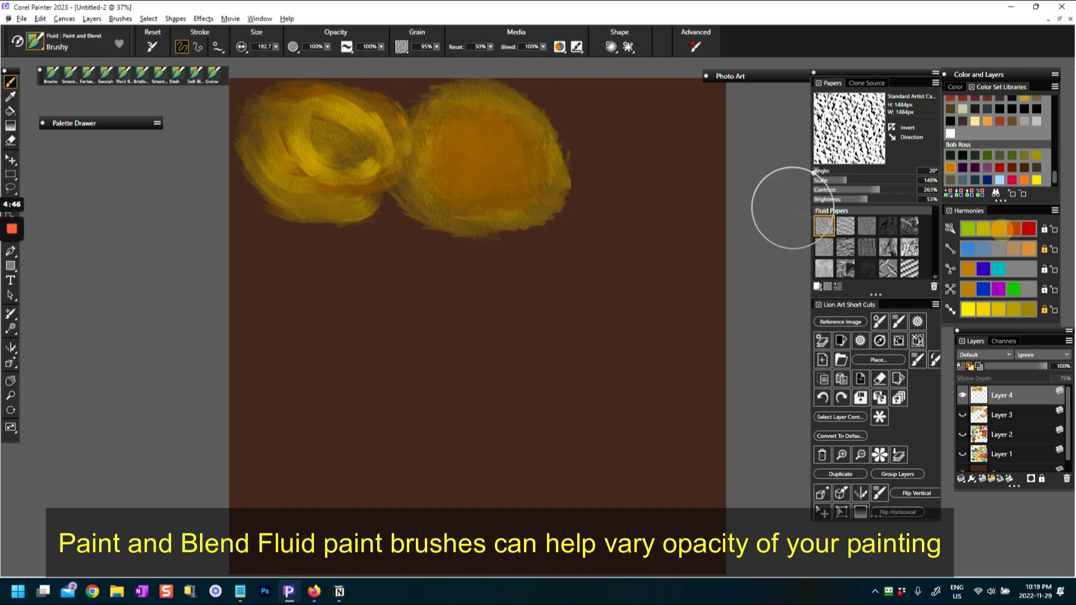
{"action": "mouse_move", "coordinate": [496, 161]}
{"action": "left_mouse_down"}
{"action": "mouse_move", "coordinate": [475, 163]}
{"action": "mouse_move", "coordinate": [501, 159]}
{"action": "mouse_move", "coordinate": [483, 152]}
{"action": "mouse_move", "coordinate": [473, 161]}
{"action": "mouse_move", "coordinate": [488, 184]}
{"action": "left_mouse_up"}
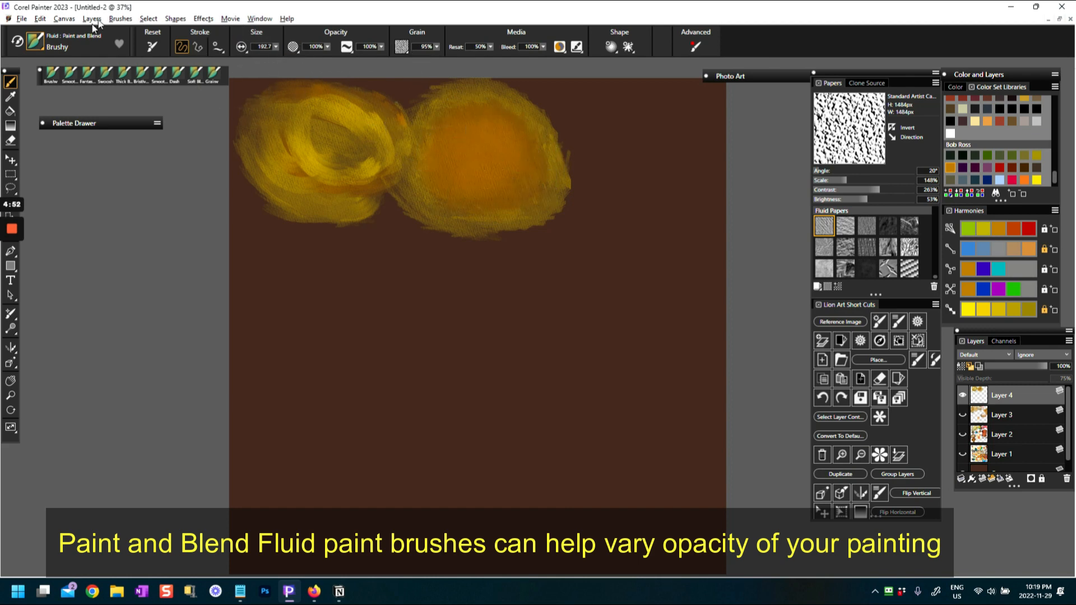
Choose the Flat Bristle variant and paint a small olive-yellow stroke near the canvas's upper right corner
{"action": "left_click", "coordinate": [37, 41]}
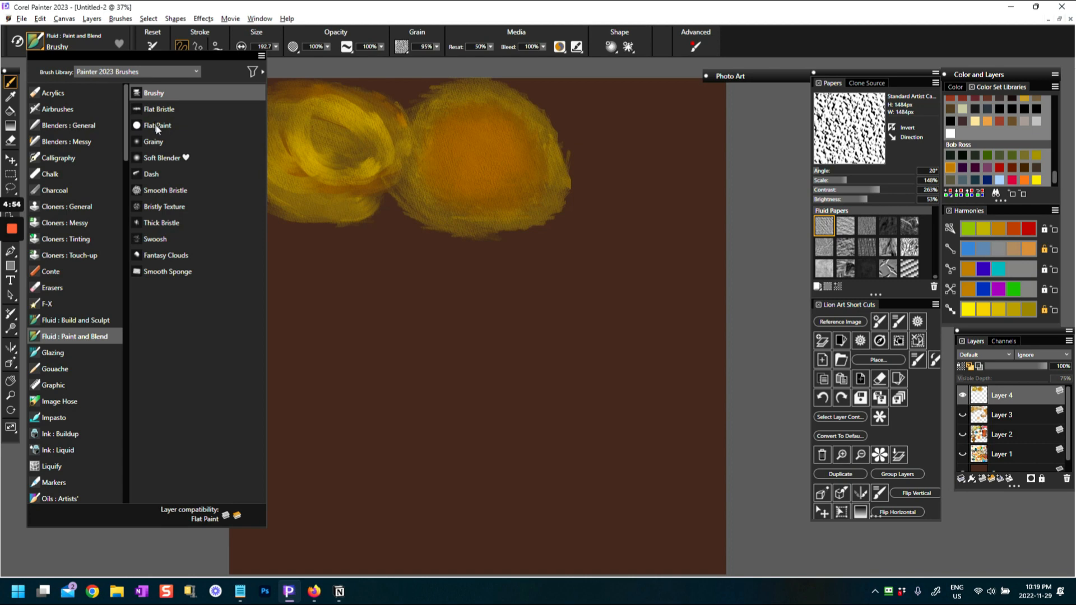
{"action": "left_click", "coordinate": [157, 110]}
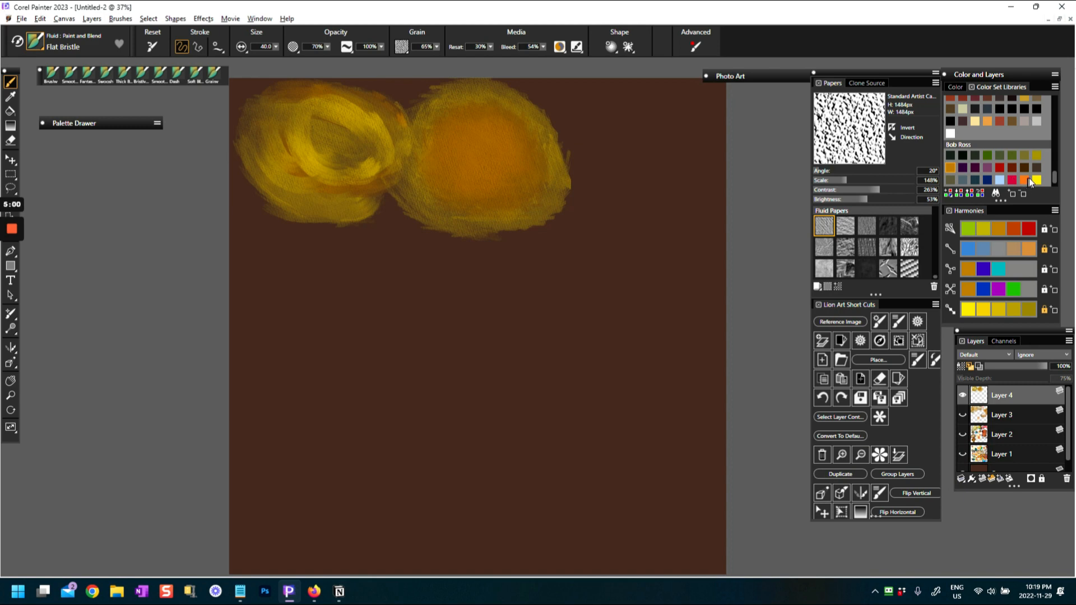
{"action": "left_click", "coordinate": [1036, 156]}
{"action": "mouse_move", "coordinate": [585, 119]}
{"action": "left_mouse_down"}
{"action": "mouse_move", "coordinate": [626, 132]}
{"action": "mouse_move", "coordinate": [643, 131]}
{"action": "mouse_move", "coordinate": [646, 116]}
{"action": "mouse_move", "coordinate": [583, 116]}
{"action": "mouse_move", "coordinate": [643, 145]}
{"action": "mouse_move", "coordinate": [661, 130]}
{"action": "mouse_move", "coordinate": [597, 127]}
{"action": "mouse_move", "coordinate": [625, 96]}
{"action": "mouse_move", "coordinate": [610, 96]}
{"action": "left_mouse_up"}
Pick crimson red and paint strokes around the olive-yellow mark, plus an upward-curving crescent below it
{"action": "left_click", "coordinate": [1014, 181]}
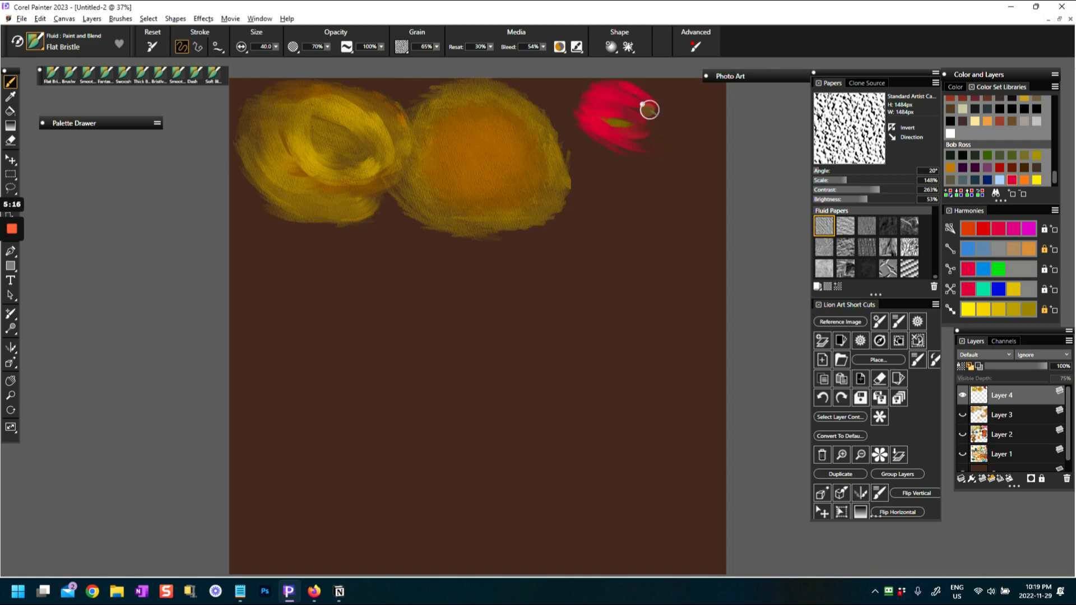
{"action": "left_click_drag", "start_coordinate": [610, 125], "coordinate": [664, 121]}
{"action": "left_click_drag", "start_coordinate": [594, 169], "coordinate": [623, 197]}
{"action": "mouse_move", "coordinate": [675, 170]}
{"action": "left_mouse_down"}
{"action": "mouse_move", "coordinate": [666, 191]}
{"action": "mouse_move", "coordinate": [661, 163]}
{"action": "mouse_move", "coordinate": [680, 177]}
{"action": "mouse_move", "coordinate": [592, 165]}
{"action": "mouse_move", "coordinate": [637, 197]}
{"action": "mouse_move", "coordinate": [604, 160]}
{"action": "mouse_move", "coordinate": [648, 189]}
{"action": "mouse_move", "coordinate": [674, 160]}
{"action": "mouse_move", "coordinate": [649, 190]}
{"action": "mouse_move", "coordinate": [605, 151]}
{"action": "mouse_move", "coordinate": [627, 164]}
{"action": "mouse_move", "coordinate": [600, 169]}
{"action": "mouse_move", "coordinate": [632, 203]}
{"action": "mouse_move", "coordinate": [617, 196]}
{"action": "mouse_move", "coordinate": [670, 162]}
{"action": "mouse_move", "coordinate": [649, 175]}
{"action": "left_mouse_up"}
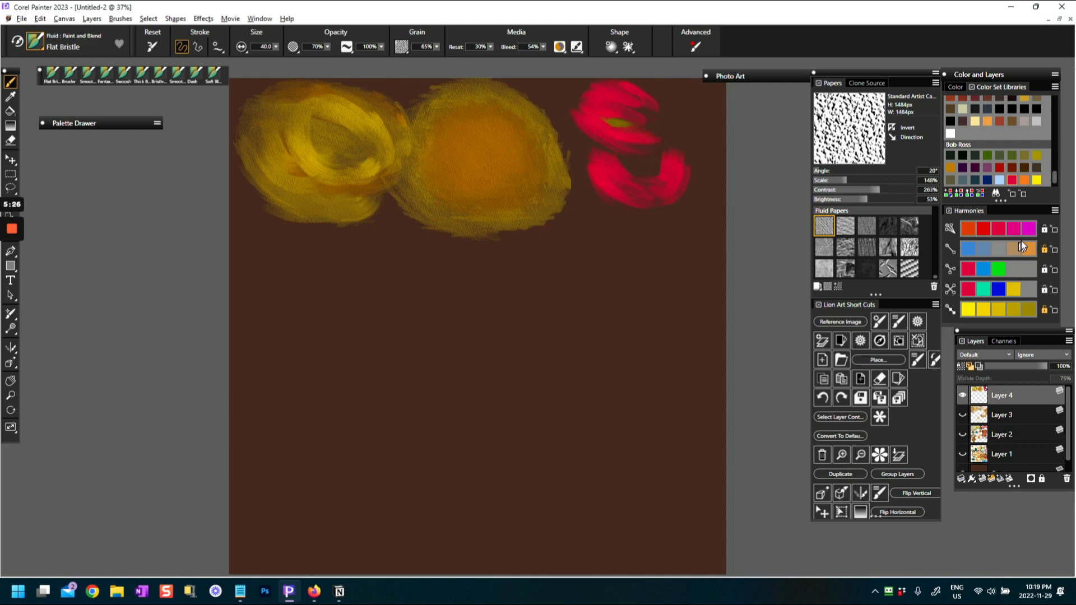
Paint inside the red crescent with bright yellow, then with the darkest yellow of the locked shades harmony
{"action": "left_click", "coordinate": [971, 313]}
{"action": "mouse_move", "coordinate": [609, 163]}
{"action": "left_mouse_down"}
{"action": "mouse_move", "coordinate": [658, 171]}
{"action": "mouse_move", "coordinate": [661, 157]}
{"action": "mouse_move", "coordinate": [607, 145]}
{"action": "mouse_move", "coordinate": [630, 162]}
{"action": "mouse_move", "coordinate": [644, 153]}
{"action": "mouse_move", "coordinate": [601, 156]}
{"action": "mouse_move", "coordinate": [626, 160]}
{"action": "mouse_move", "coordinate": [629, 174]}
{"action": "mouse_move", "coordinate": [661, 161]}
{"action": "mouse_move", "coordinate": [595, 140]}
{"action": "mouse_move", "coordinate": [659, 160]}
{"action": "mouse_move", "coordinate": [650, 162]}
{"action": "mouse_move", "coordinate": [676, 143]}
{"action": "mouse_move", "coordinate": [605, 141]}
{"action": "mouse_move", "coordinate": [641, 159]}
{"action": "mouse_move", "coordinate": [665, 151]}
{"action": "mouse_move", "coordinate": [595, 143]}
{"action": "mouse_move", "coordinate": [660, 163]}
{"action": "mouse_move", "coordinate": [632, 144]}
{"action": "mouse_move", "coordinate": [674, 144]}
{"action": "mouse_move", "coordinate": [574, 169]}
{"action": "mouse_move", "coordinate": [609, 175]}
{"action": "mouse_move", "coordinate": [670, 158]}
{"action": "mouse_move", "coordinate": [605, 170]}
{"action": "left_mouse_up"}
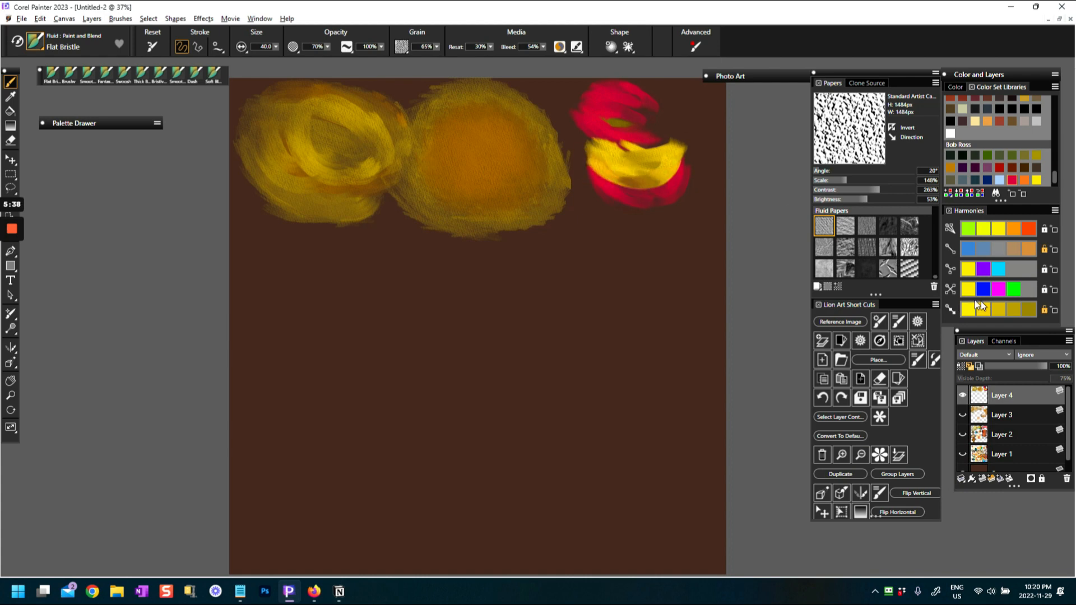
{"action": "left_click", "coordinate": [1028, 310]}
{"action": "mouse_move", "coordinate": [617, 160]}
{"action": "left_mouse_down"}
{"action": "mouse_move", "coordinate": [675, 148]}
{"action": "mouse_move", "coordinate": [651, 173]}
{"action": "mouse_move", "coordinate": [602, 152]}
{"action": "mouse_move", "coordinate": [637, 160]}
{"action": "mouse_move", "coordinate": [604, 163]}
{"action": "mouse_move", "coordinate": [678, 146]}
{"action": "mouse_move", "coordinate": [598, 148]}
{"action": "mouse_move", "coordinate": [680, 147]}
{"action": "left_mouse_up"}
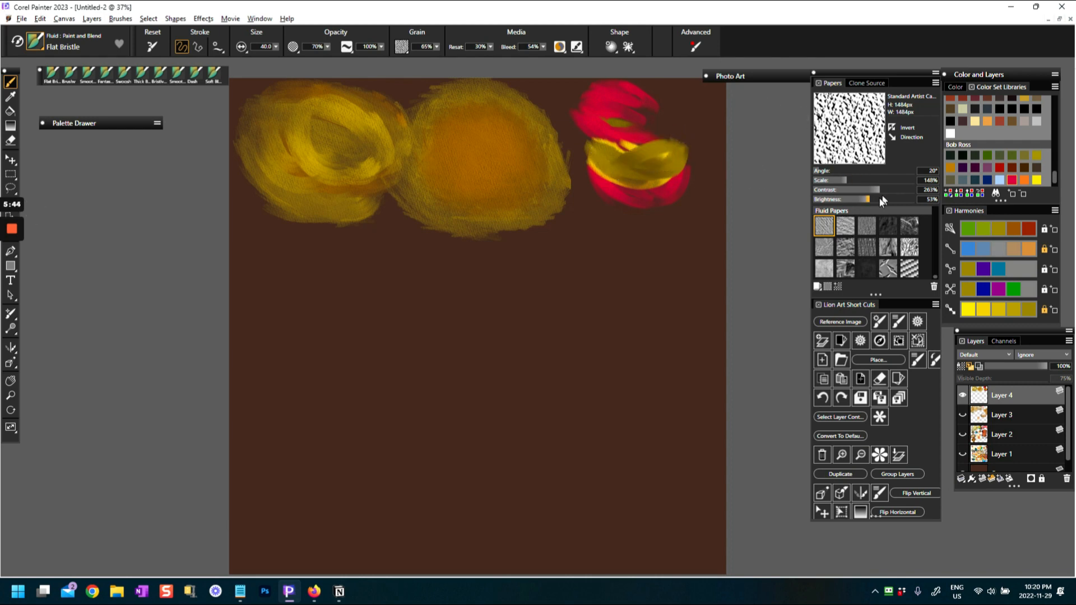
Switch the paper to Woven with a 58° angle and blend dark yellow over the crescent's center
{"action": "left_click", "coordinate": [862, 254]}
{"action": "mouse_move", "coordinate": [627, 152]}
{"action": "left_mouse_down"}
{"action": "mouse_move", "coordinate": [608, 158]}
{"action": "mouse_move", "coordinate": [653, 137]}
{"action": "mouse_move", "coordinate": [644, 148]}
{"action": "left_mouse_up"}
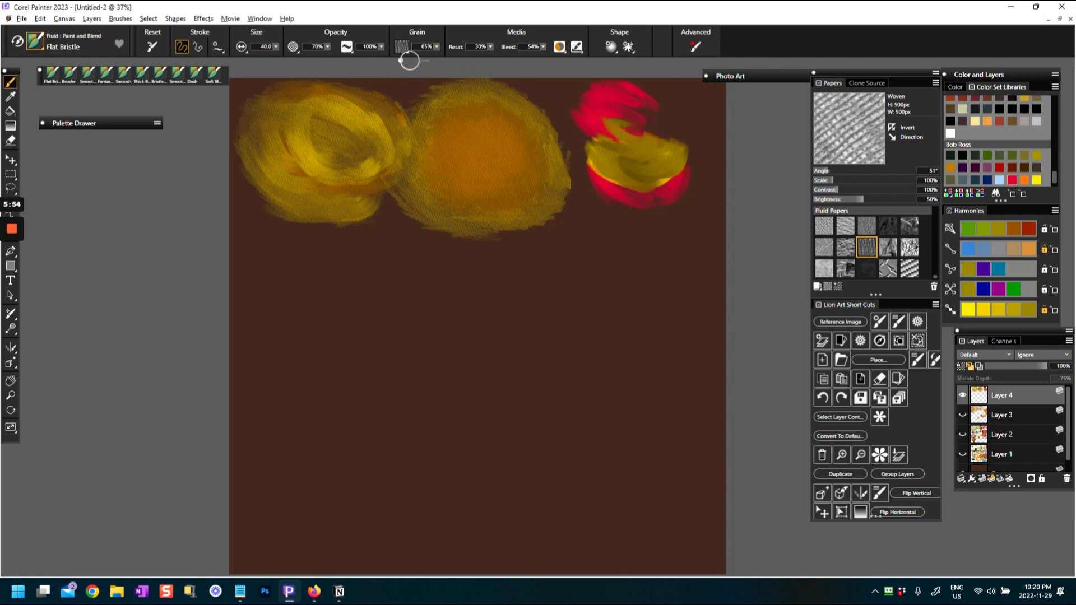
{"action": "mouse_move", "coordinate": [650, 180]}
{"action": "left_mouse_down"}
{"action": "mouse_move", "coordinate": [622, 121]}
{"action": "mouse_move", "coordinate": [669, 137]}
{"action": "left_mouse_up"}
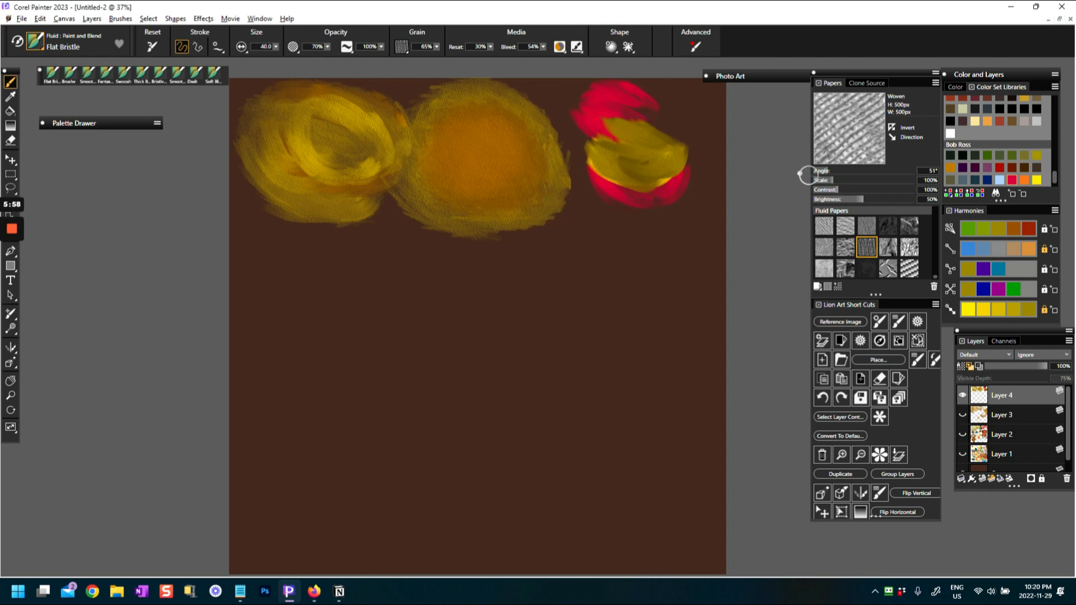
{"action": "left_click_drag", "start_coordinate": [827, 170], "coordinate": [830, 170]}
{"action": "left_click_drag", "start_coordinate": [622, 179], "coordinate": [661, 170]}
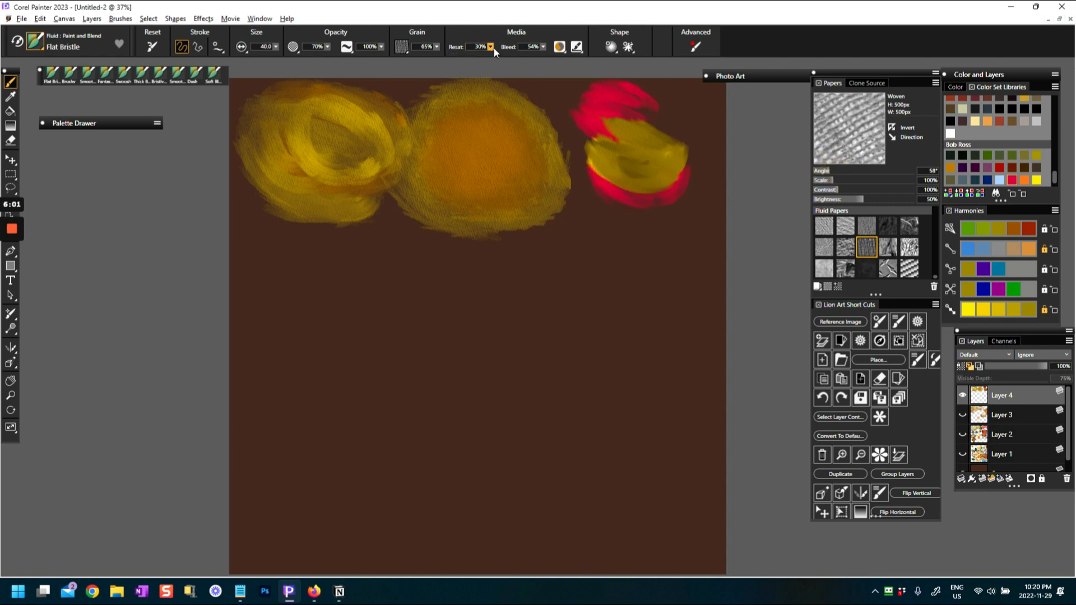
Set the brush's resaturation to 0% and smear the yellow and red strokes together across the swatch
{"action": "left_click_drag", "start_coordinate": [490, 47], "coordinate": [488, 53]}
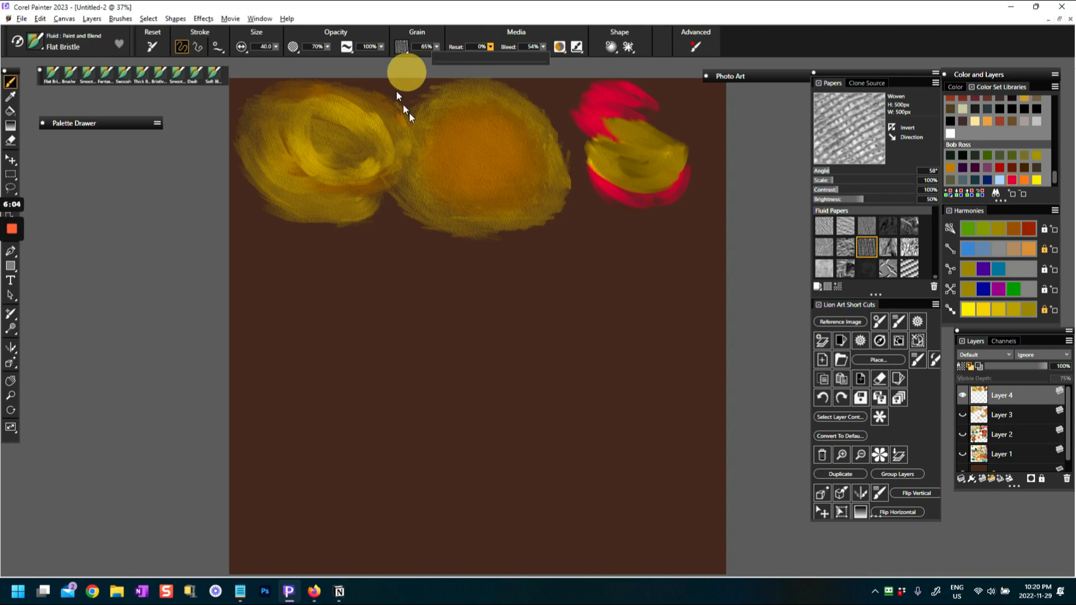
{"action": "left_click_drag", "start_coordinate": [588, 172], "coordinate": [641, 198]}
{"action": "mouse_move", "coordinate": [590, 172]}
{"action": "left_mouse_down"}
{"action": "mouse_move", "coordinate": [638, 198]}
{"action": "mouse_move", "coordinate": [595, 180]}
{"action": "mouse_move", "coordinate": [660, 186]}
{"action": "mouse_move", "coordinate": [605, 162]}
{"action": "mouse_move", "coordinate": [668, 181]}
{"action": "mouse_move", "coordinate": [614, 190]}
{"action": "mouse_move", "coordinate": [664, 176]}
{"action": "left_mouse_up"}
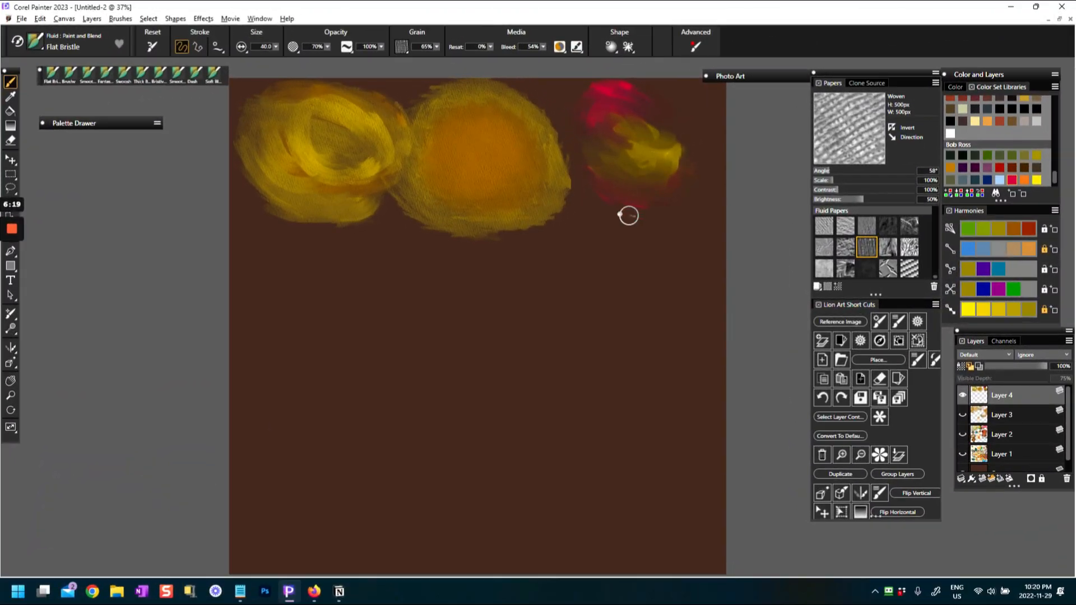
{"action": "left_click_drag", "start_coordinate": [624, 194], "coordinate": [663, 200]}
{"action": "left_click_drag", "start_coordinate": [625, 106], "coordinate": [641, 98]}
Try a different resaturation, reset the brush to its defaults, and paint flat dark-yellow strokes diagonally across the red swatch
{"action": "left_click", "coordinate": [489, 47]}
{"action": "left_click", "coordinate": [485, 56]}
{"action": "mouse_move", "coordinate": [621, 149]}
{"action": "left_mouse_down"}
{"action": "mouse_move", "coordinate": [609, 148]}
{"action": "mouse_move", "coordinate": [641, 156]}
{"action": "mouse_move", "coordinate": [614, 120]}
{"action": "mouse_move", "coordinate": [614, 137]}
{"action": "mouse_move", "coordinate": [600, 120]}
{"action": "mouse_move", "coordinate": [607, 112]}
{"action": "mouse_move", "coordinate": [590, 115]}
{"action": "left_mouse_up"}
{"action": "left_click", "coordinate": [158, 49]}
{"action": "mouse_move", "coordinate": [620, 137]}
{"action": "left_mouse_down"}
{"action": "mouse_move", "coordinate": [670, 149]}
{"action": "mouse_move", "coordinate": [641, 157]}
{"action": "mouse_move", "coordinate": [645, 147]}
{"action": "mouse_move", "coordinate": [680, 178]}
{"action": "mouse_move", "coordinate": [667, 162]}
{"action": "mouse_move", "coordinate": [737, 187]}
{"action": "mouse_move", "coordinate": [680, 171]}
{"action": "mouse_move", "coordinate": [696, 193]}
{"action": "mouse_move", "coordinate": [632, 119]}
{"action": "left_mouse_up"}
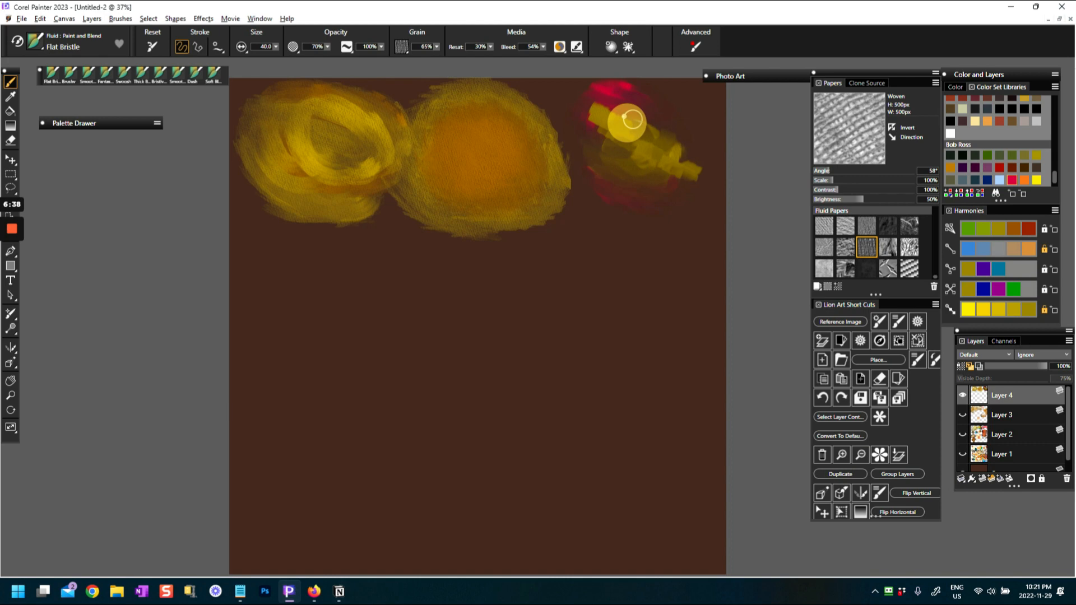
Choose the Flat Paint variant and paint a round dark-yellow dab below the first yellow swatch
{"action": "left_click", "coordinate": [42, 42]}
{"action": "left_click", "coordinate": [157, 127]}
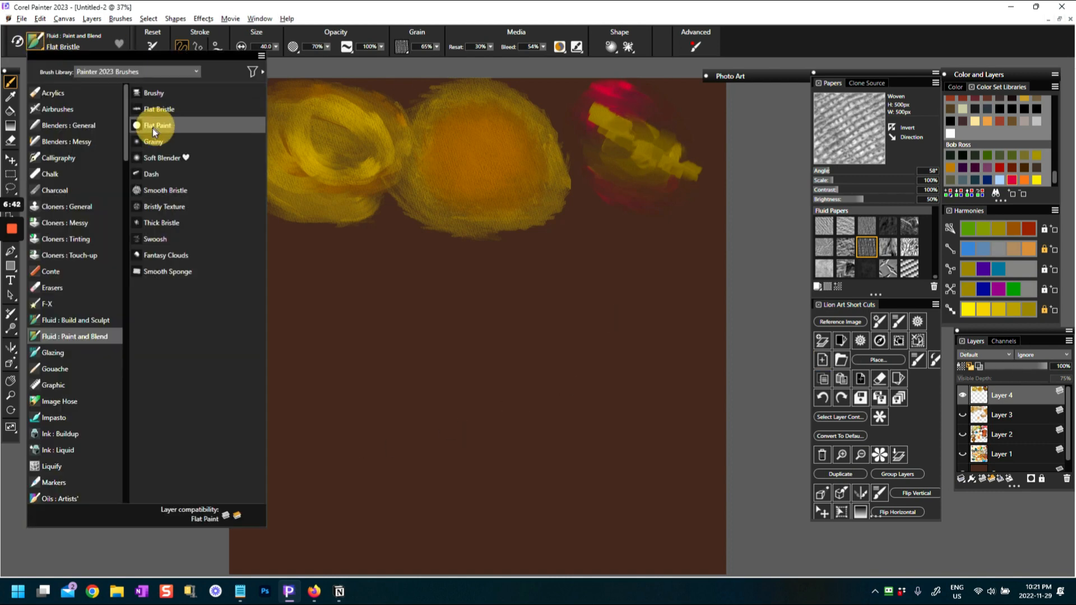
{"action": "mouse_move", "coordinate": [271, 253]}
{"action": "left_mouse_down"}
{"action": "mouse_move", "coordinate": [259, 231]}
{"action": "mouse_move", "coordinate": [266, 249]}
{"action": "left_mouse_up"}
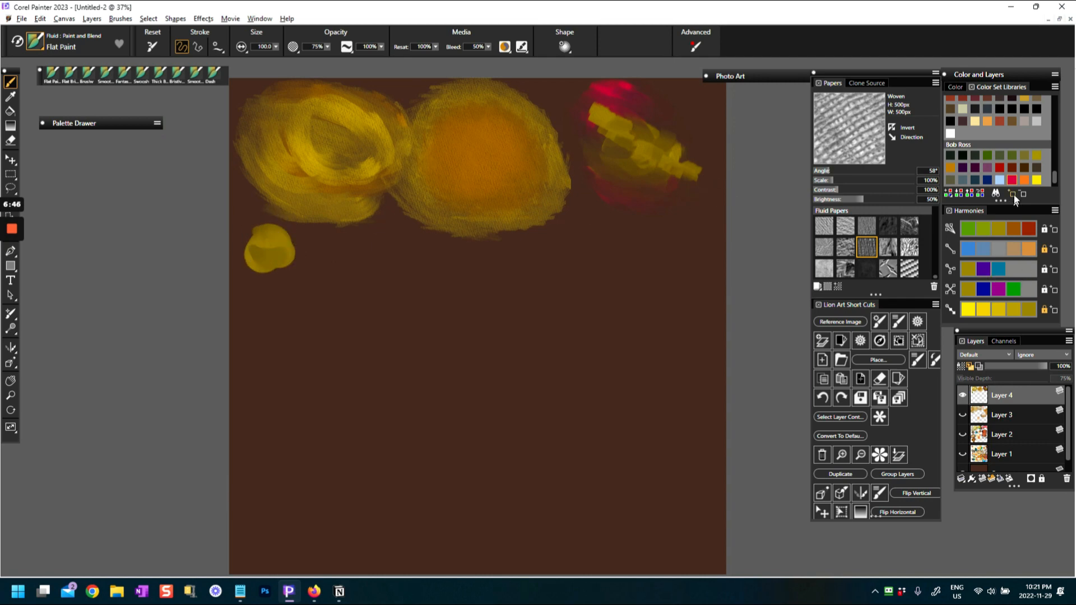
Pick light orange from the color set and paint overlapping dabs over the dark-yellow dab, widening it to the right
{"action": "left_click", "coordinate": [990, 122]}
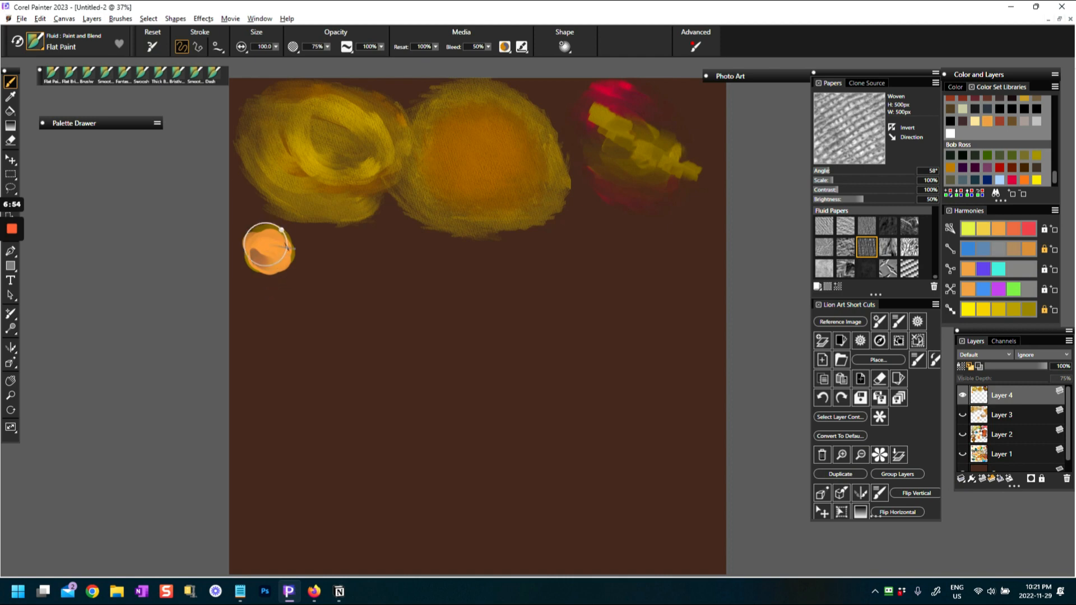
{"action": "left_click_drag", "start_coordinate": [259, 246], "coordinate": [270, 244]}
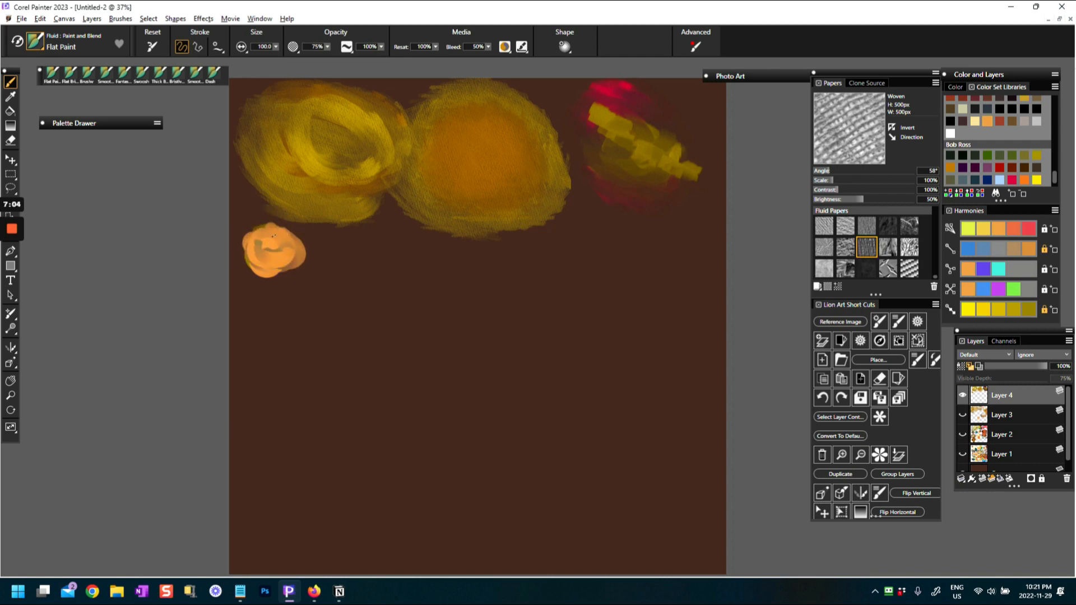
{"action": "mouse_move", "coordinate": [300, 246]}
{"action": "left_mouse_down"}
{"action": "mouse_move", "coordinate": [304, 236]}
{"action": "mouse_move", "coordinate": [273, 250]}
{"action": "left_mouse_up"}
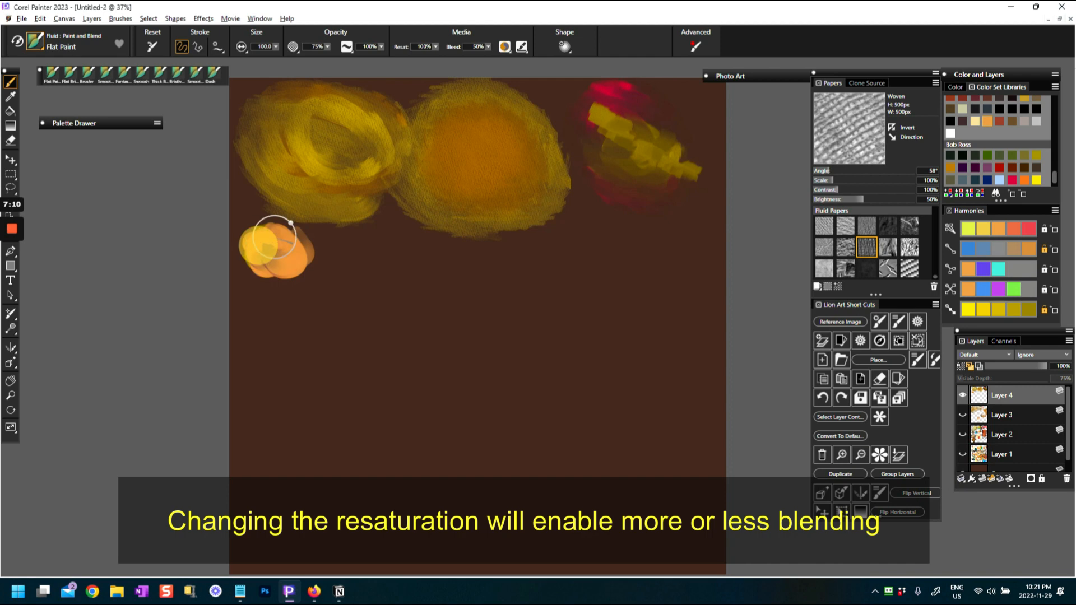
{"action": "mouse_move", "coordinate": [278, 254]}
{"action": "left_mouse_down"}
{"action": "mouse_move", "coordinate": [311, 262]}
{"action": "mouse_move", "coordinate": [269, 245]}
{"action": "left_mouse_up"}
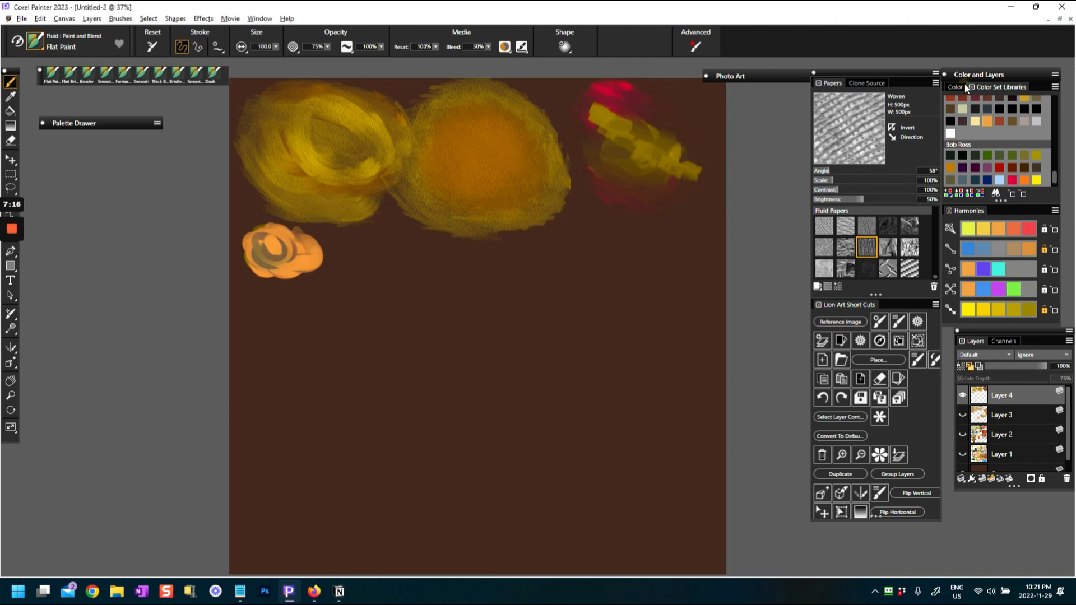
Display the color wheel and rework the light orange swatch's center into a gray-brown patch
{"action": "left_click", "coordinate": [956, 88]}
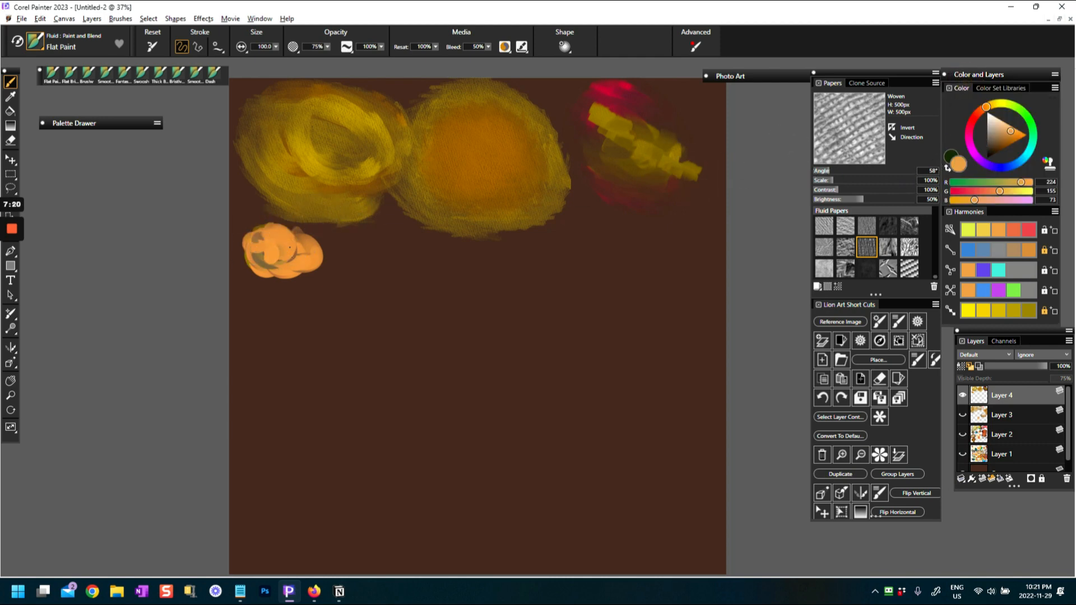
{"action": "left_click", "coordinate": [280, 229]}
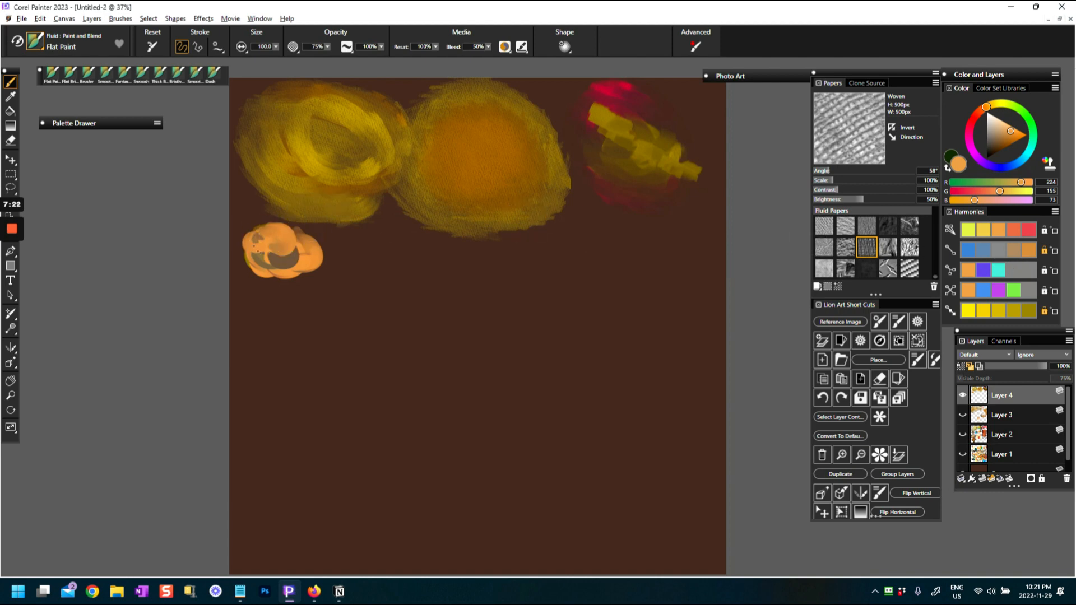
{"action": "left_click_drag", "start_coordinate": [284, 250], "coordinate": [315, 250]}
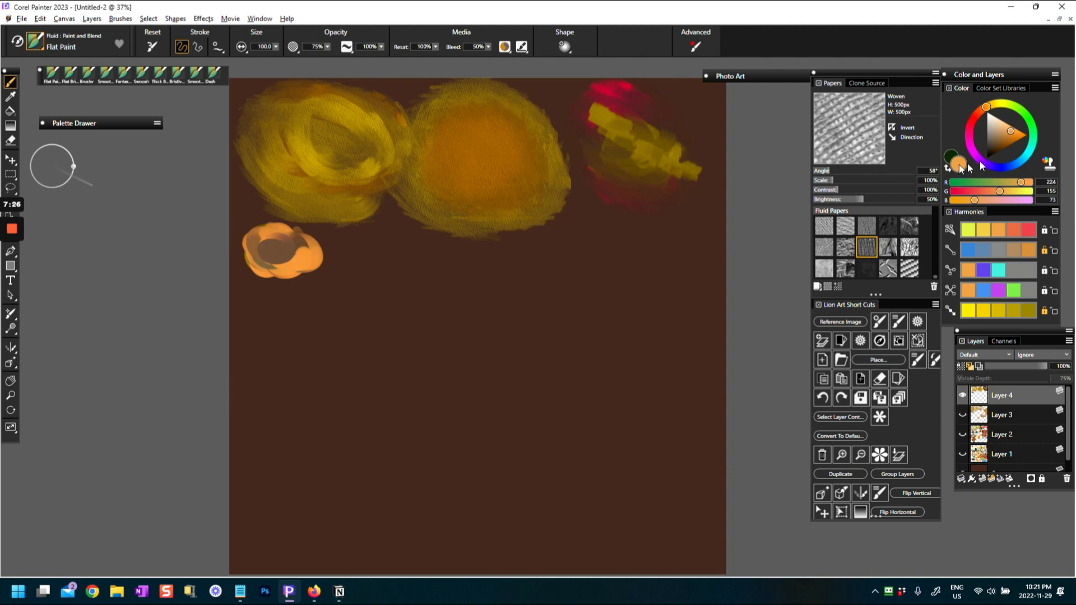
Darken the orange to R 173, G 124, B 67 and paint overlapping dabs that extend the swatch to the right
{"action": "left_click_drag", "start_coordinate": [1017, 137], "coordinate": [1004, 136]}
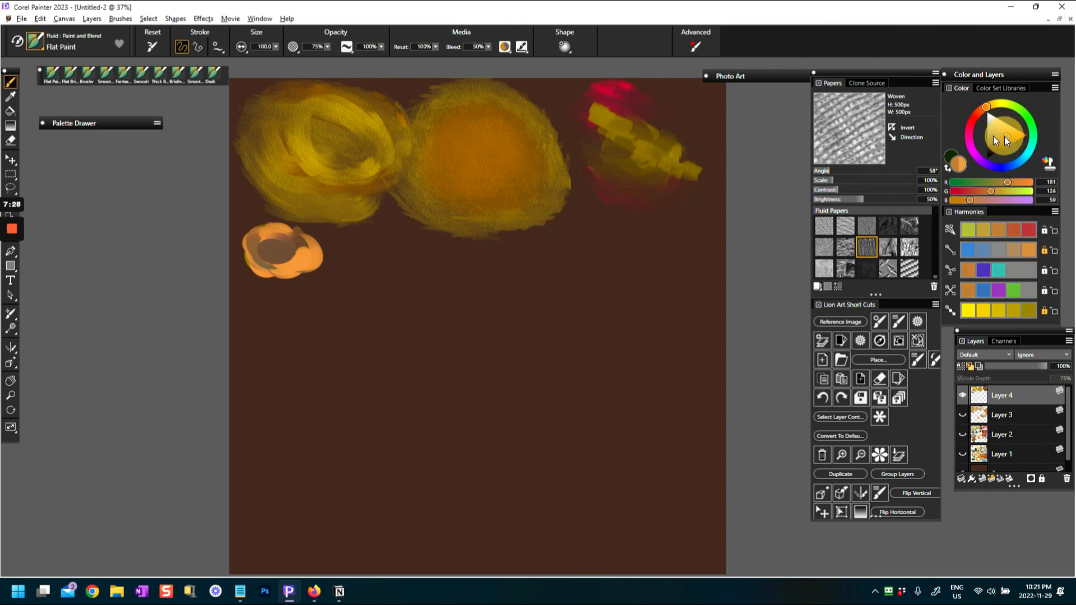
{"action": "left_click", "coordinate": [289, 252]}
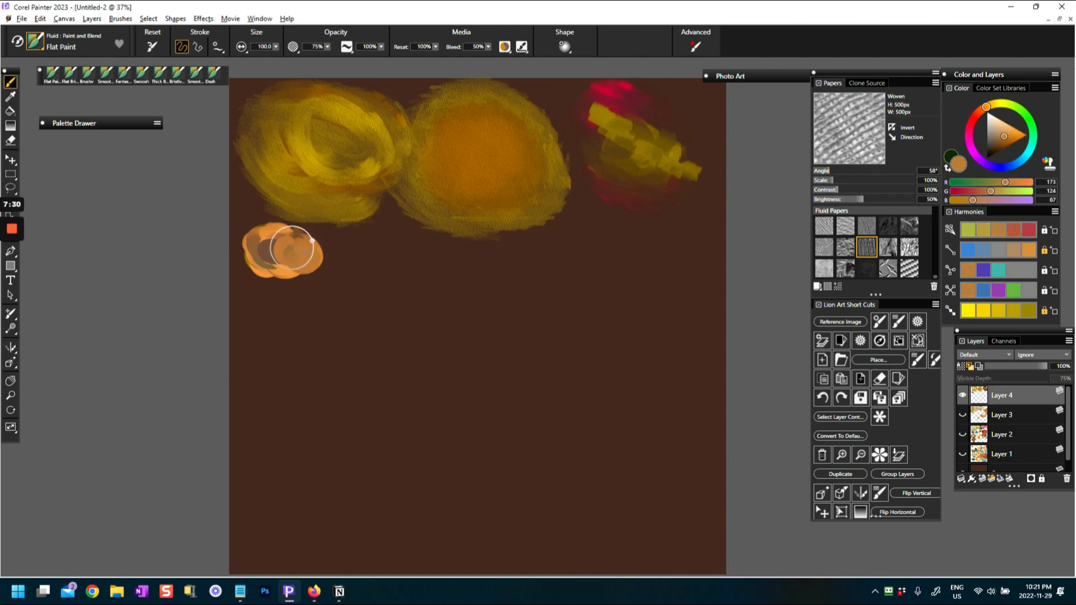
{"action": "left_click", "coordinate": [292, 247]}
{"action": "left_click_drag", "start_coordinate": [303, 250], "coordinate": [354, 248]}
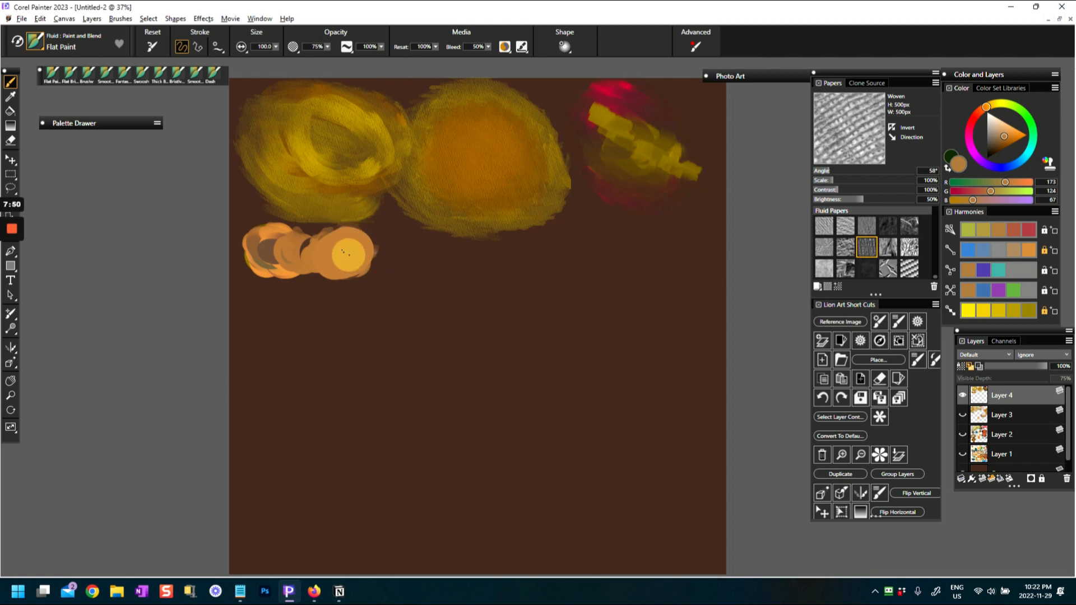
{"action": "mouse_move", "coordinate": [330, 244]}
{"action": "left_mouse_down"}
{"action": "mouse_move", "coordinate": [348, 244]}
{"action": "mouse_move", "coordinate": [324, 253]}
{"action": "mouse_move", "coordinate": [348, 268]}
{"action": "mouse_move", "coordinate": [321, 251]}
{"action": "mouse_move", "coordinate": [347, 248]}
{"action": "mouse_move", "coordinate": [343, 256]}
{"action": "left_mouse_up"}
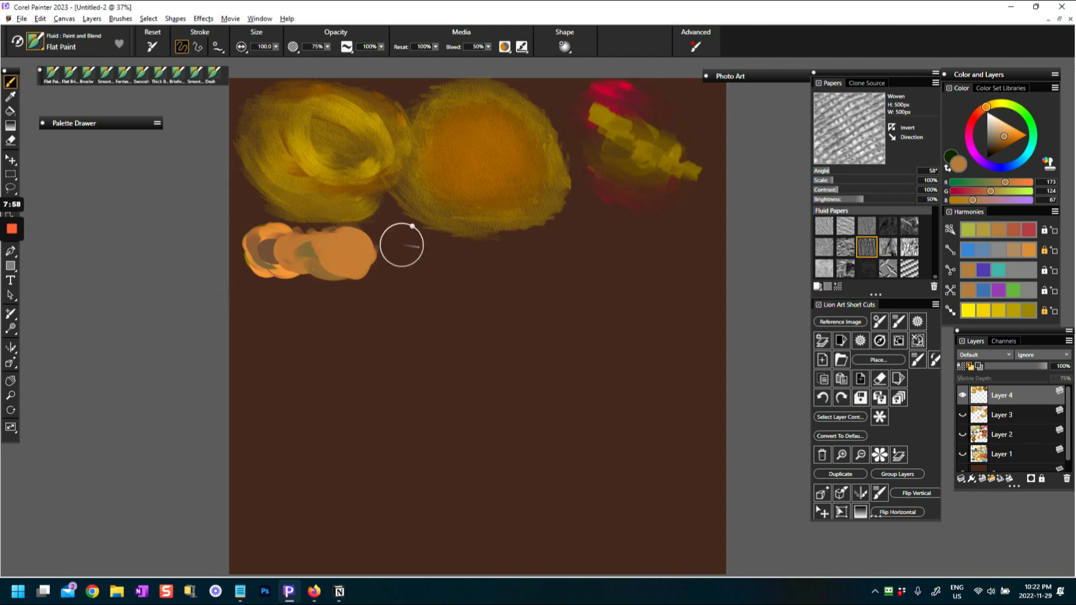
Return to the color sets, choose the Grainy variant, and paint a faint test stroke right of the orange swatch
{"action": "left_click", "coordinate": [994, 88]}
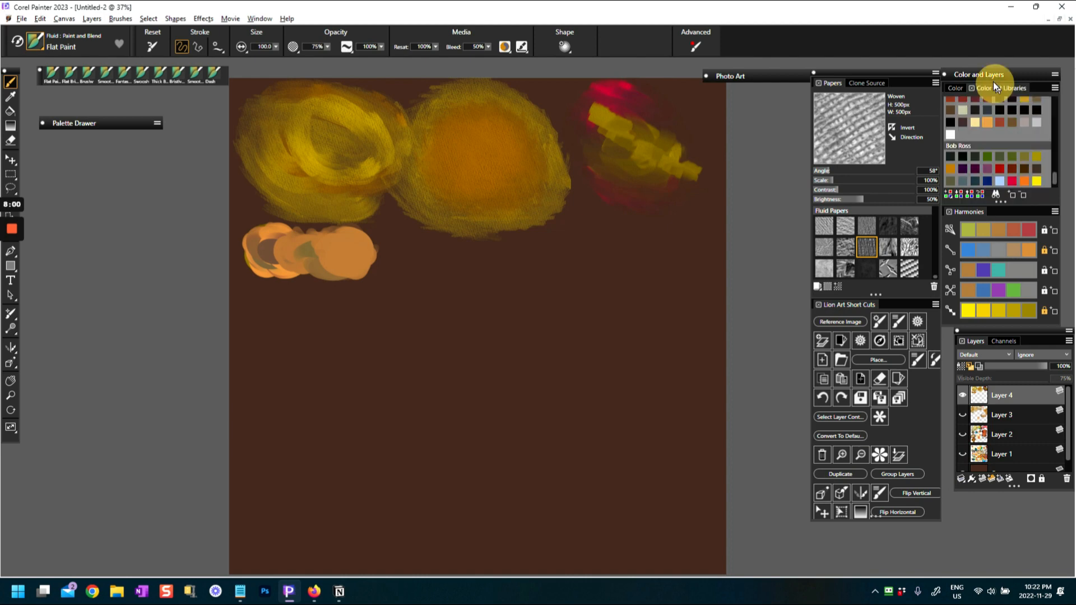
{"action": "left_click", "coordinate": [42, 36]}
{"action": "left_click", "coordinate": [151, 143]}
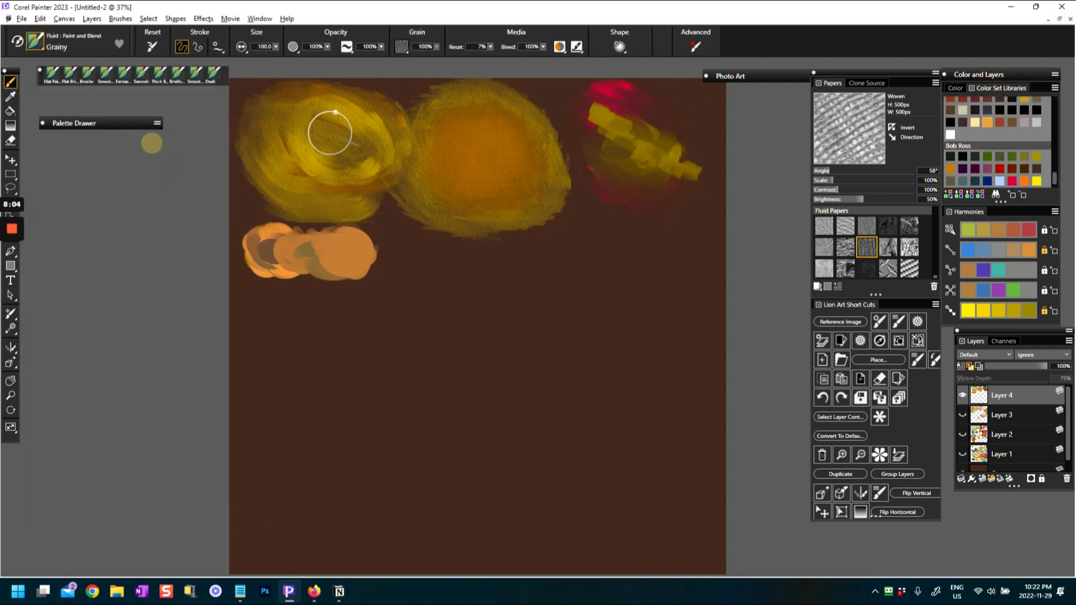
{"action": "left_click_drag", "start_coordinate": [405, 265], "coordinate": [432, 266]}
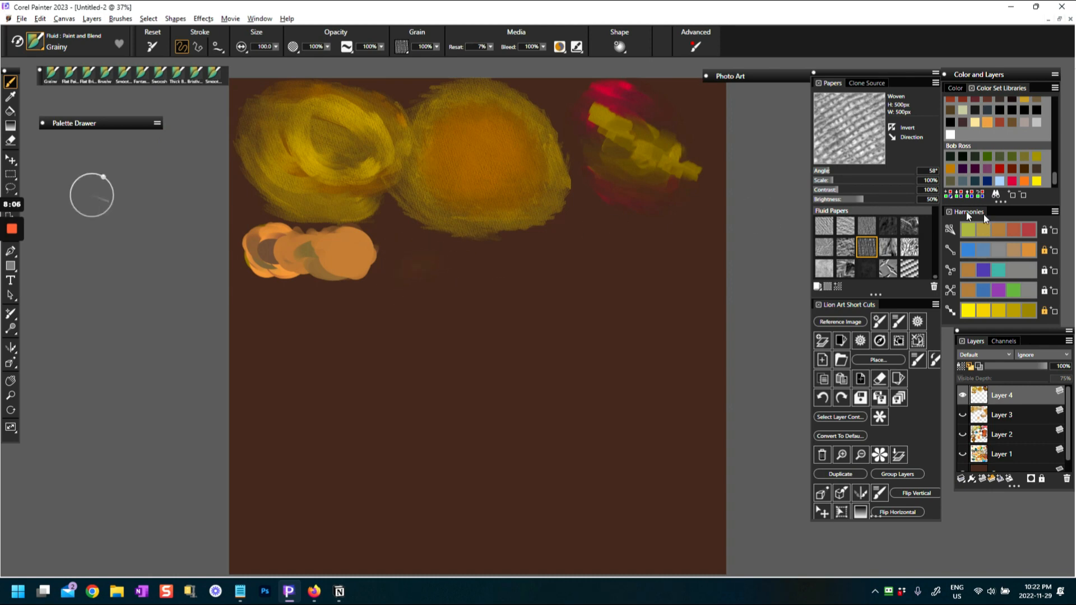
Pick vivid red-orange from the analogous harmony and paint a soft grainy patch over the faint test stroke
{"action": "left_click", "coordinate": [1000, 169]}
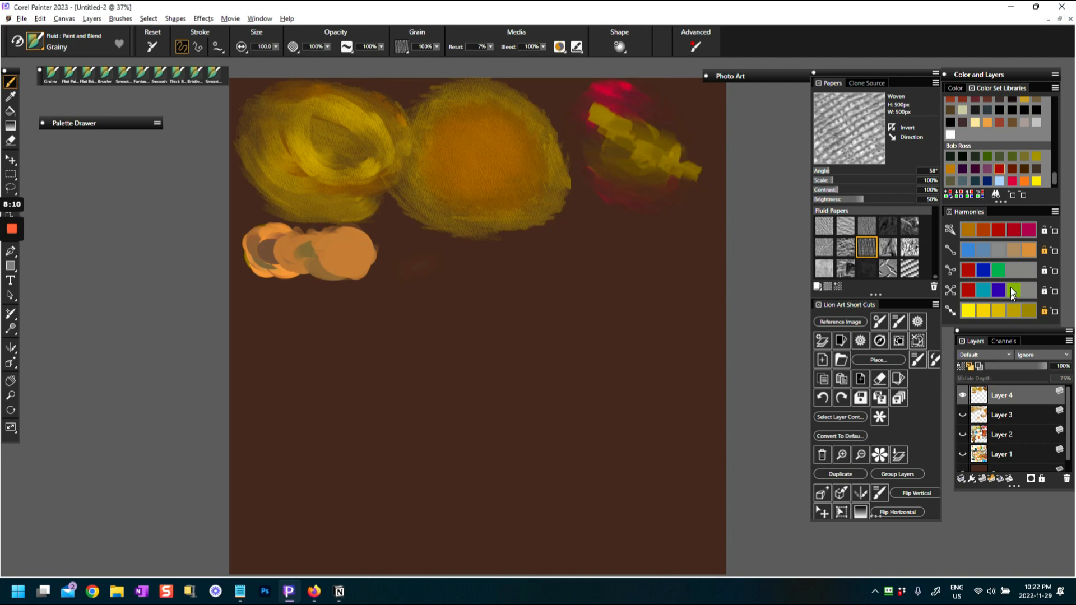
{"action": "left_click", "coordinate": [989, 308]}
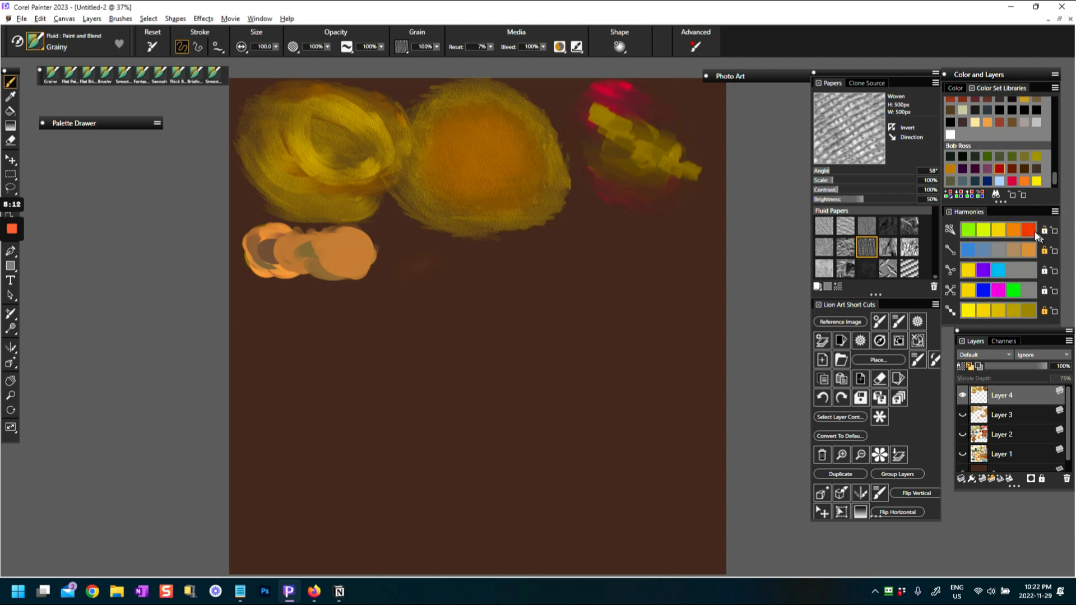
{"action": "left_click", "coordinate": [1031, 231]}
{"action": "left_click", "coordinate": [433, 267]}
{"action": "mouse_move", "coordinate": [397, 284]}
{"action": "left_mouse_down"}
{"action": "mouse_move", "coordinate": [467, 259]}
{"action": "mouse_move", "coordinate": [406, 292]}
{"action": "mouse_move", "coordinate": [483, 274]}
{"action": "mouse_move", "coordinate": [430, 305]}
{"action": "left_mouse_up"}
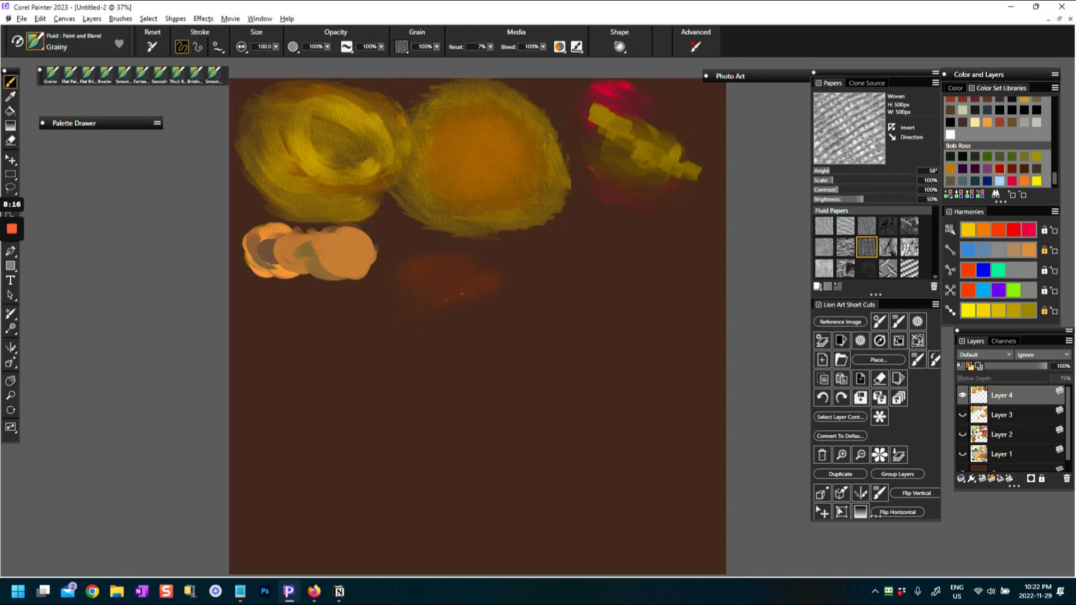
Pick the pale cream color from the color set and brush a faint grainy patch over the red-orange one
{"action": "left_click", "coordinate": [970, 123]}
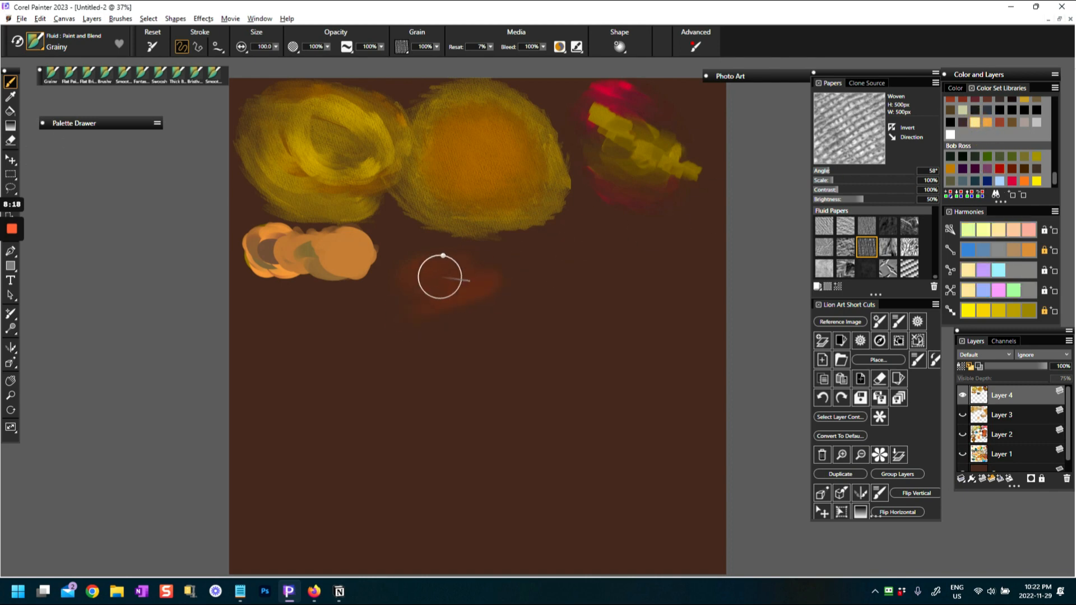
{"action": "left_click", "coordinate": [436, 254]}
{"action": "left_click_drag", "start_coordinate": [436, 253], "coordinate": [432, 291]}
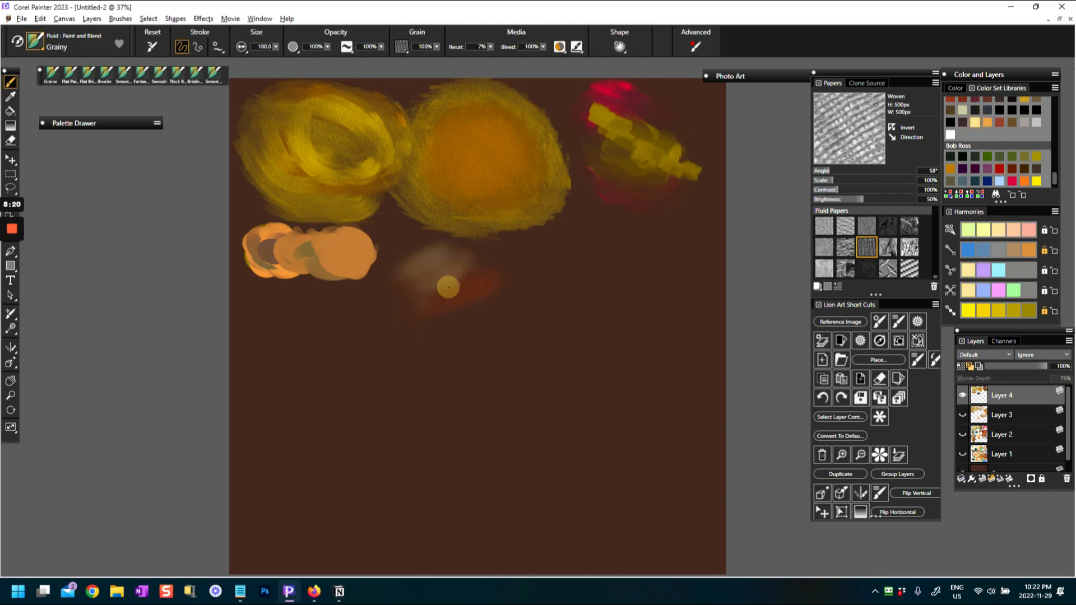
Raise the Grainy brush's media Reset to 82% and paint an opaque cream patch over the red-orange area
{"action": "left_click", "coordinate": [490, 46]}
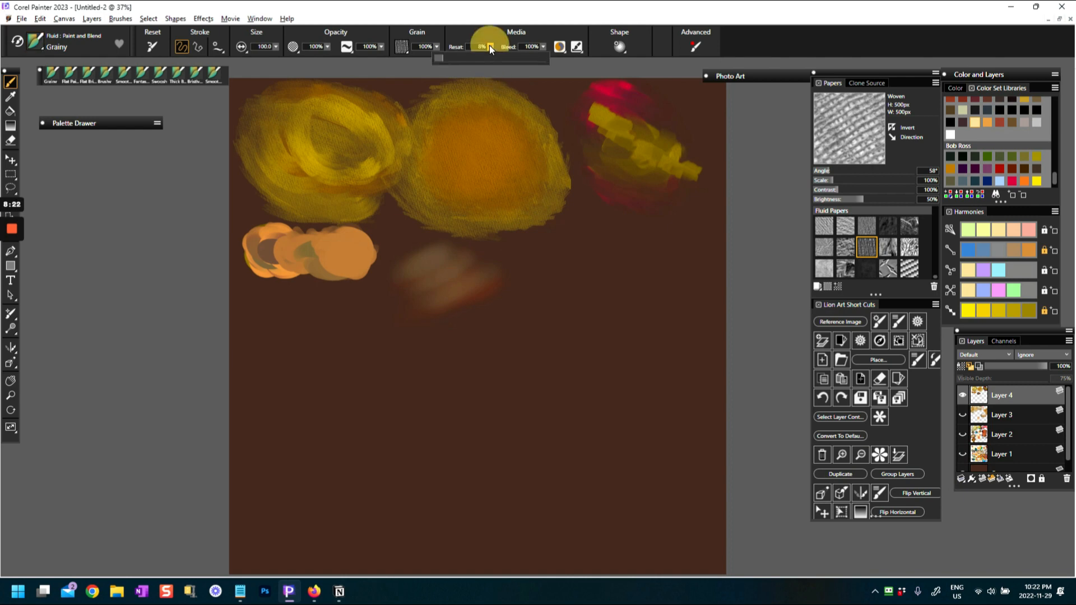
{"action": "left_click_drag", "start_coordinate": [502, 58], "coordinate": [555, 58]}
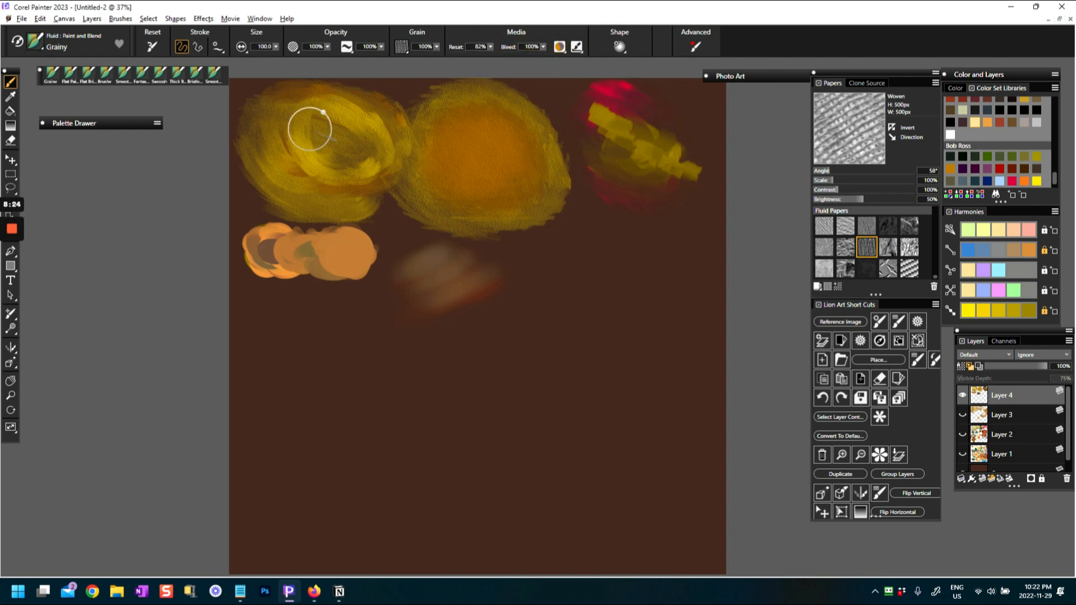
{"action": "mouse_move", "coordinate": [411, 288]}
{"action": "left_mouse_down"}
{"action": "mouse_move", "coordinate": [461, 288]}
{"action": "mouse_move", "coordinate": [409, 311]}
{"action": "mouse_move", "coordinate": [467, 294]}
{"action": "mouse_move", "coordinate": [426, 311]}
{"action": "mouse_move", "coordinate": [452, 285]}
{"action": "mouse_move", "coordinate": [410, 269]}
{"action": "mouse_move", "coordinate": [431, 264]}
{"action": "mouse_move", "coordinate": [462, 282]}
{"action": "mouse_move", "coordinate": [443, 263]}
{"action": "mouse_move", "coordinate": [443, 293]}
{"action": "mouse_move", "coordinate": [424, 254]}
{"action": "mouse_move", "coordinate": [452, 283]}
{"action": "mouse_move", "coordinate": [422, 289]}
{"action": "mouse_move", "coordinate": [424, 262]}
{"action": "left_mouse_up"}
{"action": "mouse_move", "coordinate": [452, 297]}
{"action": "left_mouse_down"}
{"action": "mouse_move", "coordinate": [409, 269]}
{"action": "mouse_move", "coordinate": [440, 253]}
{"action": "mouse_move", "coordinate": [446, 279]}
{"action": "left_mouse_up"}
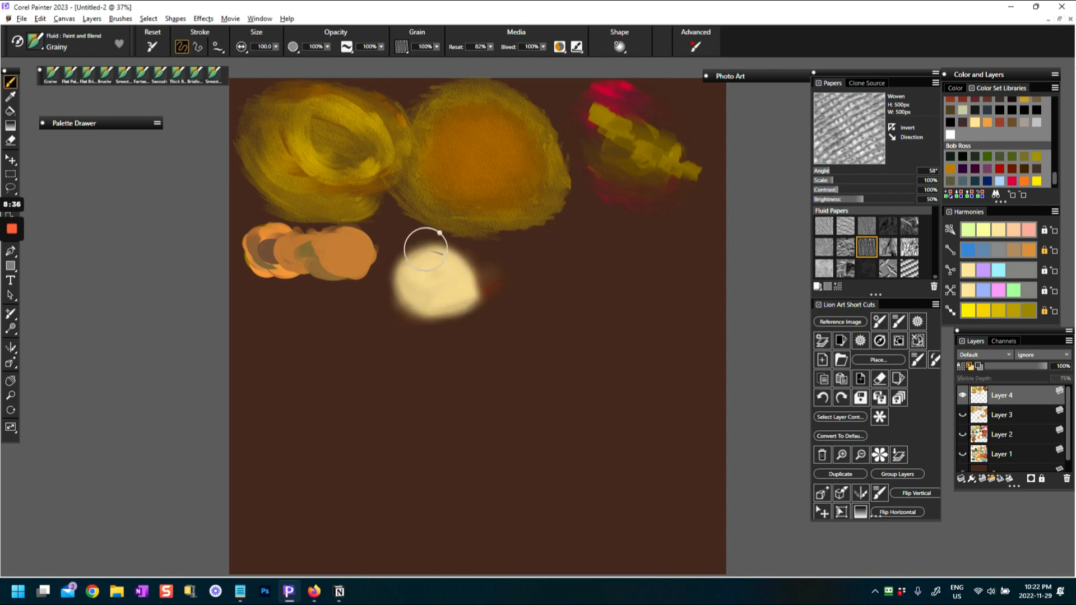
Work more grainy cream strokes into the patch and extend its lower edge
{"action": "scroll", "coordinate": [428, 302], "scroll_direction": "up", "scroll_amount": 5}
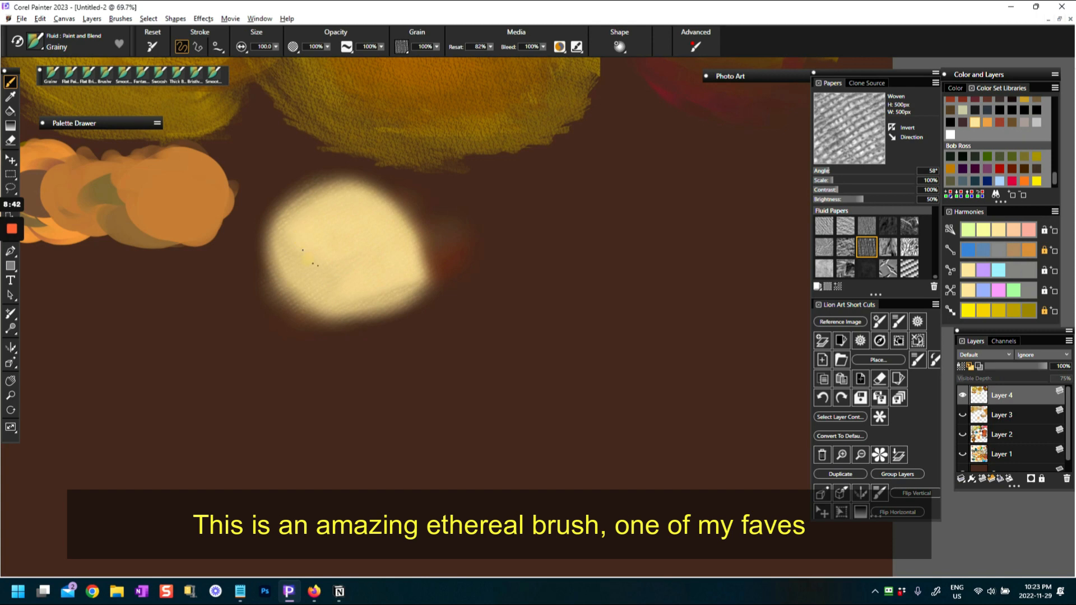
{"action": "mouse_move", "coordinate": [364, 257]}
{"action": "left_mouse_down"}
{"action": "mouse_move", "coordinate": [341, 242]}
{"action": "mouse_move", "coordinate": [325, 271]}
{"action": "mouse_move", "coordinate": [372, 288]}
{"action": "mouse_move", "coordinate": [338, 289]}
{"action": "left_mouse_up"}
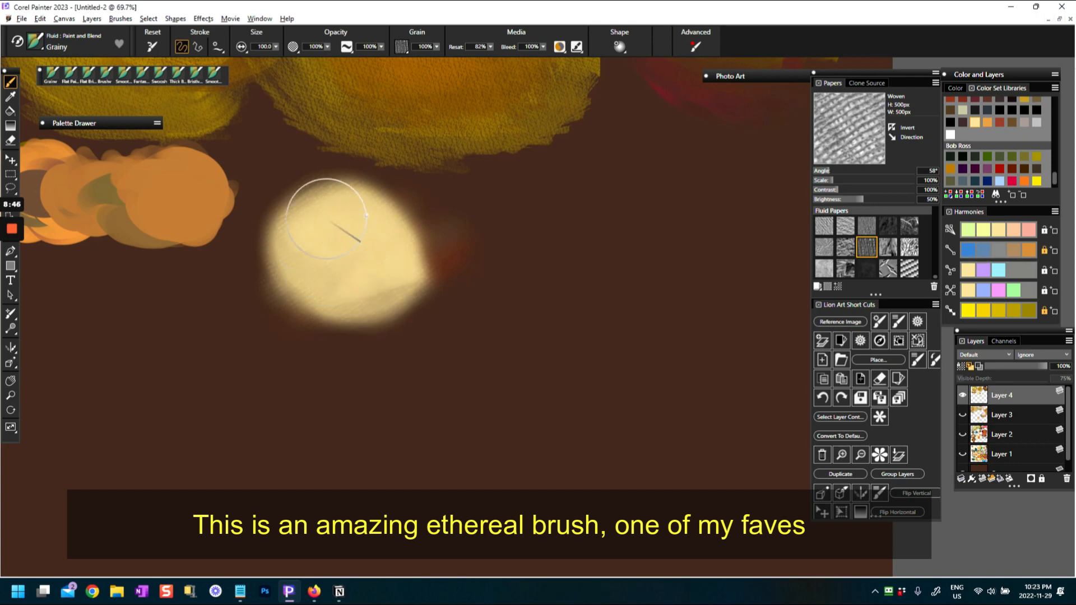
{"action": "mouse_move", "coordinate": [333, 222]}
{"action": "left_mouse_down"}
{"action": "mouse_move", "coordinate": [357, 292]}
{"action": "mouse_move", "coordinate": [347, 314]}
{"action": "left_mouse_up"}
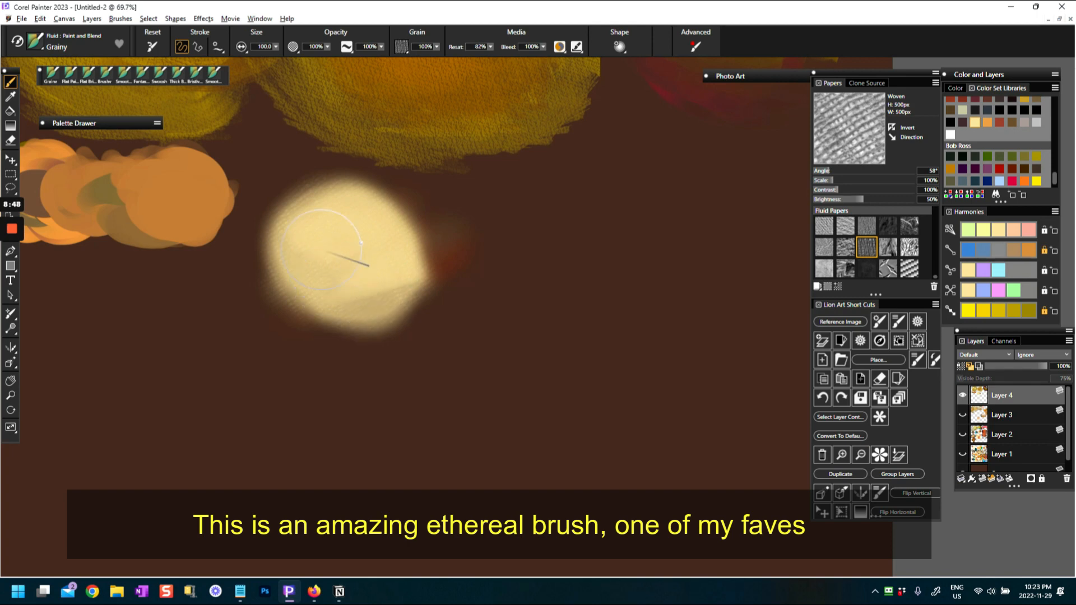
{"action": "mouse_move", "coordinate": [333, 217]}
{"action": "left_mouse_down"}
{"action": "mouse_move", "coordinate": [344, 249]}
{"action": "mouse_move", "coordinate": [324, 286]}
{"action": "left_mouse_up"}
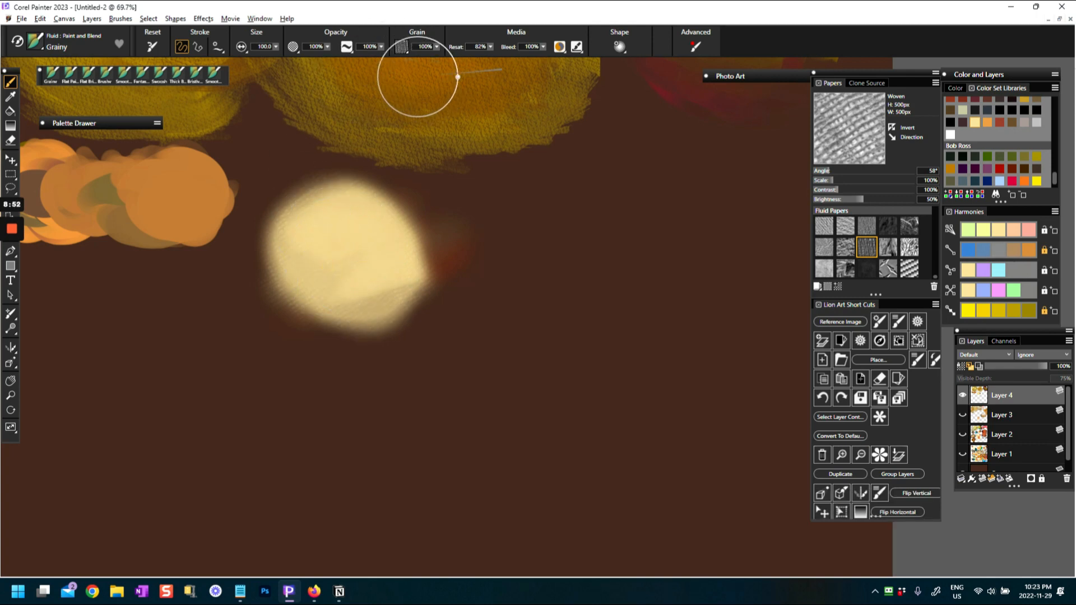
Set the media Reset to 0% and blend the cream patch's right side into the brown background, leaving a crescent
{"action": "left_click", "coordinate": [490, 47]}
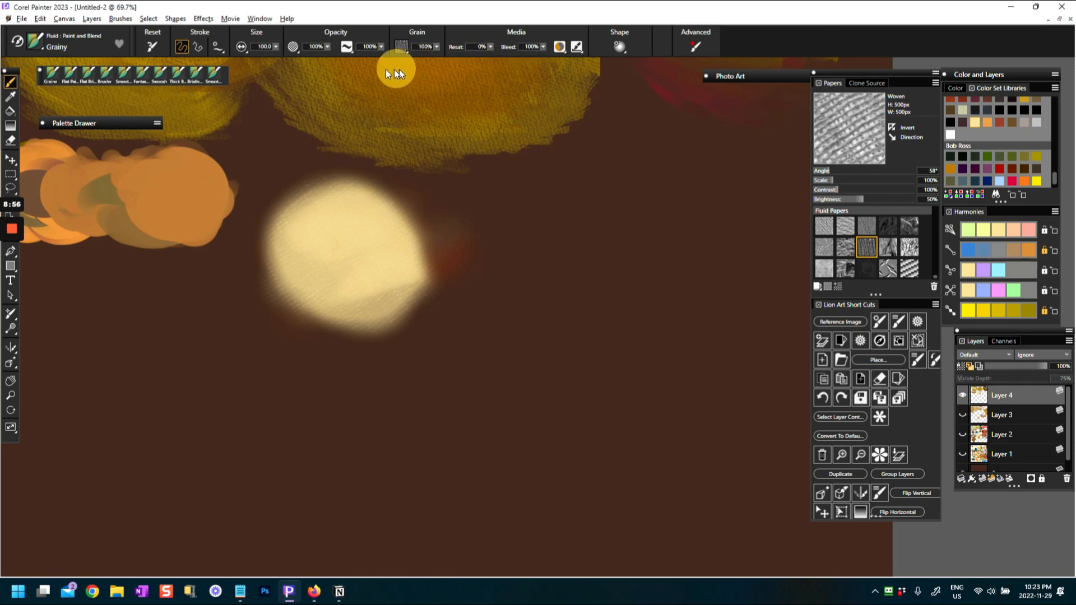
{"action": "mouse_move", "coordinate": [357, 215]}
{"action": "left_mouse_down"}
{"action": "mouse_move", "coordinate": [380, 209]}
{"action": "mouse_move", "coordinate": [369, 226]}
{"action": "mouse_move", "coordinate": [379, 211]}
{"action": "mouse_move", "coordinate": [394, 227]}
{"action": "mouse_move", "coordinate": [370, 231]}
{"action": "mouse_move", "coordinate": [386, 210]}
{"action": "mouse_move", "coordinate": [405, 232]}
{"action": "mouse_move", "coordinate": [373, 208]}
{"action": "mouse_move", "coordinate": [363, 220]}
{"action": "mouse_move", "coordinate": [378, 199]}
{"action": "mouse_move", "coordinate": [410, 266]}
{"action": "left_mouse_up"}
{"action": "mouse_move", "coordinate": [387, 208]}
{"action": "left_mouse_down"}
{"action": "mouse_move", "coordinate": [370, 245]}
{"action": "mouse_move", "coordinate": [368, 194]}
{"action": "mouse_move", "coordinate": [399, 223]}
{"action": "mouse_move", "coordinate": [412, 257]}
{"action": "mouse_move", "coordinate": [387, 218]}
{"action": "mouse_move", "coordinate": [400, 262]}
{"action": "left_mouse_up"}
{"action": "mouse_move", "coordinate": [388, 214]}
{"action": "left_mouse_down"}
{"action": "mouse_move", "coordinate": [397, 260]}
{"action": "mouse_move", "coordinate": [415, 247]}
{"action": "mouse_move", "coordinate": [389, 224]}
{"action": "mouse_move", "coordinate": [410, 250]}
{"action": "mouse_move", "coordinate": [421, 235]}
{"action": "mouse_move", "coordinate": [448, 275]}
{"action": "left_mouse_up"}
{"action": "left_click_drag", "start_coordinate": [336, 329], "coordinate": [387, 327]}
{"action": "mouse_move", "coordinate": [360, 334]}
{"action": "left_mouse_down"}
{"action": "mouse_move", "coordinate": [431, 298]}
{"action": "mouse_move", "coordinate": [417, 311]}
{"action": "left_mouse_up"}
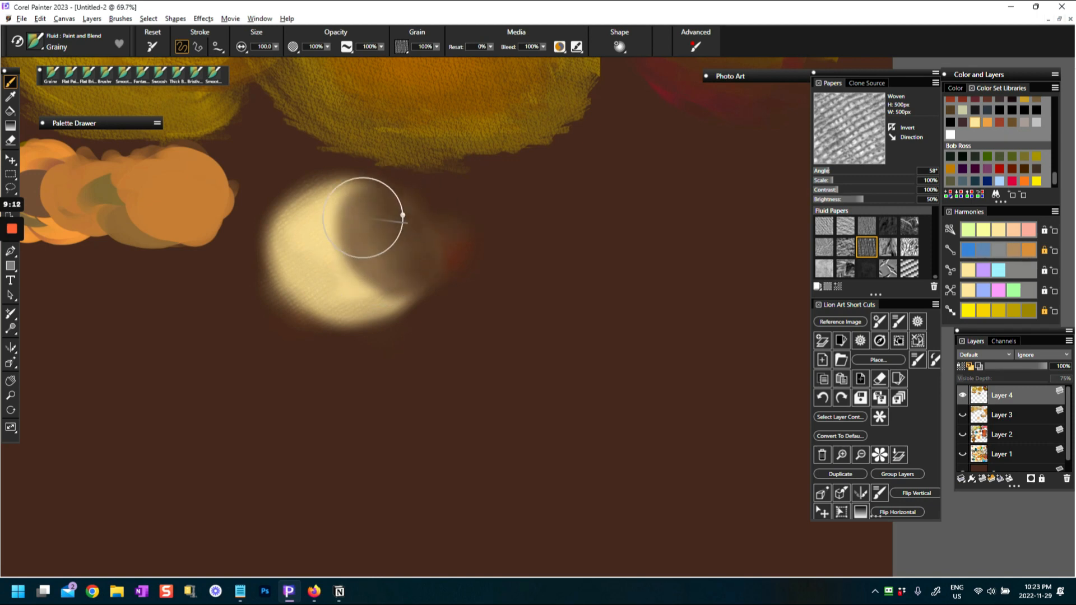
Smooth the dark blended area beside the cream crescent and soften the patch's outer edges
{"action": "mouse_move", "coordinate": [387, 232]}
{"action": "left_mouse_down"}
{"action": "mouse_move", "coordinate": [410, 270]}
{"action": "mouse_move", "coordinate": [429, 257]}
{"action": "left_mouse_up"}
{"action": "left_click_drag", "start_coordinate": [373, 237], "coordinate": [376, 251]}
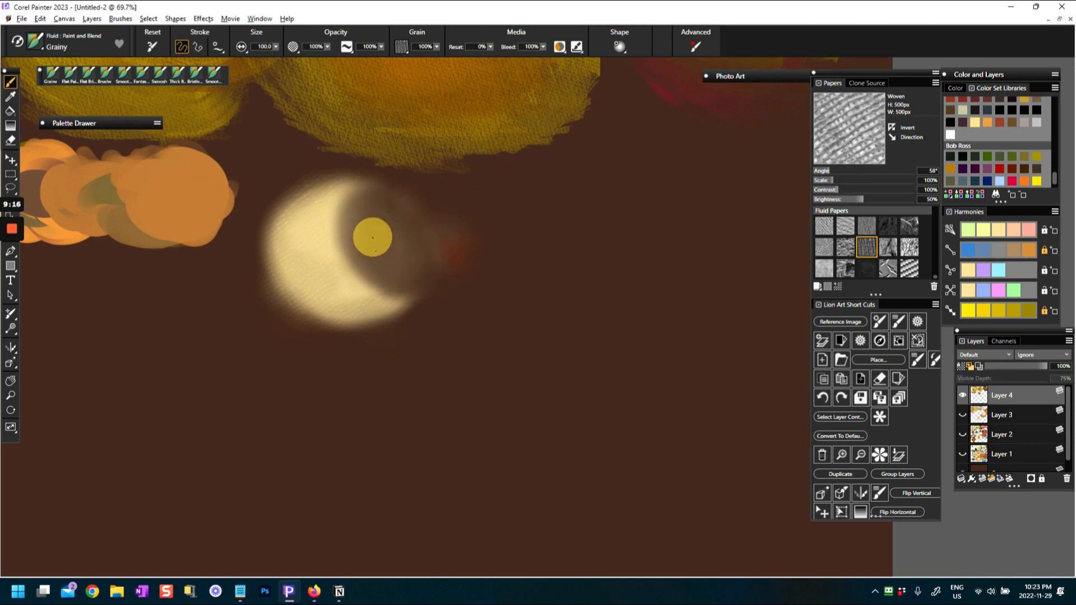
{"action": "mouse_move", "coordinate": [267, 245]}
{"action": "left_mouse_down"}
{"action": "mouse_move", "coordinate": [267, 288]}
{"action": "mouse_move", "coordinate": [312, 360]}
{"action": "left_mouse_up"}
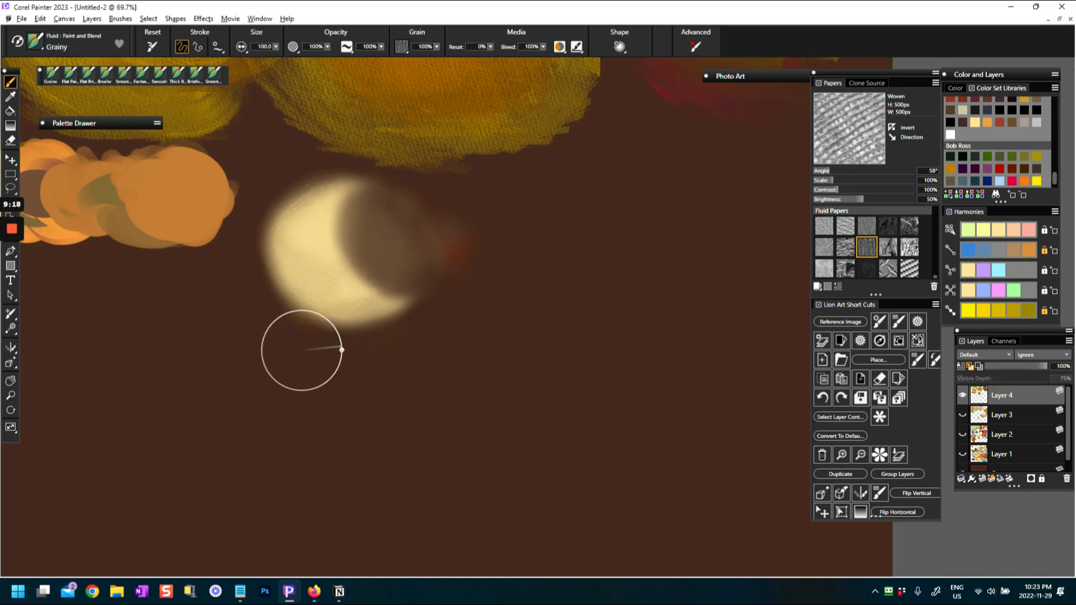
{"action": "mouse_move", "coordinate": [409, 227]}
{"action": "left_mouse_down"}
{"action": "mouse_move", "coordinate": [391, 245]}
{"action": "mouse_move", "coordinate": [416, 263]}
{"action": "mouse_move", "coordinate": [402, 260]}
{"action": "mouse_move", "coordinate": [391, 213]}
{"action": "left_mouse_up"}
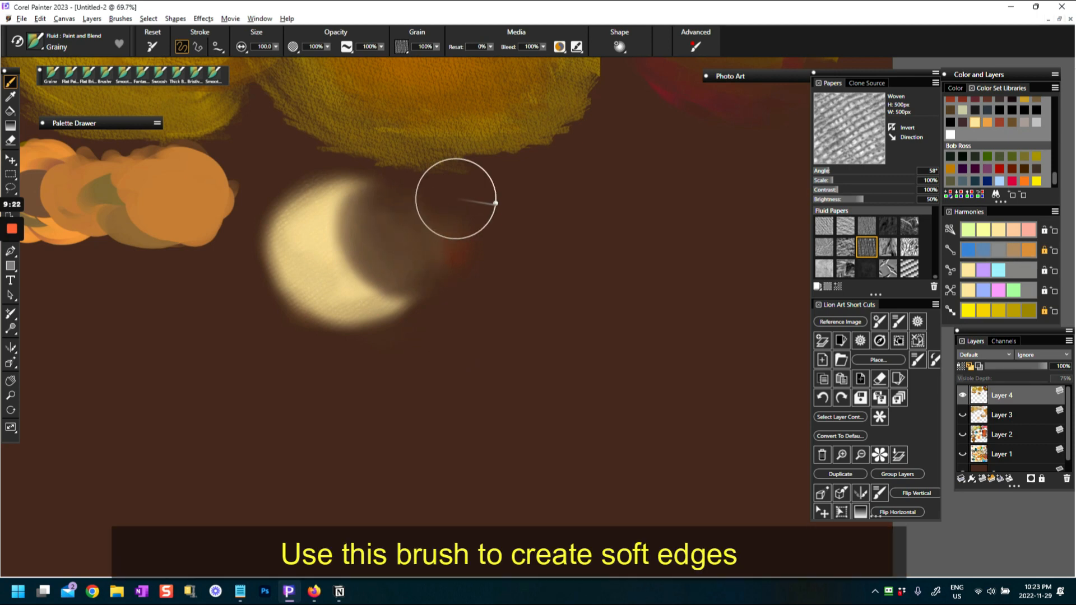
{"action": "scroll", "coordinate": [513, 205], "scroll_direction": "down", "scroll_amount": 6}
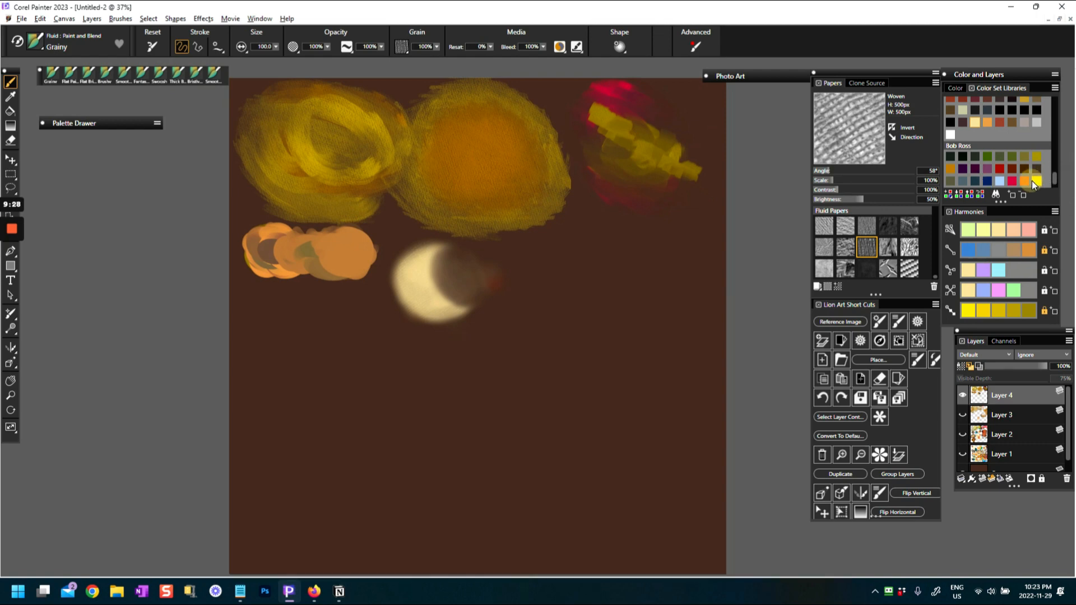
Pick bright yellow from the Bob Ross set, set Reset to 80%, and paint a round soft patch right of the cream crescent
{"action": "left_click", "coordinate": [1034, 181]}
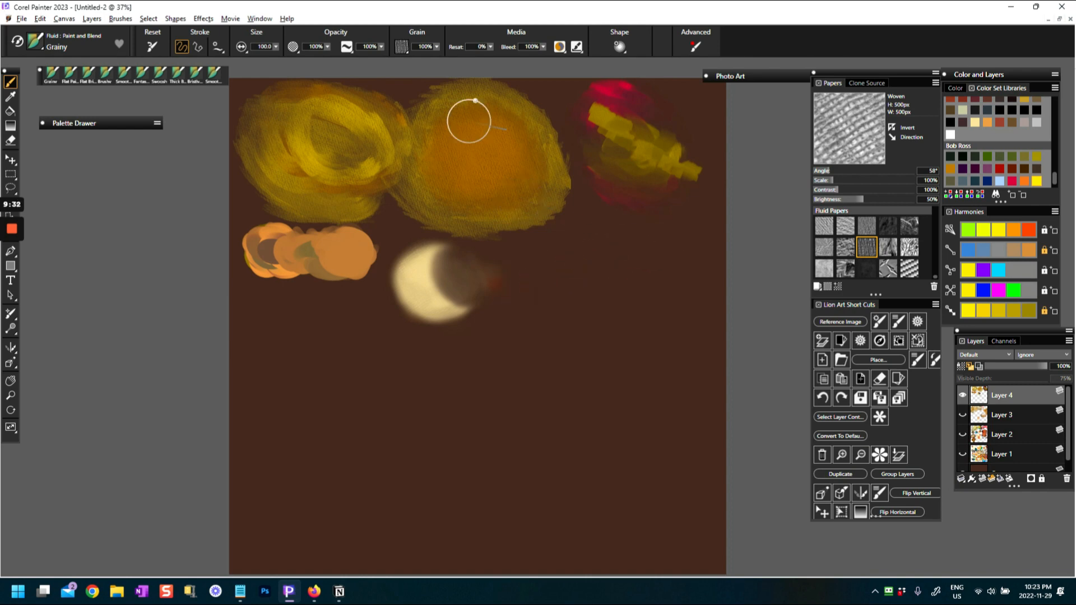
{"action": "left_click_drag", "start_coordinate": [488, 46], "coordinate": [579, 62]}
{"action": "mouse_move", "coordinate": [537, 269]}
{"action": "left_mouse_down"}
{"action": "mouse_move", "coordinate": [533, 278]}
{"action": "mouse_move", "coordinate": [550, 283]}
{"action": "mouse_move", "coordinate": [529, 280]}
{"action": "mouse_move", "coordinate": [566, 280]}
{"action": "mouse_move", "coordinate": [560, 302]}
{"action": "mouse_move", "coordinate": [538, 258]}
{"action": "mouse_move", "coordinate": [544, 301]}
{"action": "mouse_move", "coordinate": [566, 291]}
{"action": "mouse_move", "coordinate": [526, 259]}
{"action": "mouse_move", "coordinate": [571, 252]}
{"action": "mouse_move", "coordinate": [556, 262]}
{"action": "left_mouse_up"}
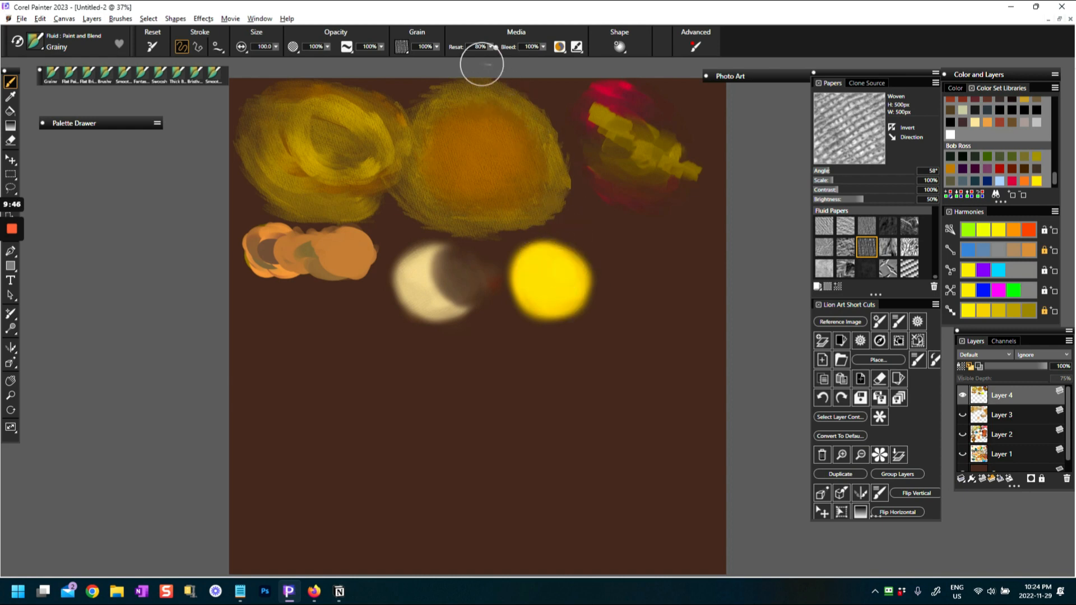
Set Reset to 0% and blend the yellow patch's right side into the background to form a crescent
{"action": "left_click", "coordinate": [489, 49]}
{"action": "left_click", "coordinate": [485, 57]}
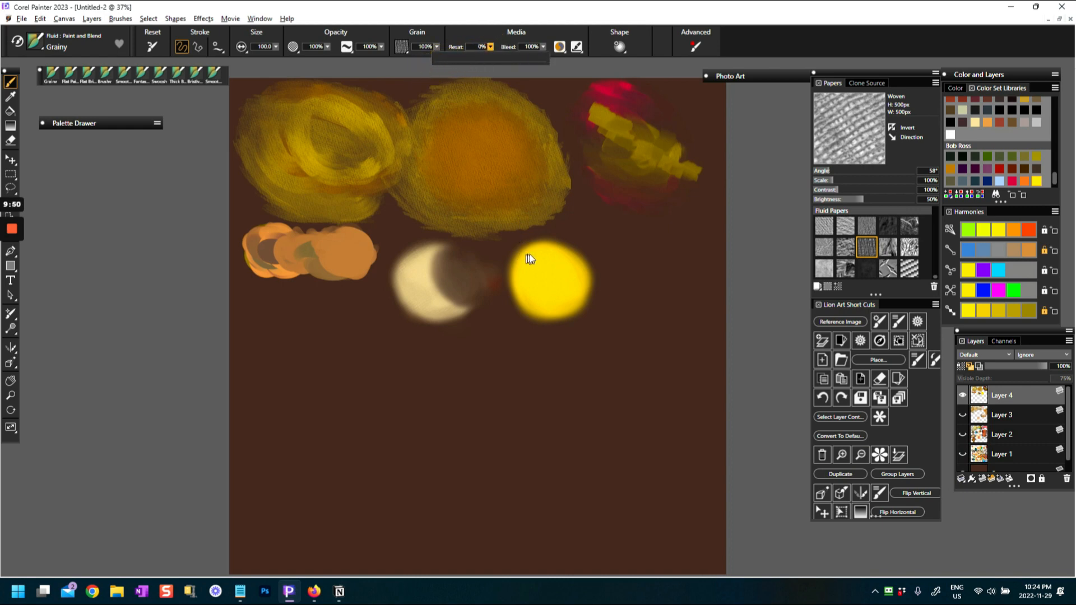
{"action": "mouse_move", "coordinate": [588, 250]}
{"action": "left_mouse_down"}
{"action": "mouse_move", "coordinate": [565, 275]}
{"action": "mouse_move", "coordinate": [567, 247]}
{"action": "mouse_move", "coordinate": [571, 279]}
{"action": "mouse_move", "coordinate": [567, 250]}
{"action": "mouse_move", "coordinate": [569, 269]}
{"action": "mouse_move", "coordinate": [584, 261]}
{"action": "mouse_move", "coordinate": [565, 261]}
{"action": "mouse_move", "coordinate": [577, 283]}
{"action": "mouse_move", "coordinate": [603, 257]}
{"action": "mouse_move", "coordinate": [574, 252]}
{"action": "mouse_move", "coordinate": [569, 278]}
{"action": "mouse_move", "coordinate": [560, 264]}
{"action": "mouse_move", "coordinate": [563, 274]}
{"action": "mouse_move", "coordinate": [586, 257]}
{"action": "mouse_move", "coordinate": [571, 276]}
{"action": "mouse_move", "coordinate": [586, 271]}
{"action": "mouse_move", "coordinate": [565, 263]}
{"action": "mouse_move", "coordinate": [575, 270]}
{"action": "left_mouse_up"}
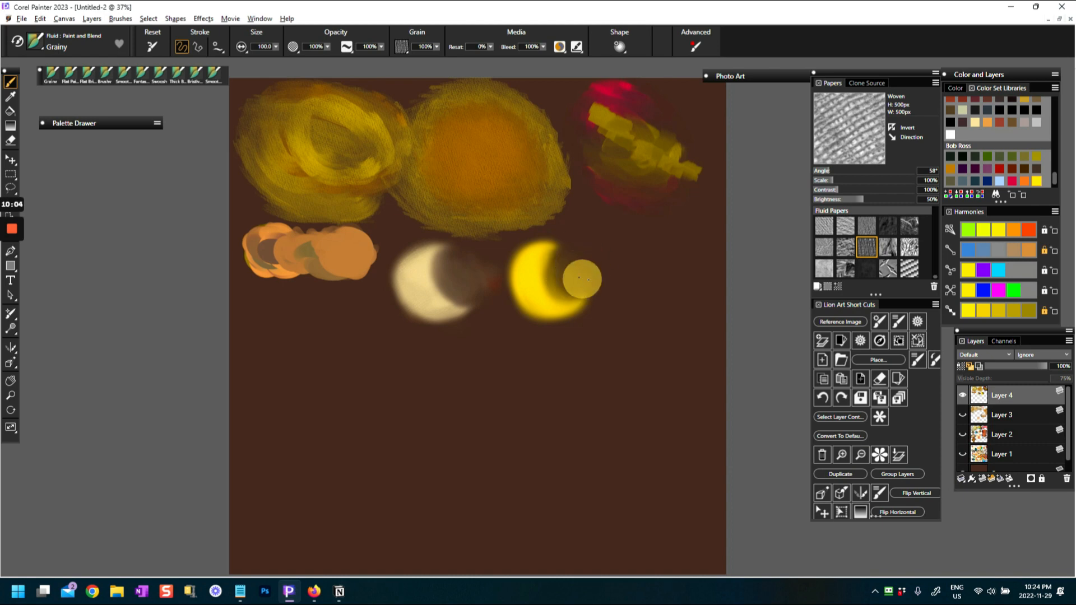
Fade the large orange swatch's lower-right edge and the red swatch's lower part into the background
{"action": "mouse_move", "coordinate": [557, 192]}
{"action": "left_mouse_down"}
{"action": "mouse_move", "coordinate": [536, 212]}
{"action": "mouse_move", "coordinate": [530, 199]}
{"action": "mouse_move", "coordinate": [546, 178]}
{"action": "mouse_move", "coordinate": [548, 192]}
{"action": "mouse_move", "coordinate": [533, 190]}
{"action": "mouse_move", "coordinate": [562, 201]}
{"action": "mouse_move", "coordinate": [547, 180]}
{"action": "mouse_move", "coordinate": [543, 214]}
{"action": "left_mouse_up"}
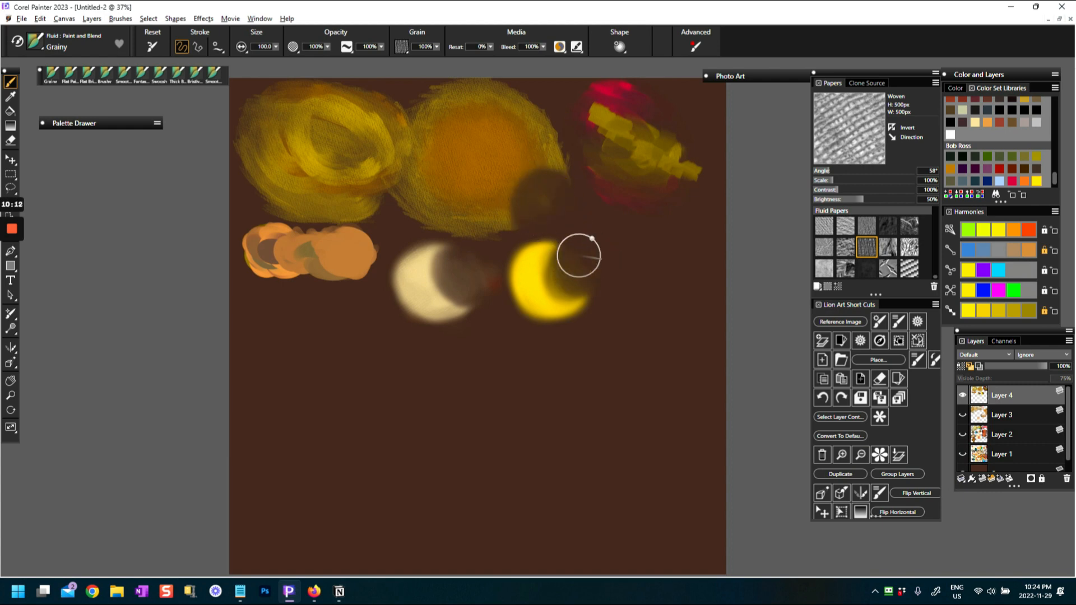
{"action": "mouse_move", "coordinate": [638, 165]}
{"action": "left_mouse_down"}
{"action": "mouse_move", "coordinate": [614, 163]}
{"action": "mouse_move", "coordinate": [633, 180]}
{"action": "mouse_move", "coordinate": [624, 181]}
{"action": "left_mouse_up"}
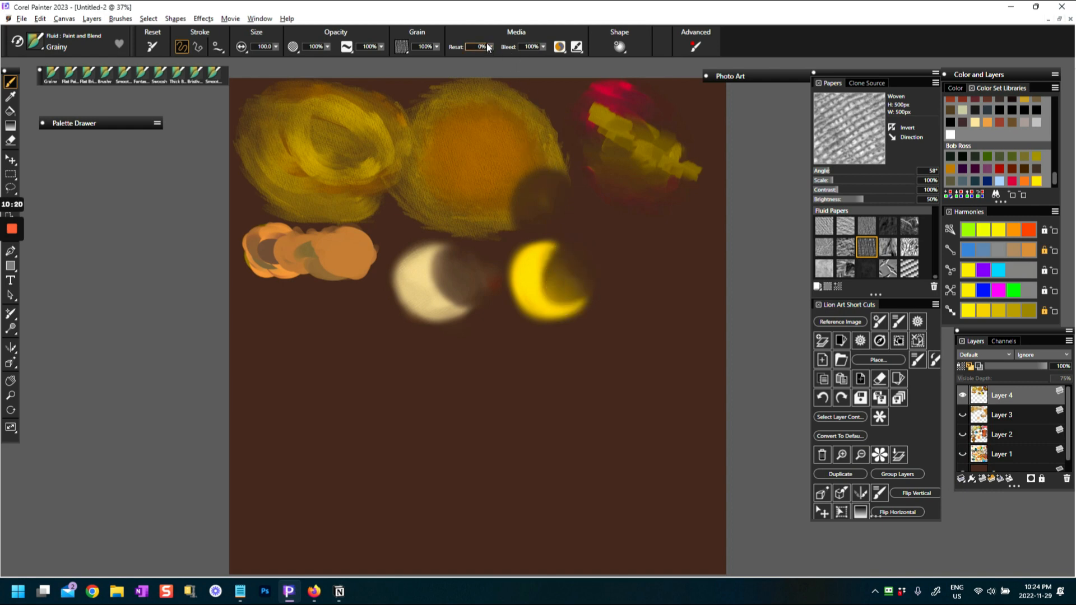
Blend the yellow crescent's inner edge into the dark area for a gradual transition
{"action": "left_click", "coordinate": [560, 277]}
{"action": "mouse_move", "coordinate": [553, 291]}
{"action": "left_mouse_down"}
{"action": "mouse_move", "coordinate": [555, 261]}
{"action": "mouse_move", "coordinate": [551, 299]}
{"action": "mouse_move", "coordinate": [536, 276]}
{"action": "mouse_move", "coordinate": [544, 297]}
{"action": "mouse_move", "coordinate": [582, 299]}
{"action": "mouse_move", "coordinate": [591, 279]}
{"action": "left_mouse_up"}
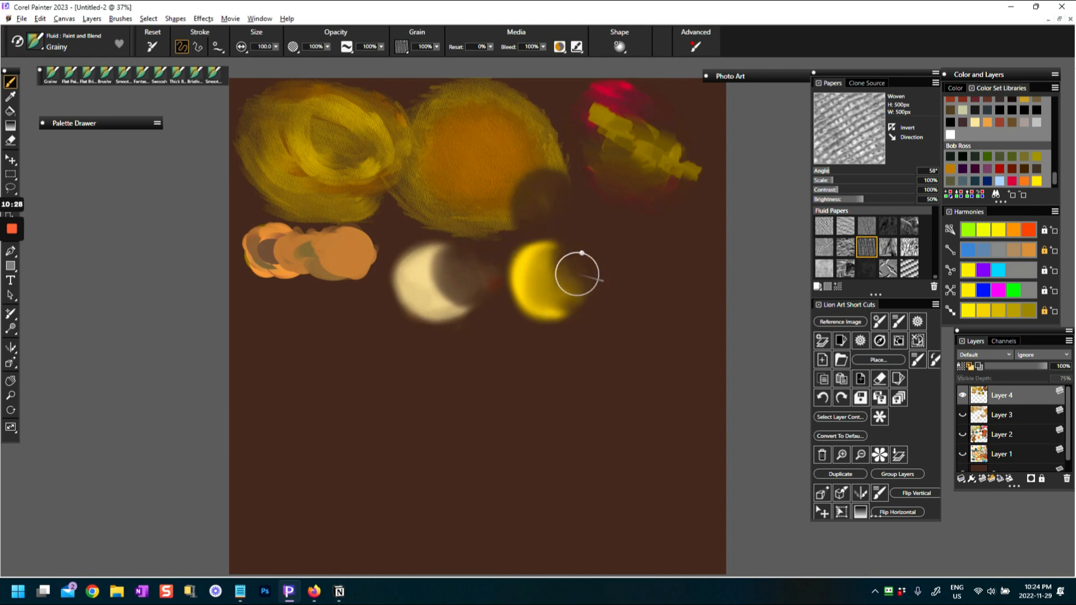
{"action": "mouse_move", "coordinate": [546, 284]}
{"action": "left_mouse_down"}
{"action": "mouse_move", "coordinate": [521, 283]}
{"action": "mouse_move", "coordinate": [518, 323]}
{"action": "left_mouse_up"}
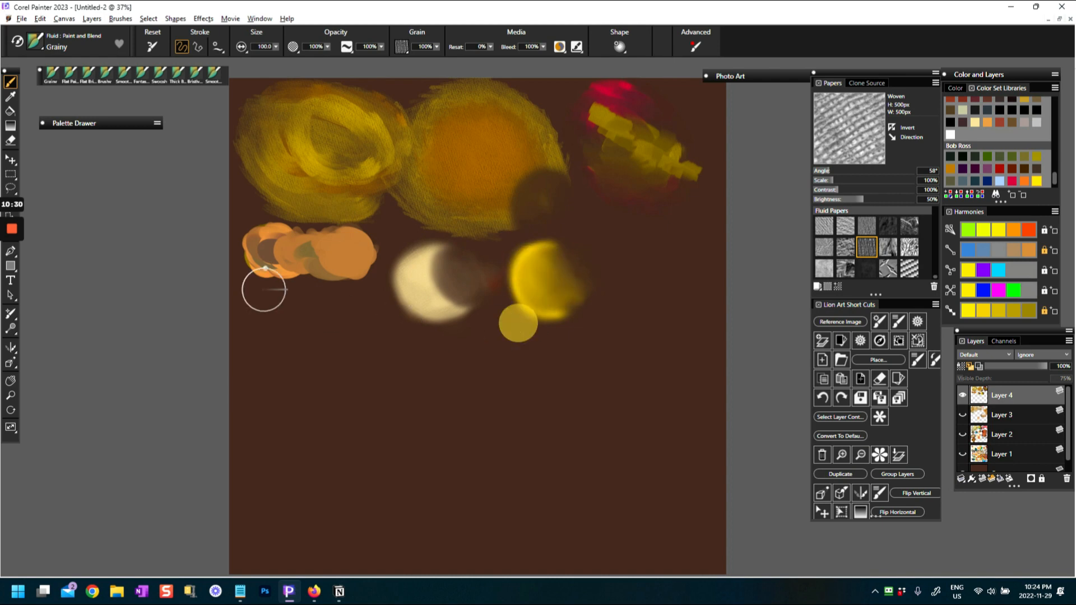
Choose the Soft Blender variant and paint soft yellow over the right end of the light orange swatch
{"action": "left_click", "coordinate": [58, 37]}
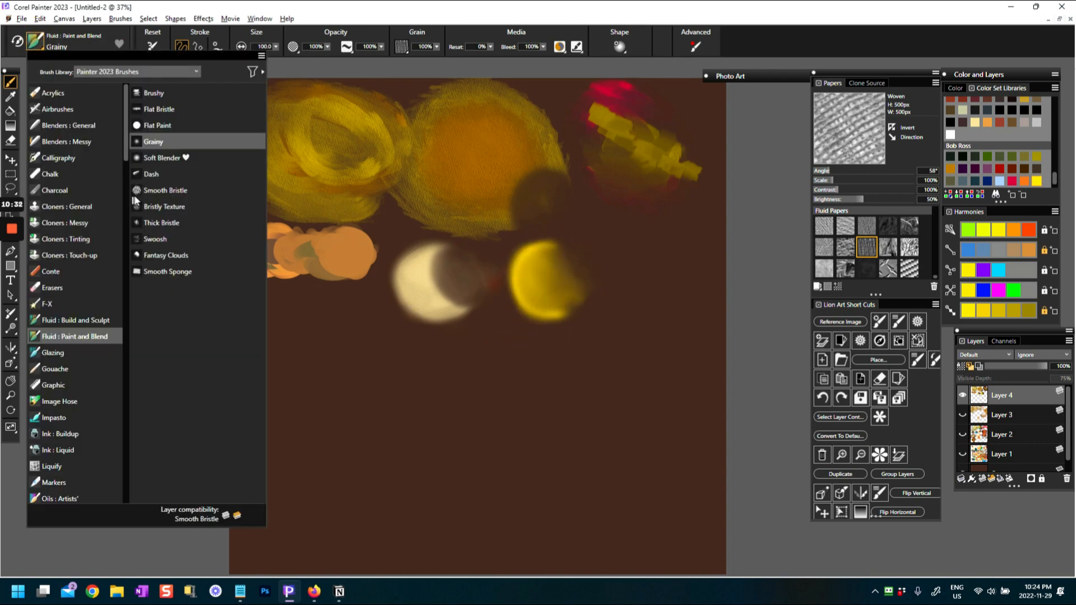
{"action": "left_click", "coordinate": [153, 158]}
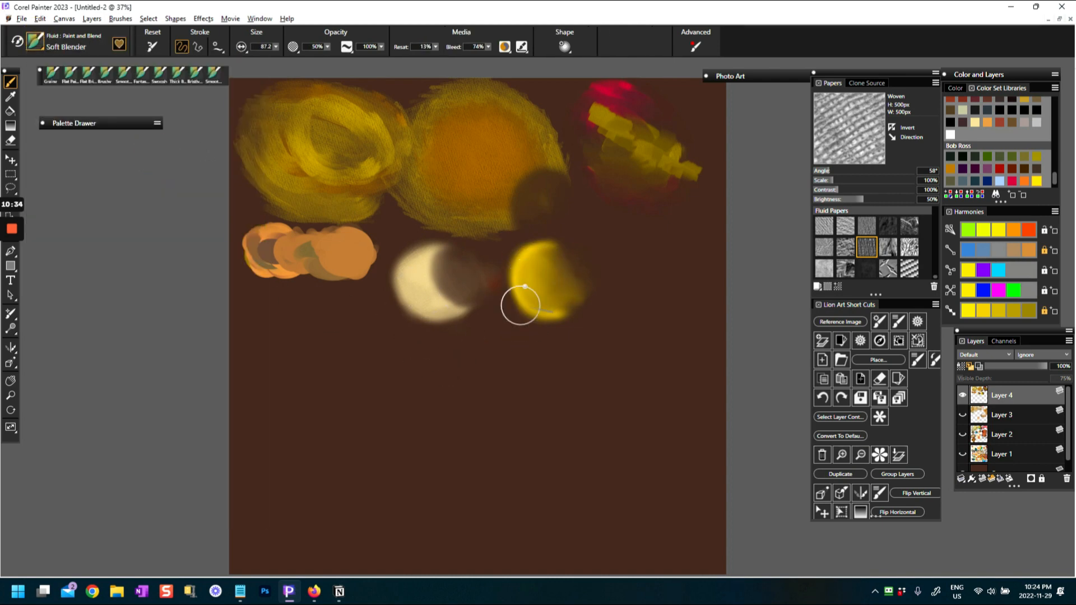
{"action": "mouse_move", "coordinate": [332, 257]}
{"action": "left_mouse_down"}
{"action": "mouse_move", "coordinate": [336, 244]}
{"action": "mouse_move", "coordinate": [319, 252]}
{"action": "mouse_move", "coordinate": [352, 263]}
{"action": "left_mouse_up"}
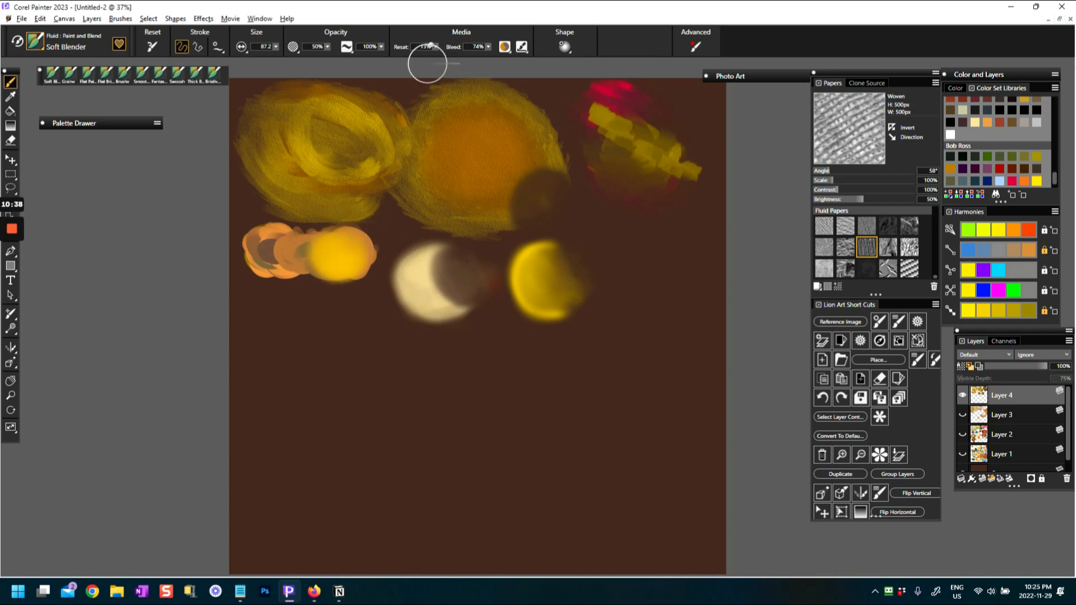
Restore the Soft Blender's defaults, set its media Reset to 0%, and blend the light orange and yellow areas together
{"action": "left_click", "coordinate": [152, 46]}
{"action": "mouse_move", "coordinate": [282, 235]}
{"action": "left_mouse_down"}
{"action": "mouse_move", "coordinate": [294, 265]}
{"action": "mouse_move", "coordinate": [327, 260]}
{"action": "mouse_move", "coordinate": [317, 243]}
{"action": "mouse_move", "coordinate": [326, 263]}
{"action": "mouse_move", "coordinate": [305, 247]}
{"action": "mouse_move", "coordinate": [266, 254]}
{"action": "mouse_move", "coordinate": [279, 265]}
{"action": "mouse_move", "coordinate": [262, 257]}
{"action": "mouse_move", "coordinate": [264, 230]}
{"action": "mouse_move", "coordinate": [285, 246]}
{"action": "mouse_move", "coordinate": [285, 271]}
{"action": "mouse_move", "coordinate": [288, 229]}
{"action": "mouse_move", "coordinate": [303, 230]}
{"action": "mouse_move", "coordinate": [256, 244]}
{"action": "left_mouse_up"}
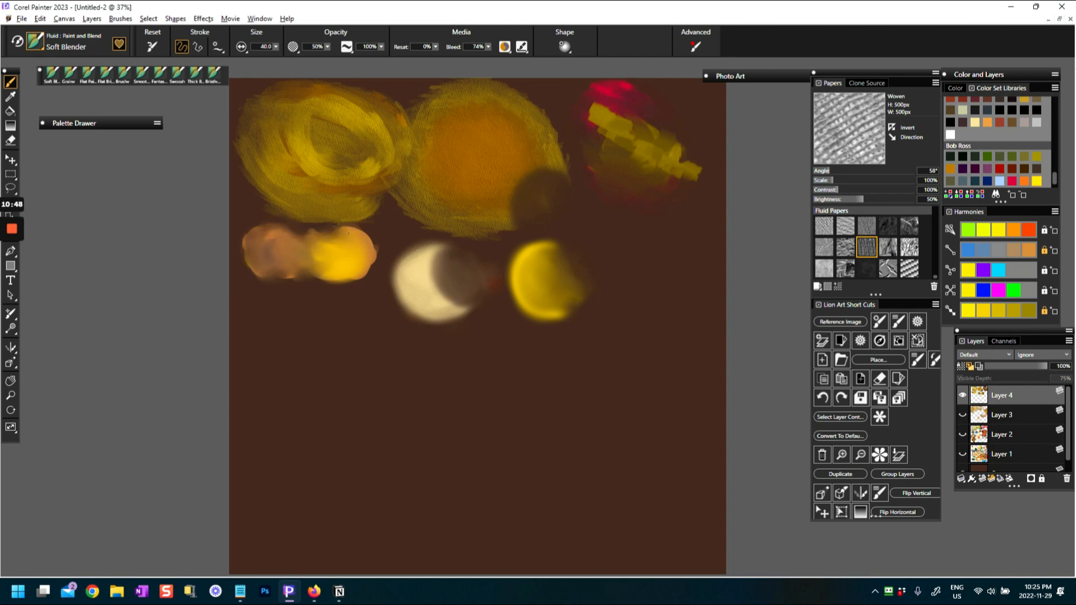
{"action": "left_click_drag", "start_coordinate": [331, 247], "coordinate": [338, 251]}
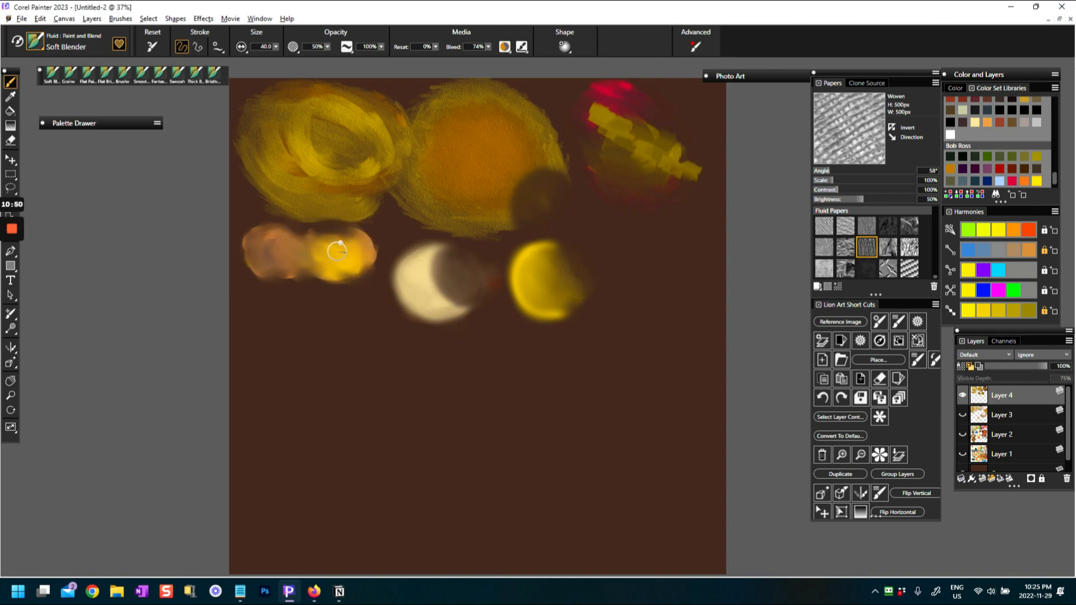
{"action": "mouse_move", "coordinate": [316, 253]}
{"action": "left_mouse_down"}
{"action": "mouse_move", "coordinate": [343, 270]}
{"action": "mouse_move", "coordinate": [320, 239]}
{"action": "mouse_move", "coordinate": [329, 259]}
{"action": "left_mouse_up"}
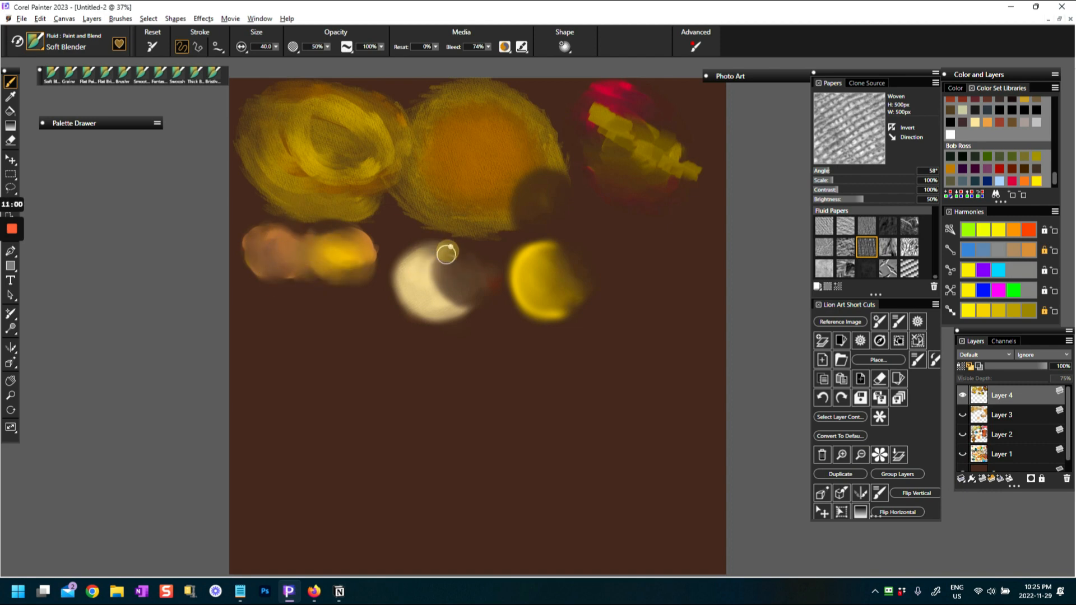
Blend the cream crescent into its shadow as a soft rounded form and smooth the yellow crescent the same way
{"action": "mouse_move", "coordinate": [423, 277]}
{"action": "left_mouse_down"}
{"action": "mouse_move", "coordinate": [473, 313]}
{"action": "mouse_move", "coordinate": [471, 288]}
{"action": "mouse_move", "coordinate": [451, 309]}
{"action": "mouse_move", "coordinate": [433, 263]}
{"action": "left_mouse_up"}
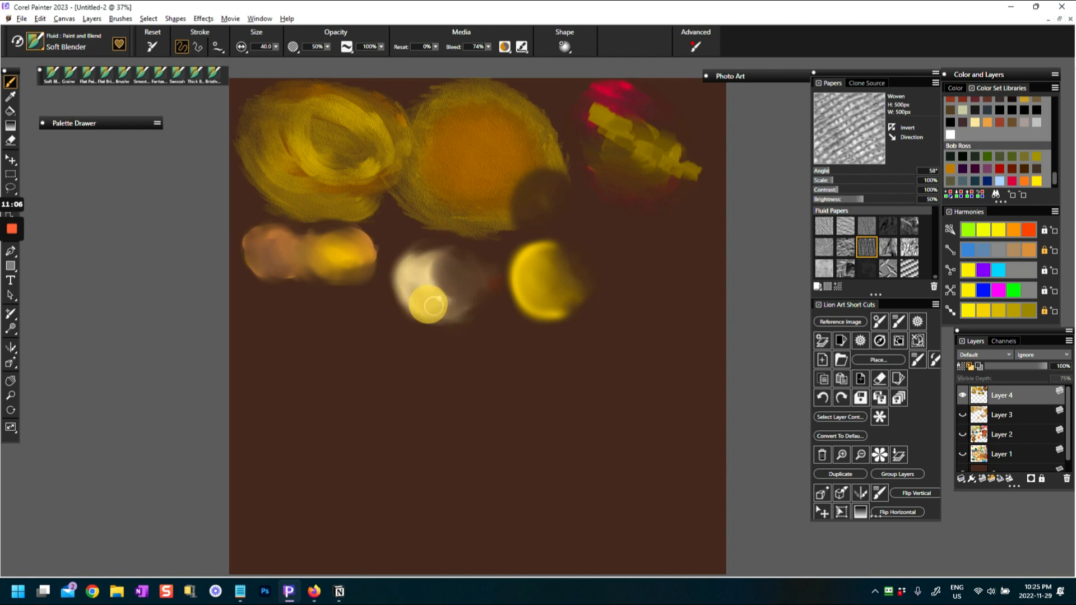
{"action": "left_click_drag", "start_coordinate": [453, 308], "coordinate": [437, 248]}
{"action": "left_click_drag", "start_coordinate": [447, 306], "coordinate": [450, 269]}
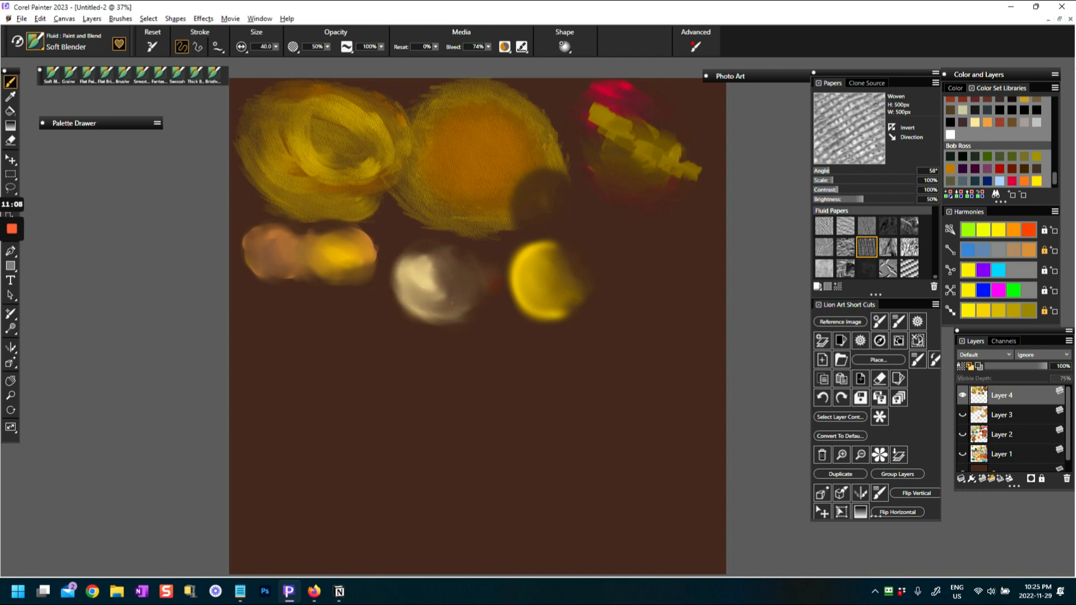
{"action": "mouse_move", "coordinate": [451, 315]}
{"action": "left_mouse_down"}
{"action": "mouse_move", "coordinate": [408, 276]}
{"action": "mouse_move", "coordinate": [387, 281]}
{"action": "mouse_move", "coordinate": [397, 271]}
{"action": "left_mouse_up"}
{"action": "left_click_drag", "start_coordinate": [415, 316], "coordinate": [448, 305]}
{"action": "mouse_move", "coordinate": [534, 273]}
{"action": "left_mouse_down"}
{"action": "mouse_move", "coordinate": [570, 281]}
{"action": "mouse_move", "coordinate": [527, 289]}
{"action": "mouse_move", "coordinate": [543, 259]}
{"action": "mouse_move", "coordinate": [526, 258]}
{"action": "mouse_move", "coordinate": [530, 325]}
{"action": "left_mouse_up"}
Enlarge the Soft Blender to 146.2 and smooth the light orange swatch and the large orange swatch's lower-right edge
{"action": "left_click_drag", "start_coordinate": [314, 241], "coordinate": [347, 267]}
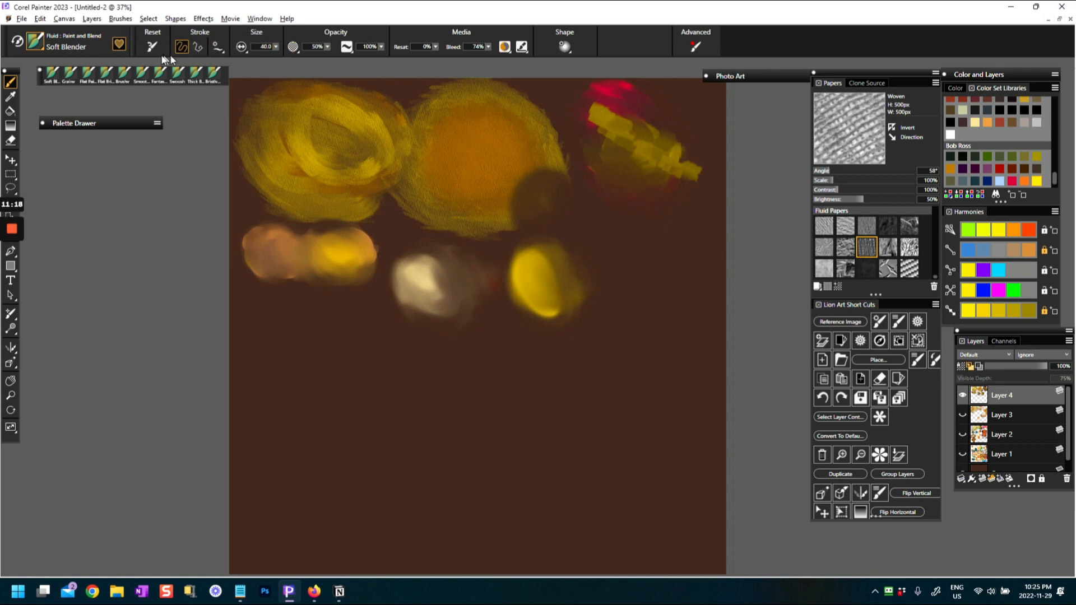
{"action": "left_click_drag", "start_coordinate": [395, 311], "coordinate": [405, 337], "text": "ctrl+alt"}
{"action": "mouse_move", "coordinate": [344, 247]}
{"action": "left_mouse_down"}
{"action": "mouse_move", "coordinate": [344, 256]}
{"action": "mouse_move", "coordinate": [344, 245]}
{"action": "mouse_move", "coordinate": [302, 239]}
{"action": "mouse_move", "coordinate": [336, 247]}
{"action": "mouse_move", "coordinate": [316, 266]}
{"action": "mouse_move", "coordinate": [350, 264]}
{"action": "mouse_move", "coordinate": [324, 240]}
{"action": "mouse_move", "coordinate": [326, 272]}
{"action": "mouse_move", "coordinate": [355, 264]}
{"action": "left_mouse_up"}
{"action": "mouse_move", "coordinate": [541, 171]}
{"action": "left_mouse_down"}
{"action": "mouse_move", "coordinate": [524, 184]}
{"action": "mouse_move", "coordinate": [516, 219]}
{"action": "mouse_move", "coordinate": [556, 188]}
{"action": "left_mouse_up"}
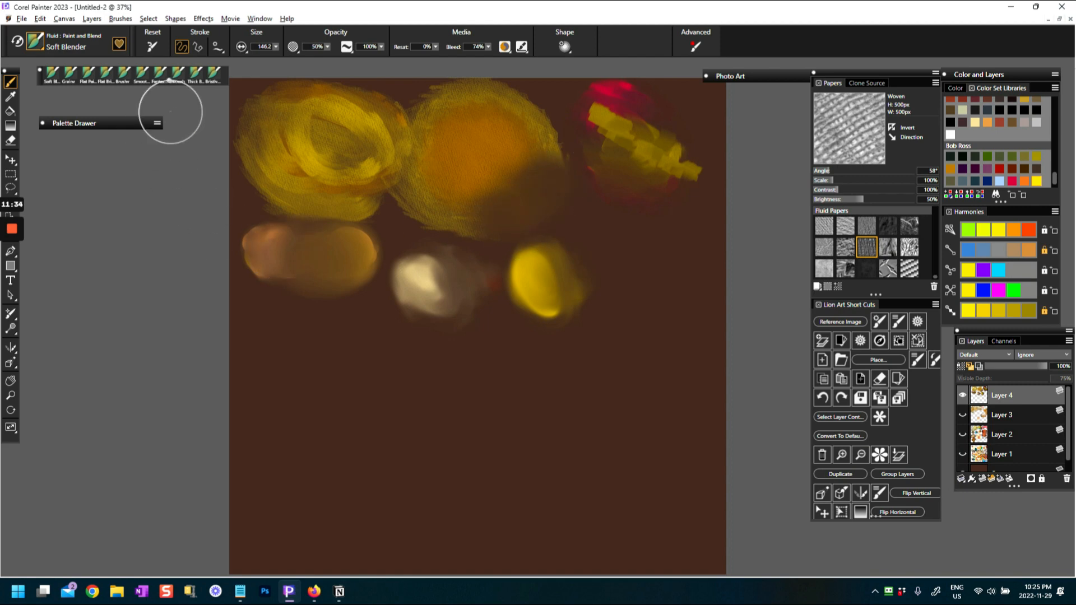
Switch to the Dash variant with a red from the Artists Oils colors, try a stroke, and reset the variant to its defaults
{"action": "left_click", "coordinate": [35, 42]}
{"action": "left_click", "coordinate": [151, 175]}
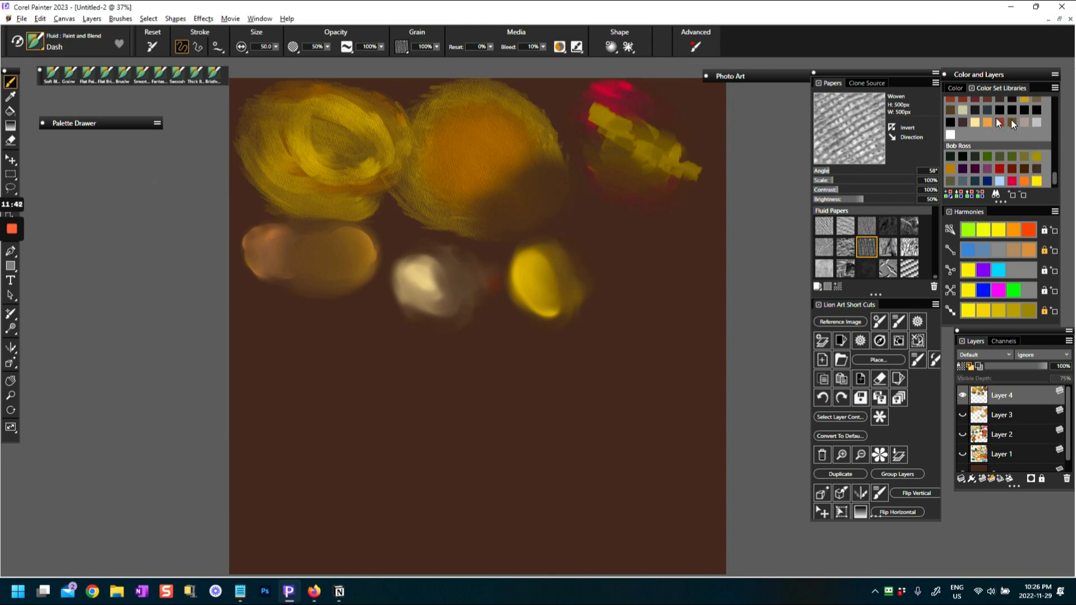
{"action": "left_click_drag", "start_coordinate": [1056, 182], "coordinate": [1056, 157]}
{"action": "left_click", "coordinate": [986, 156]}
{"action": "mouse_move", "coordinate": [588, 250]}
{"action": "left_mouse_down"}
{"action": "mouse_move", "coordinate": [598, 254]}
{"action": "mouse_move", "coordinate": [600, 238]}
{"action": "left_mouse_up"}
{"action": "left_click", "coordinate": [152, 45]}
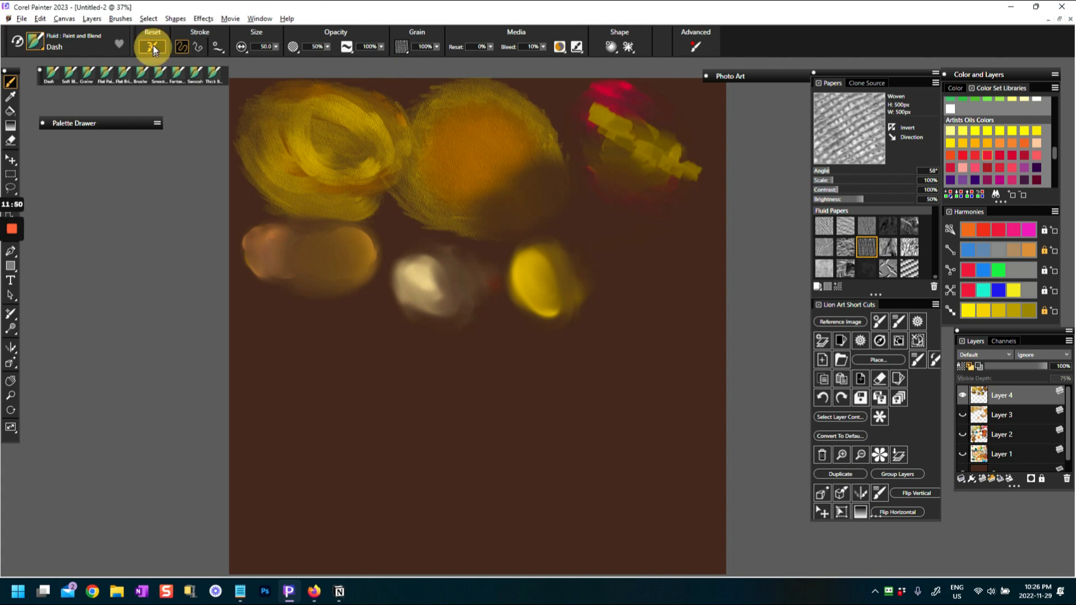
Paint a red zigzag swatch beside the yellow form with the Dash brush and cover its upper half with light pink strokes
{"action": "mouse_move", "coordinate": [618, 246]}
{"action": "left_mouse_down"}
{"action": "mouse_move", "coordinate": [615, 254]}
{"action": "mouse_move", "coordinate": [595, 264]}
{"action": "mouse_move", "coordinate": [649, 251]}
{"action": "mouse_move", "coordinate": [599, 270]}
{"action": "mouse_move", "coordinate": [637, 260]}
{"action": "mouse_move", "coordinate": [602, 255]}
{"action": "mouse_move", "coordinate": [598, 271]}
{"action": "mouse_move", "coordinate": [650, 269]}
{"action": "mouse_move", "coordinate": [602, 275]}
{"action": "mouse_move", "coordinate": [639, 279]}
{"action": "mouse_move", "coordinate": [606, 285]}
{"action": "mouse_move", "coordinate": [661, 282]}
{"action": "left_mouse_up"}
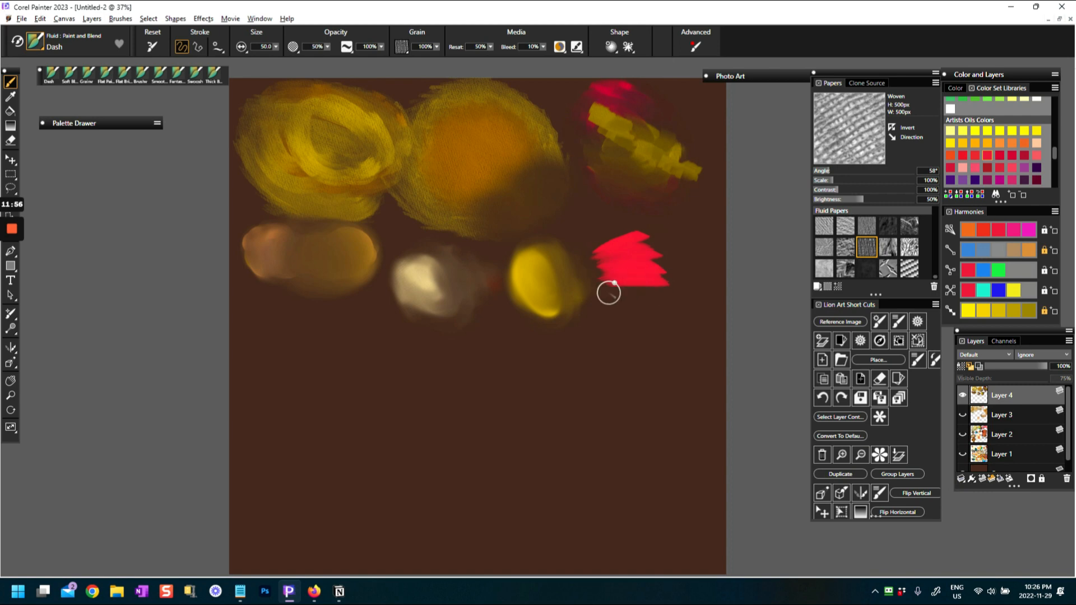
{"action": "mouse_move", "coordinate": [607, 252]}
{"action": "left_mouse_down"}
{"action": "mouse_move", "coordinate": [644, 229]}
{"action": "mouse_move", "coordinate": [583, 235]}
{"action": "mouse_move", "coordinate": [673, 253]}
{"action": "left_mouse_up"}
{"action": "left_click", "coordinate": [963, 170]}
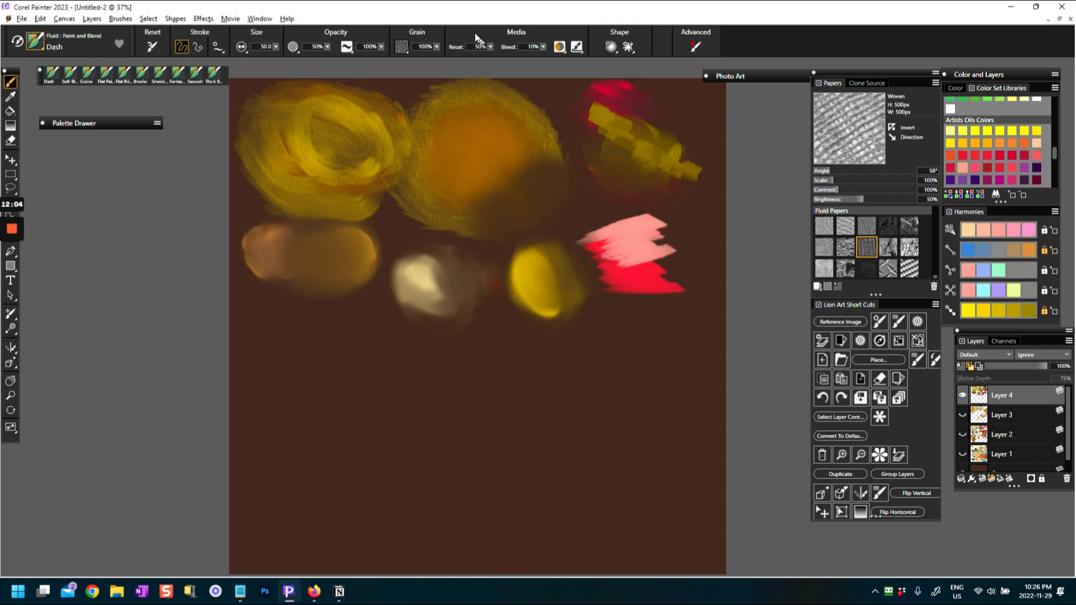
Set the Dash variant's media Reset to 0% and blend the light pink strokes into the red swatch
{"action": "left_click", "coordinate": [491, 47]}
{"action": "left_click_drag", "start_coordinate": [486, 59], "coordinate": [414, 66]}
{"action": "mouse_move", "coordinate": [599, 252]}
{"action": "left_mouse_down"}
{"action": "mouse_move", "coordinate": [660, 243]}
{"action": "mouse_move", "coordinate": [619, 261]}
{"action": "mouse_move", "coordinate": [671, 273]}
{"action": "mouse_move", "coordinate": [659, 285]}
{"action": "mouse_move", "coordinate": [624, 263]}
{"action": "mouse_move", "coordinate": [635, 251]}
{"action": "mouse_move", "coordinate": [606, 258]}
{"action": "mouse_move", "coordinate": [647, 237]}
{"action": "mouse_move", "coordinate": [615, 239]}
{"action": "left_mouse_up"}
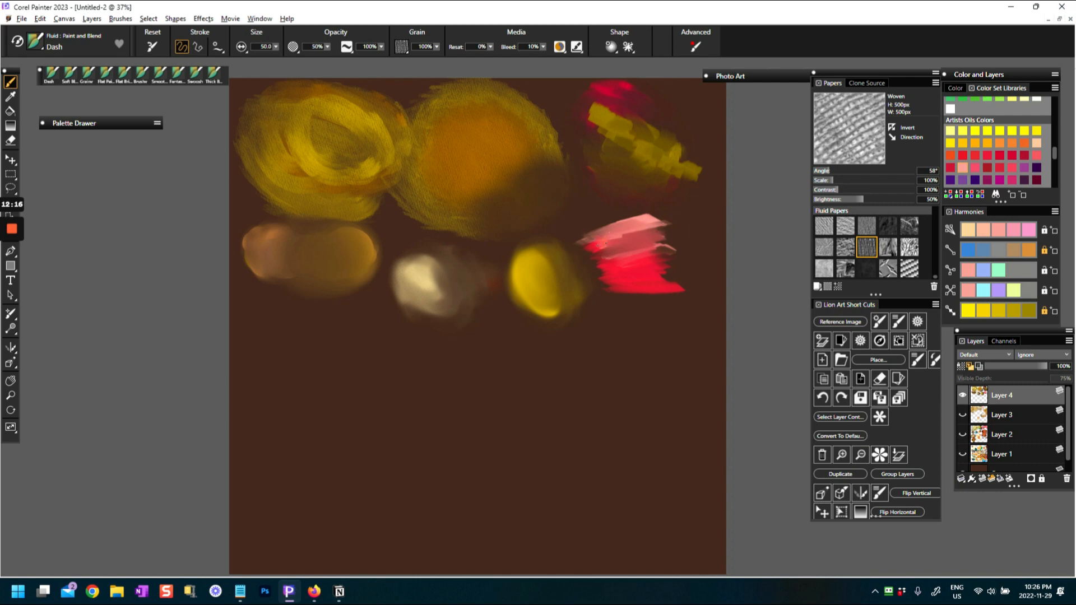
{"action": "mouse_move", "coordinate": [622, 272]}
{"action": "left_mouse_down"}
{"action": "mouse_move", "coordinate": [614, 299]}
{"action": "mouse_move", "coordinate": [664, 297]}
{"action": "mouse_move", "coordinate": [642, 298]}
{"action": "mouse_move", "coordinate": [644, 312]}
{"action": "mouse_move", "coordinate": [638, 305]}
{"action": "mouse_move", "coordinate": [658, 305]}
{"action": "mouse_move", "coordinate": [643, 290]}
{"action": "mouse_move", "coordinate": [654, 286]}
{"action": "mouse_move", "coordinate": [604, 285]}
{"action": "mouse_move", "coordinate": [666, 279]}
{"action": "mouse_move", "coordinate": [604, 279]}
{"action": "mouse_move", "coordinate": [672, 274]}
{"action": "mouse_move", "coordinate": [594, 269]}
{"action": "mouse_move", "coordinate": [664, 255]}
{"action": "mouse_move", "coordinate": [620, 253]}
{"action": "mouse_move", "coordinate": [632, 245]}
{"action": "mouse_move", "coordinate": [610, 226]}
{"action": "mouse_move", "coordinate": [655, 284]}
{"action": "left_mouse_up"}
Restore the Dash defaults and paint light pink strokes across the lower part of the red swatch
{"action": "left_click", "coordinate": [154, 47]}
{"action": "mouse_move", "coordinate": [601, 288]}
{"action": "left_mouse_down"}
{"action": "mouse_move", "coordinate": [667, 289]}
{"action": "mouse_move", "coordinate": [616, 266]}
{"action": "mouse_move", "coordinate": [691, 256]}
{"action": "left_mouse_up"}
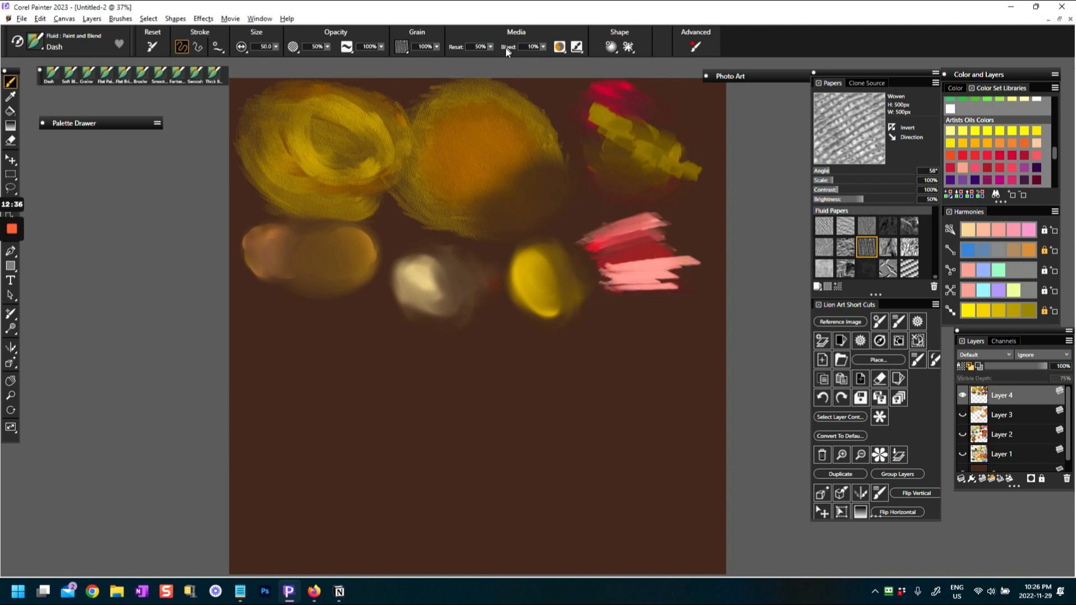
Set the media Reset to 0% and pull the lower pink strokes into the red and out over the brown background
{"action": "left_click", "coordinate": [490, 46]}
{"action": "left_click_drag", "start_coordinate": [495, 58], "coordinate": [427, 59]}
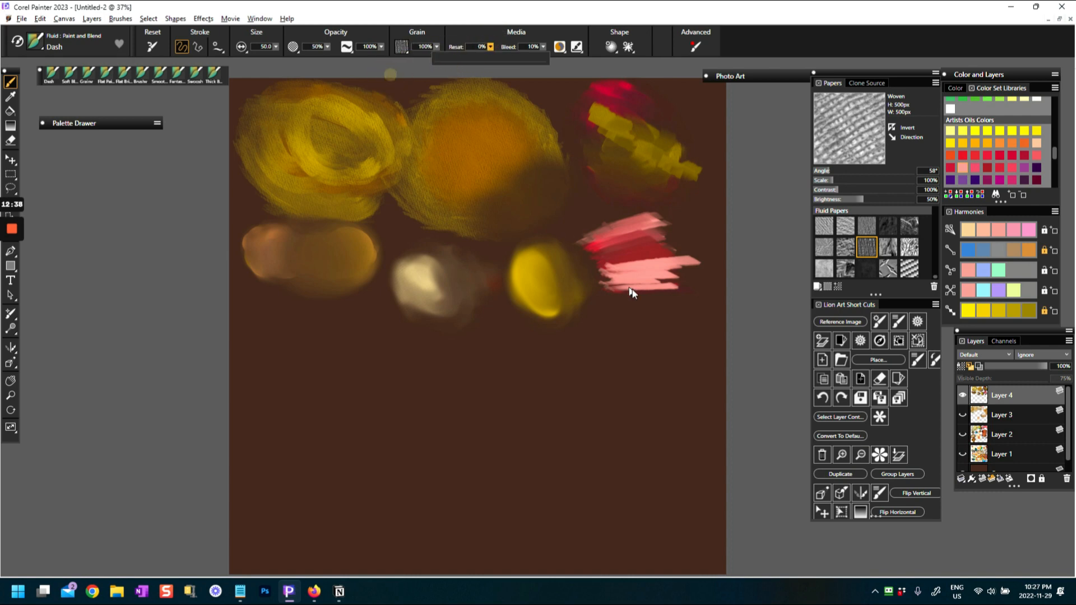
{"action": "left_click", "coordinate": [645, 263]}
{"action": "mouse_move", "coordinate": [617, 266]}
{"action": "left_mouse_down"}
{"action": "mouse_move", "coordinate": [677, 261]}
{"action": "mouse_move", "coordinate": [600, 265]}
{"action": "mouse_move", "coordinate": [667, 248]}
{"action": "mouse_move", "coordinate": [606, 240]}
{"action": "left_mouse_up"}
{"action": "mouse_move", "coordinate": [584, 278]}
{"action": "left_mouse_down"}
{"action": "mouse_move", "coordinate": [685, 280]}
{"action": "mouse_move", "coordinate": [685, 292]}
{"action": "mouse_move", "coordinate": [652, 294]}
{"action": "mouse_move", "coordinate": [599, 286]}
{"action": "mouse_move", "coordinate": [678, 297]}
{"action": "left_mouse_up"}
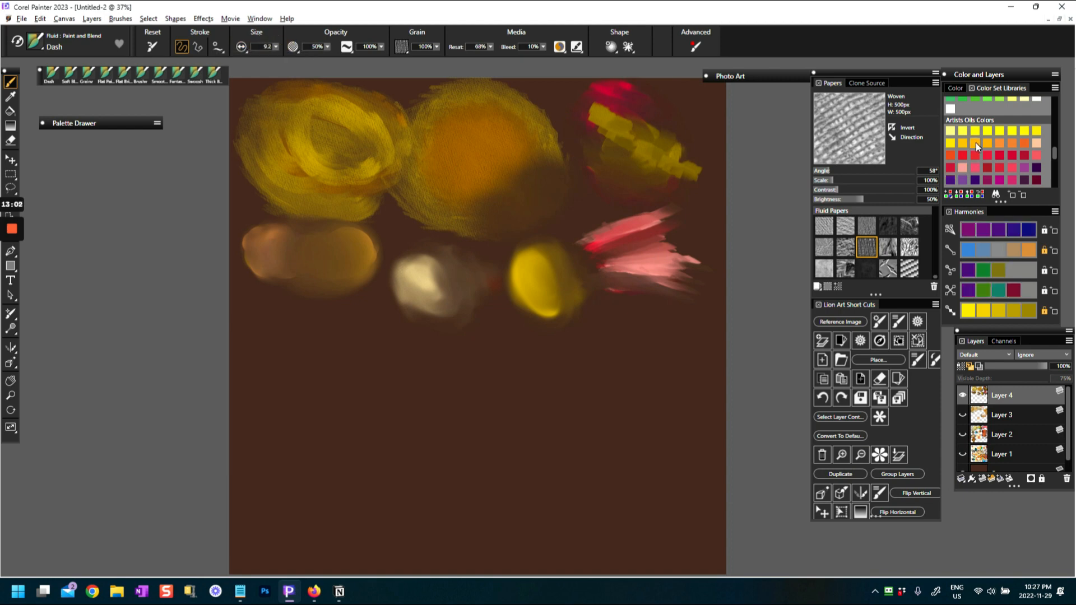
Paint thin orange and dark purple lines along the pink swatch's upper edge, using a much smaller Dash brush with a raised media Reset
{"action": "left_click", "coordinate": [976, 144]}
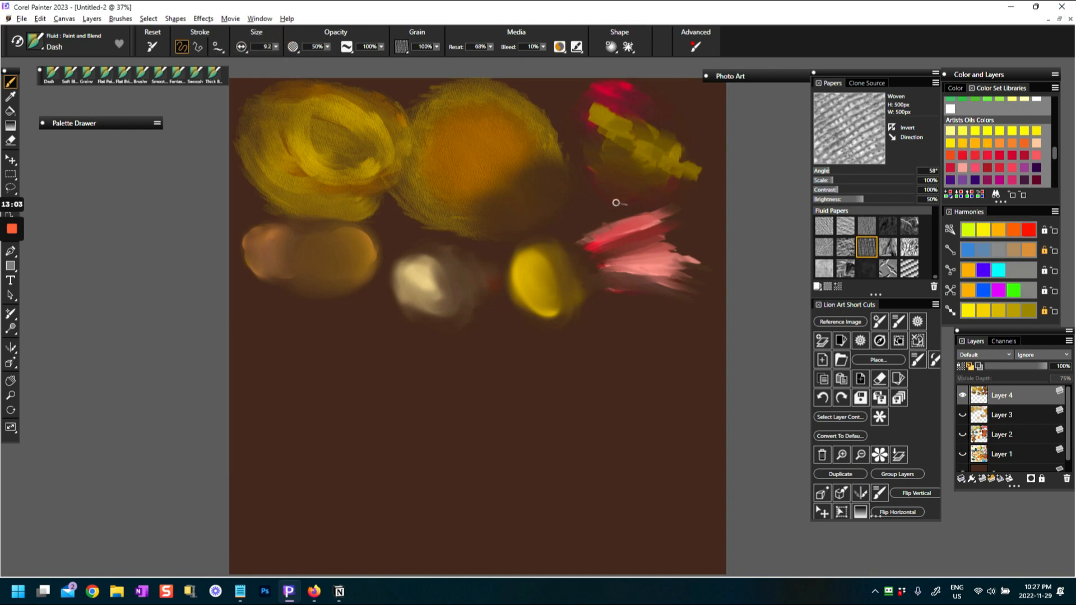
{"action": "mouse_move", "coordinate": [587, 233]}
{"action": "left_mouse_down"}
{"action": "mouse_move", "coordinate": [637, 217]}
{"action": "mouse_move", "coordinate": [596, 229]}
{"action": "mouse_move", "coordinate": [625, 224]}
{"action": "mouse_move", "coordinate": [595, 231]}
{"action": "left_mouse_up"}
{"action": "mouse_move", "coordinate": [673, 227]}
{"action": "left_mouse_down"}
{"action": "mouse_move", "coordinate": [661, 218]}
{"action": "mouse_move", "coordinate": [713, 262]}
{"action": "left_mouse_up"}
{"action": "left_click_drag", "start_coordinate": [569, 249], "coordinate": [620, 232]}
{"action": "mouse_move", "coordinate": [582, 238]}
{"action": "left_mouse_down"}
{"action": "mouse_move", "coordinate": [620, 226]}
{"action": "mouse_move", "coordinate": [560, 187]}
{"action": "mouse_move", "coordinate": [550, 192]}
{"action": "mouse_move", "coordinate": [649, 220]}
{"action": "mouse_move", "coordinate": [555, 196]}
{"action": "mouse_move", "coordinate": [580, 240]}
{"action": "left_mouse_up"}
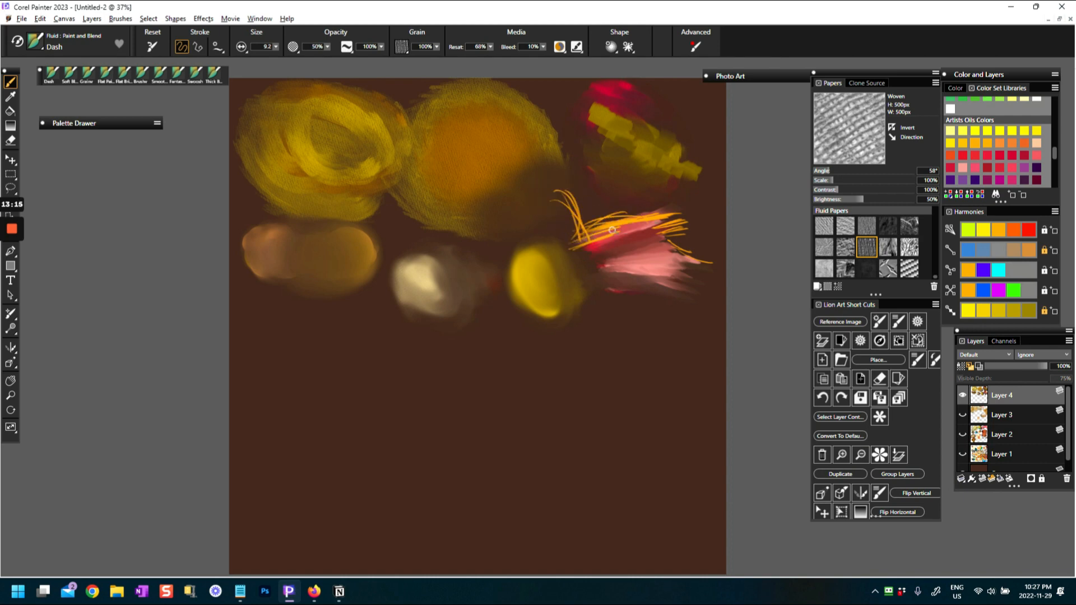
{"action": "left_click_drag", "start_coordinate": [549, 193], "coordinate": [579, 240]}
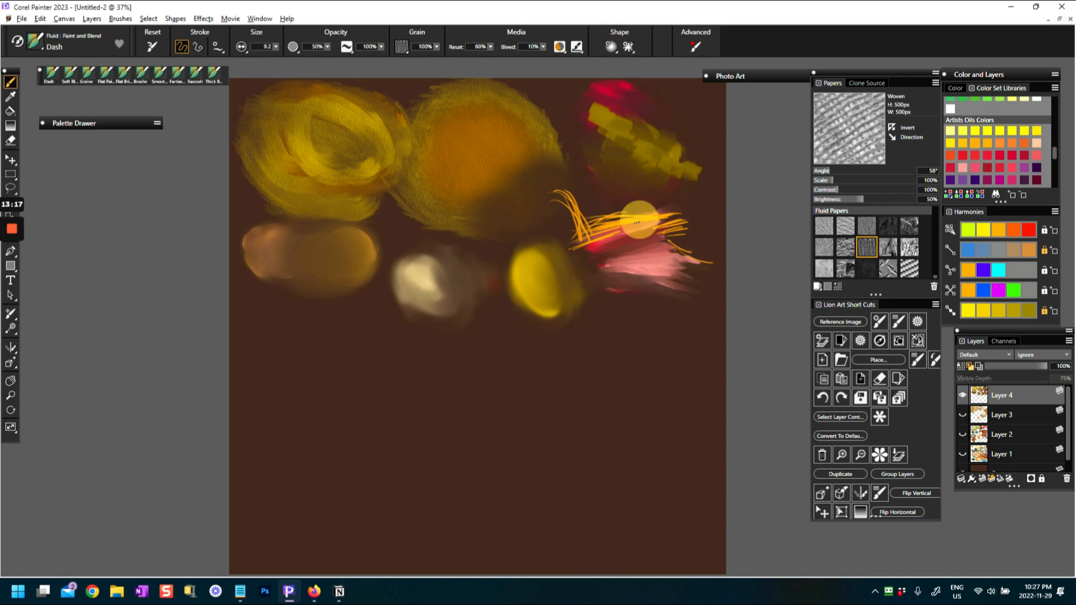
{"action": "left_click_drag", "start_coordinate": [555, 191], "coordinate": [581, 240]}
{"action": "mouse_move", "coordinate": [559, 193]}
{"action": "left_mouse_down"}
{"action": "mouse_move", "coordinate": [580, 239]}
{"action": "mouse_move", "coordinate": [643, 228]}
{"action": "mouse_move", "coordinate": [628, 222]}
{"action": "left_mouse_up"}
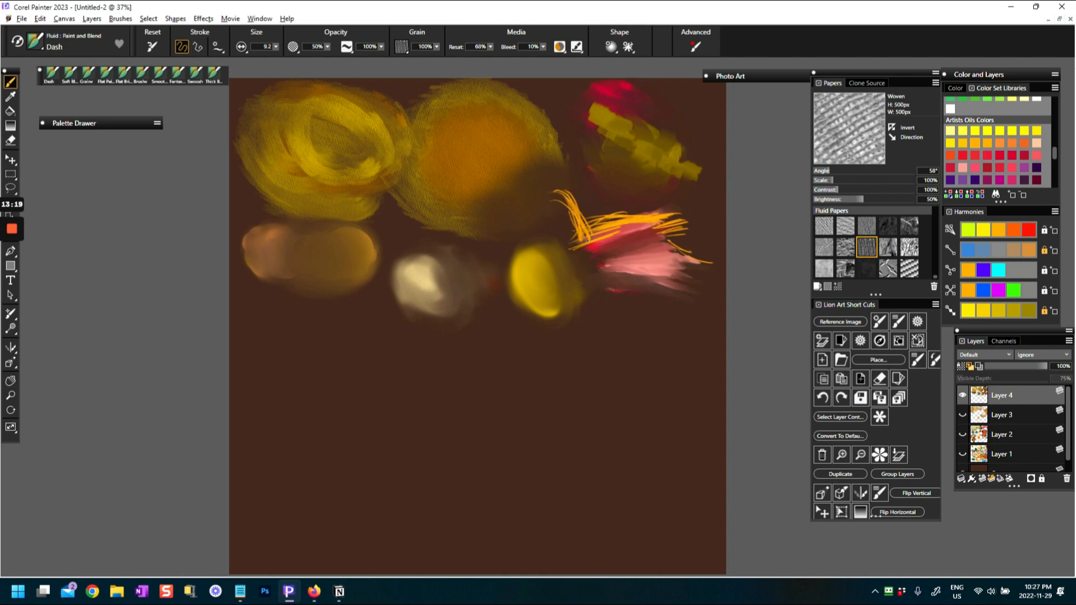
{"action": "left_click", "coordinate": [954, 179]}
{"action": "mouse_move", "coordinate": [562, 196]}
{"action": "left_mouse_down"}
{"action": "mouse_move", "coordinate": [666, 238]}
{"action": "mouse_move", "coordinate": [577, 238]}
{"action": "mouse_move", "coordinate": [642, 236]}
{"action": "mouse_move", "coordinate": [626, 222]}
{"action": "mouse_move", "coordinate": [670, 233]}
{"action": "mouse_move", "coordinate": [686, 224]}
{"action": "left_mouse_up"}
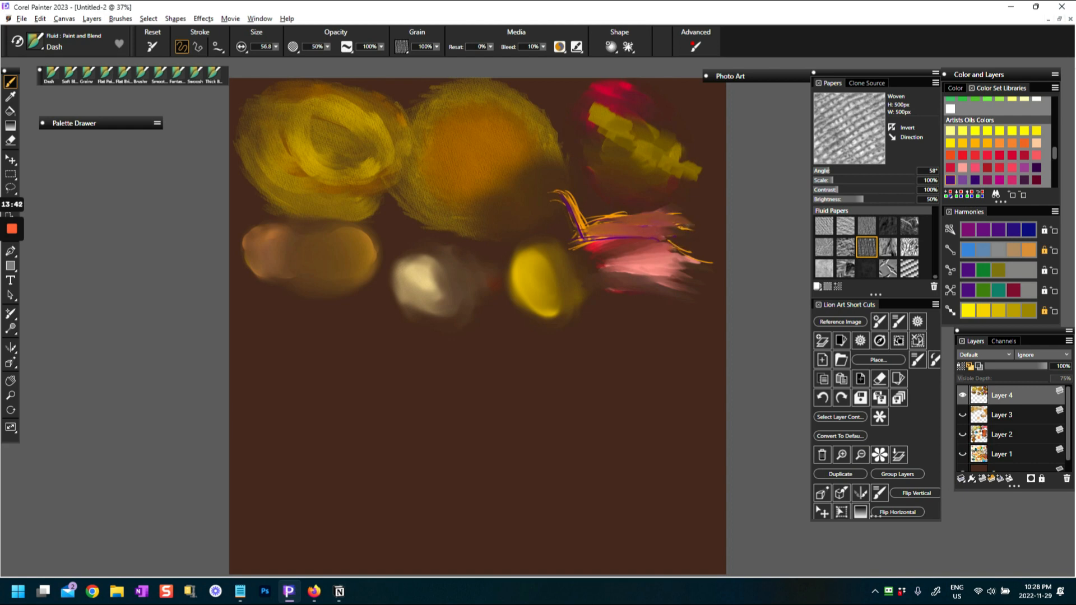
Blend the thin lines and the outer edges of the pink swatch with the Dash brush at size 56.8 and media Reset 0%
{"action": "mouse_move", "coordinate": [559, 196]}
{"action": "left_mouse_down"}
{"action": "mouse_move", "coordinate": [588, 234]}
{"action": "mouse_move", "coordinate": [548, 189]}
{"action": "mouse_move", "coordinate": [575, 236]}
{"action": "mouse_move", "coordinate": [570, 245]}
{"action": "mouse_move", "coordinate": [665, 232]}
{"action": "mouse_move", "coordinate": [709, 277]}
{"action": "mouse_move", "coordinate": [652, 238]}
{"action": "mouse_move", "coordinate": [703, 258]}
{"action": "mouse_move", "coordinate": [699, 224]}
{"action": "mouse_move", "coordinate": [663, 226]}
{"action": "left_mouse_up"}
{"action": "left_click_drag", "start_coordinate": [660, 220], "coordinate": [685, 223]}
{"action": "mouse_move", "coordinate": [594, 245]}
{"action": "left_mouse_down"}
{"action": "mouse_move", "coordinate": [554, 227]}
{"action": "mouse_move", "coordinate": [620, 267]}
{"action": "mouse_move", "coordinate": [577, 253]}
{"action": "left_mouse_up"}
{"action": "left_click_drag", "start_coordinate": [631, 291], "coordinate": [596, 288]}
{"action": "mouse_move", "coordinate": [653, 290]}
{"action": "left_mouse_down"}
{"action": "mouse_move", "coordinate": [691, 293]}
{"action": "mouse_move", "coordinate": [695, 275]}
{"action": "left_mouse_up"}
{"action": "left_click_drag", "start_coordinate": [670, 227], "coordinate": [696, 230]}
{"action": "left_click_drag", "start_coordinate": [610, 217], "coordinate": [665, 211]}
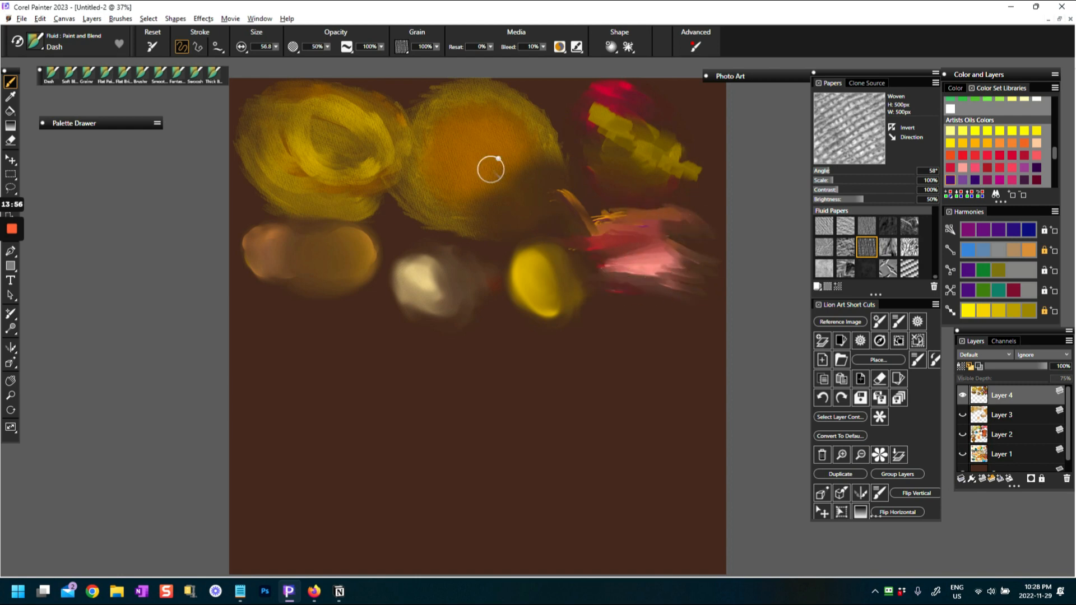
Restore the Dash defaults, switch to the Smooth Bristle variant, and try a purple stroke below the light brown swatch
{"action": "left_click", "coordinate": [152, 47]}
{"action": "left_click", "coordinate": [36, 40]}
{"action": "left_click", "coordinate": [156, 191]}
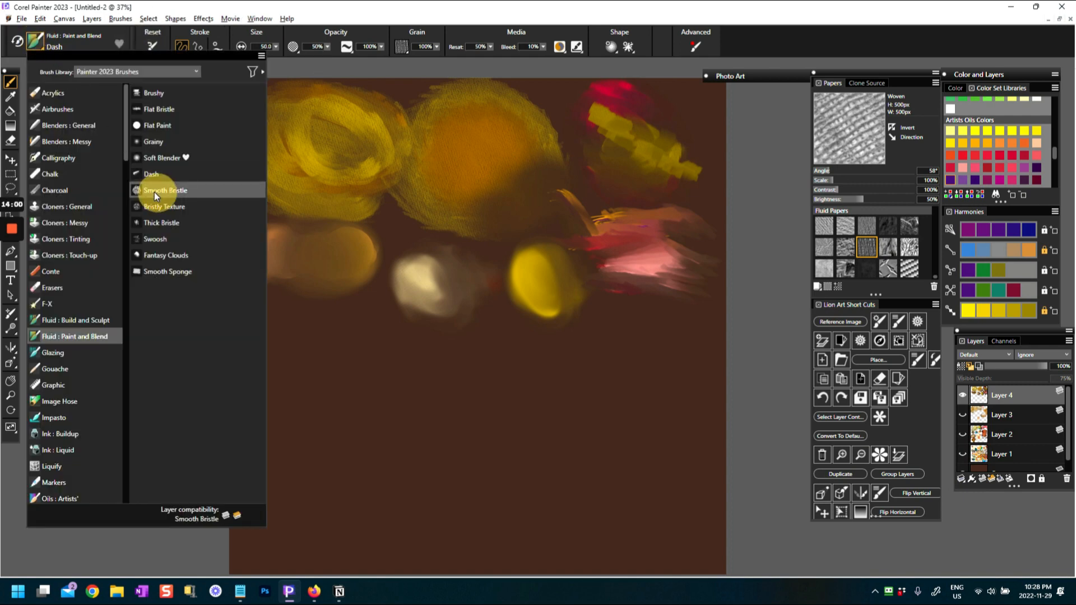
{"action": "left_click_drag", "start_coordinate": [267, 305], "coordinate": [324, 325]}
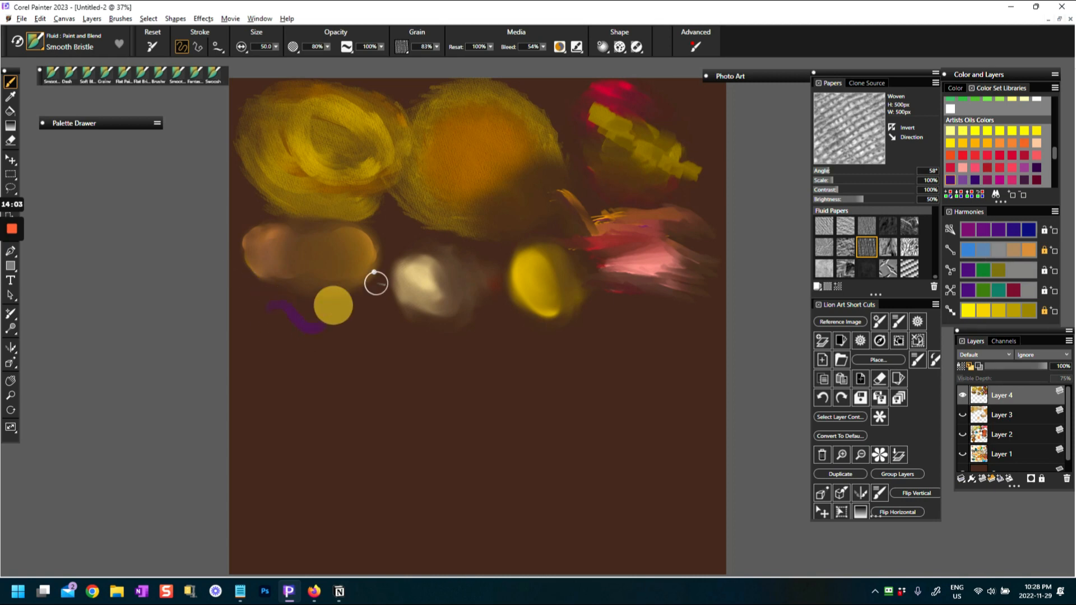
Choose a pale yellow from Artists Oils Colors and build up a large teardrop shape over the purple stroke
{"action": "left_click", "coordinate": [950, 133]}
{"action": "mouse_move", "coordinate": [256, 303]}
{"action": "left_mouse_down"}
{"action": "mouse_move", "coordinate": [268, 299]}
{"action": "mouse_move", "coordinate": [311, 330]}
{"action": "mouse_move", "coordinate": [345, 320]}
{"action": "mouse_move", "coordinate": [290, 320]}
{"action": "mouse_move", "coordinate": [339, 307]}
{"action": "left_mouse_up"}
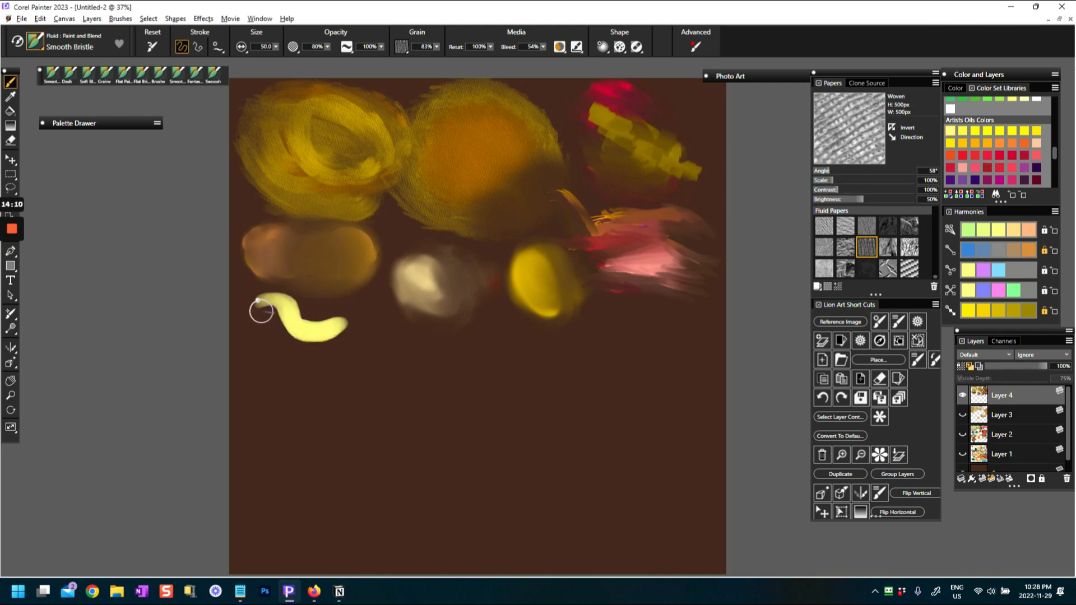
{"action": "left_click_drag", "start_coordinate": [280, 316], "coordinate": [337, 315]}
{"action": "left_click_drag", "start_coordinate": [271, 309], "coordinate": [331, 341]}
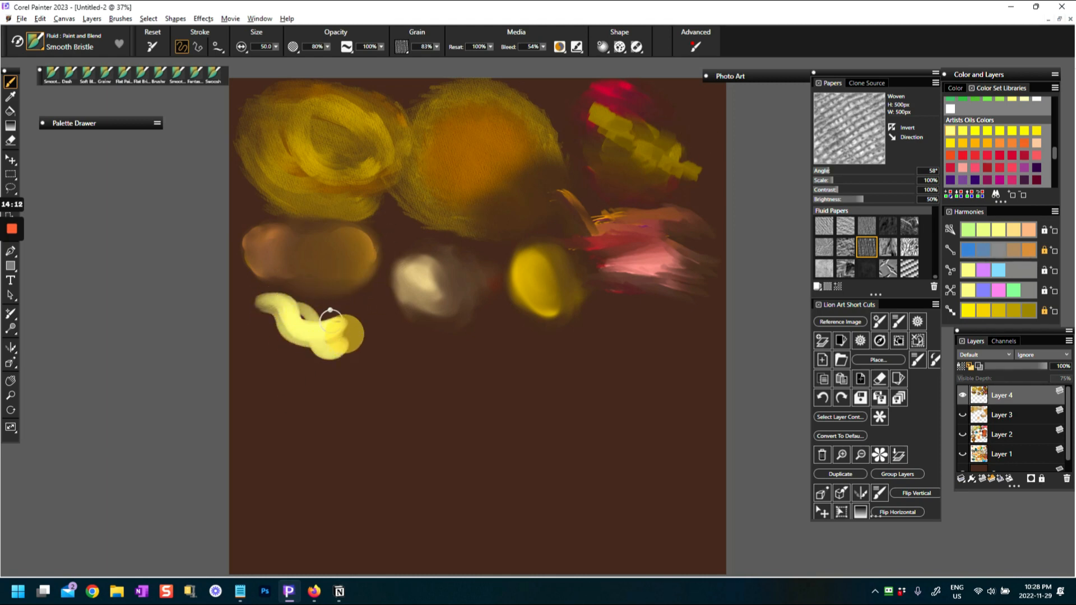
{"action": "mouse_move", "coordinate": [270, 311]}
{"action": "left_mouse_down"}
{"action": "mouse_move", "coordinate": [337, 327]}
{"action": "mouse_move", "coordinate": [298, 304]}
{"action": "mouse_move", "coordinate": [336, 335]}
{"action": "mouse_move", "coordinate": [262, 305]}
{"action": "mouse_move", "coordinate": [264, 322]}
{"action": "mouse_move", "coordinate": [315, 309]}
{"action": "mouse_move", "coordinate": [270, 341]}
{"action": "mouse_move", "coordinate": [354, 344]}
{"action": "left_mouse_up"}
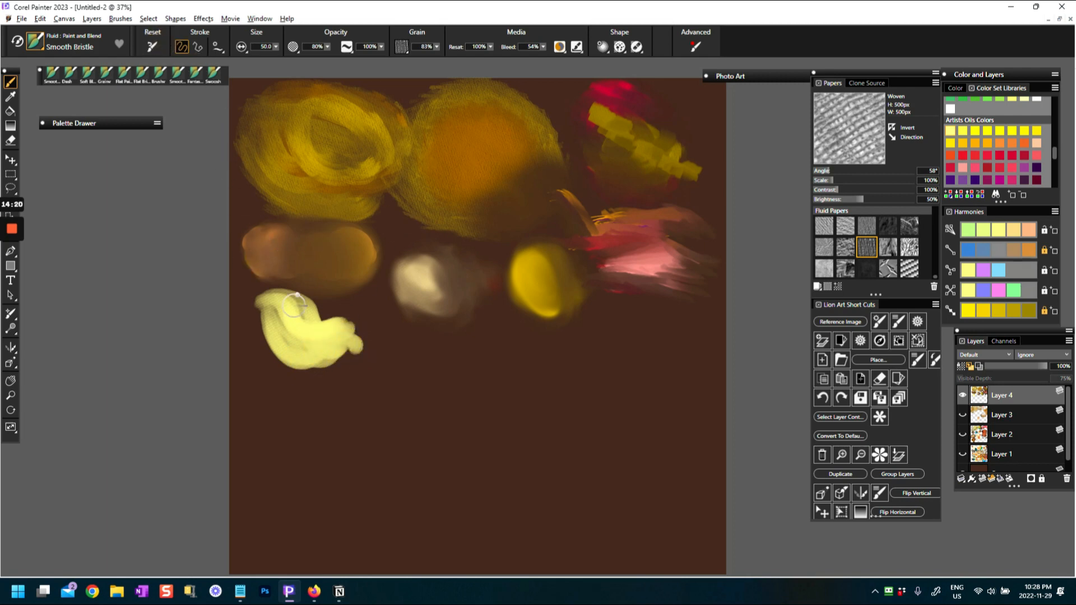
{"action": "mouse_move", "coordinate": [266, 295]}
{"action": "left_mouse_down"}
{"action": "mouse_move", "coordinate": [355, 309]}
{"action": "mouse_move", "coordinate": [262, 297]}
{"action": "mouse_move", "coordinate": [270, 336]}
{"action": "mouse_move", "coordinate": [313, 363]}
{"action": "mouse_move", "coordinate": [384, 355]}
{"action": "mouse_move", "coordinate": [260, 320]}
{"action": "mouse_move", "coordinate": [276, 360]}
{"action": "mouse_move", "coordinate": [354, 354]}
{"action": "mouse_move", "coordinate": [340, 349]}
{"action": "mouse_move", "coordinate": [330, 306]}
{"action": "mouse_move", "coordinate": [392, 335]}
{"action": "mouse_move", "coordinate": [260, 306]}
{"action": "mouse_move", "coordinate": [405, 347]}
{"action": "mouse_move", "coordinate": [376, 370]}
{"action": "left_mouse_up"}
{"action": "mouse_move", "coordinate": [309, 295]}
{"action": "left_mouse_down"}
{"action": "mouse_move", "coordinate": [280, 294]}
{"action": "mouse_move", "coordinate": [375, 331]}
{"action": "mouse_move", "coordinate": [253, 317]}
{"action": "mouse_move", "coordinate": [268, 315]}
{"action": "mouse_move", "coordinate": [297, 381]}
{"action": "mouse_move", "coordinate": [381, 373]}
{"action": "mouse_move", "coordinate": [277, 328]}
{"action": "mouse_move", "coordinate": [278, 351]}
{"action": "mouse_move", "coordinate": [381, 375]}
{"action": "mouse_move", "coordinate": [404, 339]}
{"action": "left_mouse_up"}
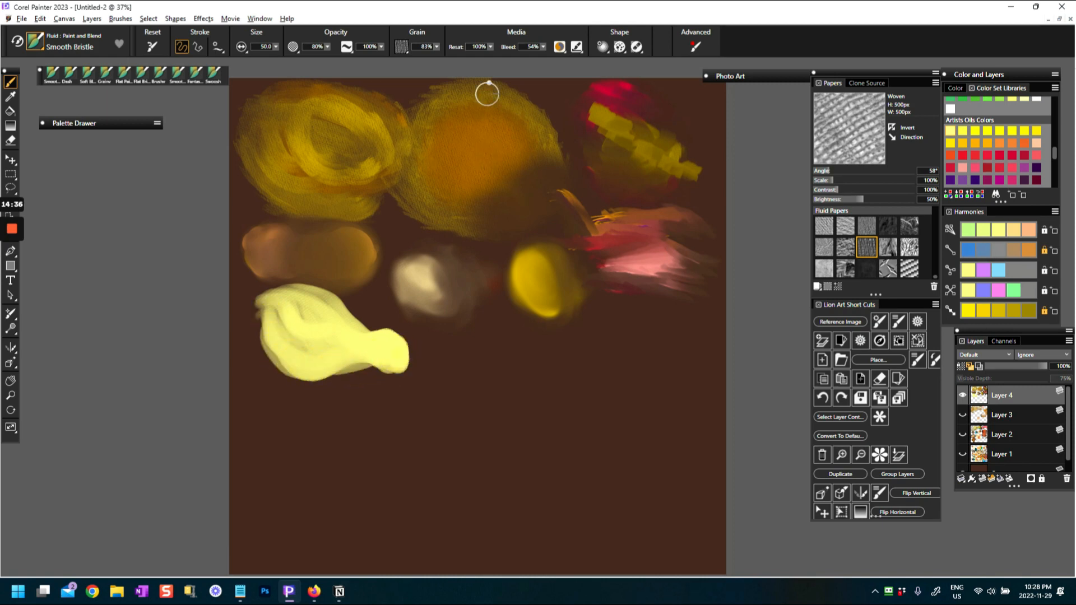
Set the Smooth Bristle's media Reset to 0% and try blending across the pale yellow shape
{"action": "left_click", "coordinate": [490, 46]}
{"action": "left_click_drag", "start_coordinate": [492, 45], "coordinate": [435, 59]}
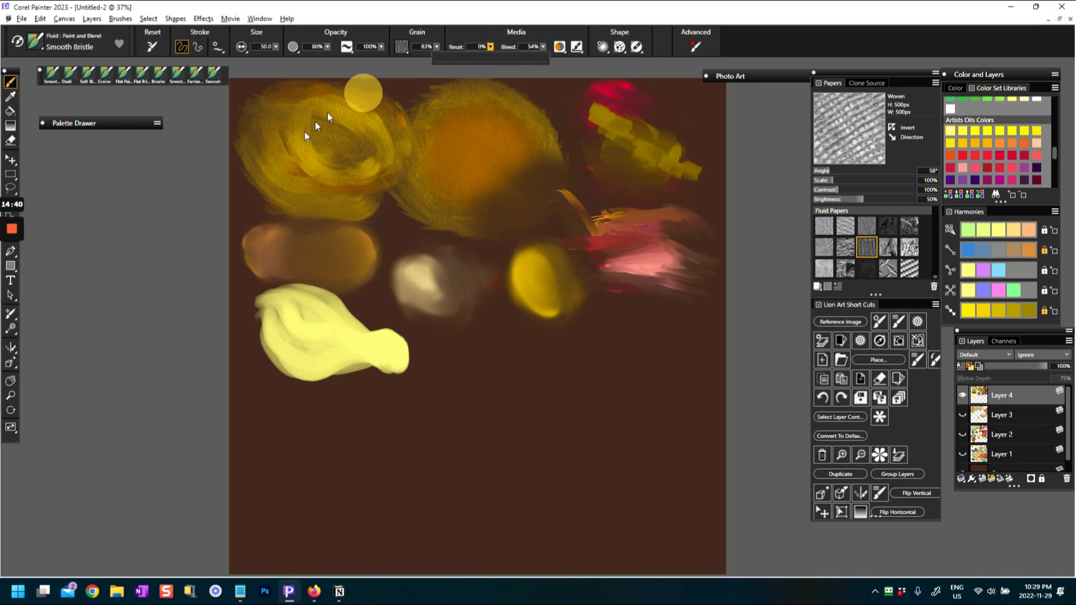
{"action": "mouse_move", "coordinate": [286, 310]}
{"action": "left_mouse_down"}
{"action": "mouse_move", "coordinate": [367, 336]}
{"action": "mouse_move", "coordinate": [393, 313]}
{"action": "left_mouse_up"}
Set the media Reset to 51% and feather the pale yellow shape with soft strokes inside and along its edges
{"action": "left_click_drag", "start_coordinate": [490, 47], "coordinate": [495, 59]}
{"action": "mouse_move", "coordinate": [302, 290]}
{"action": "left_mouse_down"}
{"action": "mouse_move", "coordinate": [336, 325]}
{"action": "mouse_move", "coordinate": [303, 303]}
{"action": "left_mouse_up"}
{"action": "left_click_drag", "start_coordinate": [352, 332], "coordinate": [386, 344]}
{"action": "mouse_move", "coordinate": [312, 316]}
{"action": "left_mouse_down"}
{"action": "mouse_move", "coordinate": [335, 339]}
{"action": "mouse_move", "coordinate": [337, 320]}
{"action": "mouse_move", "coordinate": [366, 348]}
{"action": "mouse_move", "coordinate": [331, 338]}
{"action": "mouse_move", "coordinate": [366, 339]}
{"action": "mouse_move", "coordinate": [303, 301]}
{"action": "mouse_move", "coordinate": [269, 319]}
{"action": "mouse_move", "coordinate": [262, 306]}
{"action": "mouse_move", "coordinate": [284, 355]}
{"action": "left_mouse_up"}
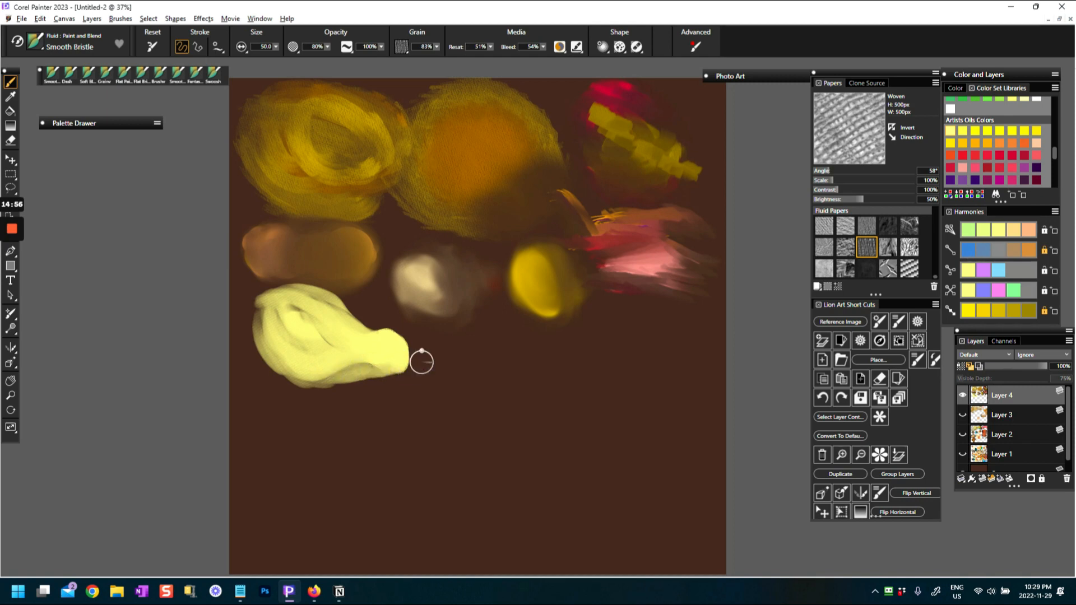
{"action": "left_click_drag", "start_coordinate": [407, 354], "coordinate": [426, 359]}
Enlarge the Smooth Bristle to 122.1 and widen the pale yellow shape into a rounded oval with soft tonal strokes
{"action": "mouse_move", "coordinate": [331, 387]}
{"action": "left_mouse_down"}
{"action": "mouse_move", "coordinate": [370, 363]}
{"action": "mouse_move", "coordinate": [276, 350]}
{"action": "left_mouse_up"}
{"action": "mouse_move", "coordinate": [264, 308]}
{"action": "left_mouse_down"}
{"action": "mouse_move", "coordinate": [269, 353]}
{"action": "mouse_move", "coordinate": [288, 386]}
{"action": "mouse_move", "coordinate": [355, 376]}
{"action": "mouse_move", "coordinate": [297, 295]}
{"action": "mouse_move", "coordinate": [336, 283]}
{"action": "mouse_move", "coordinate": [400, 340]}
{"action": "mouse_move", "coordinate": [381, 380]}
{"action": "left_mouse_up"}
{"action": "mouse_move", "coordinate": [287, 305]}
{"action": "left_mouse_down"}
{"action": "mouse_move", "coordinate": [270, 339]}
{"action": "mouse_move", "coordinate": [270, 299]}
{"action": "mouse_move", "coordinate": [268, 310]}
{"action": "mouse_move", "coordinate": [338, 384]}
{"action": "mouse_move", "coordinate": [350, 365]}
{"action": "mouse_move", "coordinate": [379, 357]}
{"action": "mouse_move", "coordinate": [344, 349]}
{"action": "left_mouse_up"}
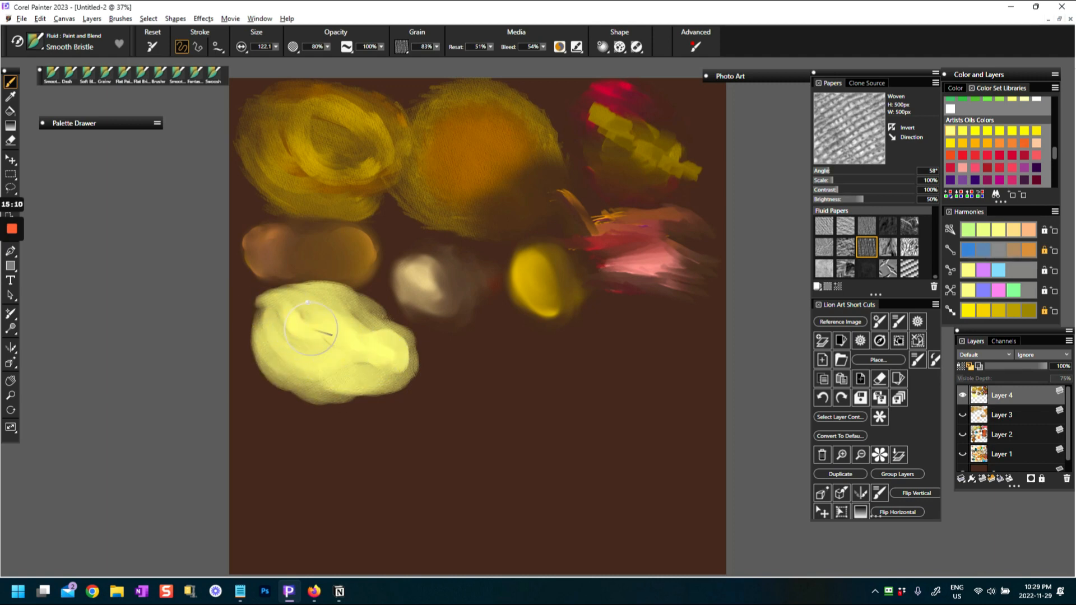
{"action": "left_click_drag", "start_coordinate": [362, 331], "coordinate": [388, 356]}
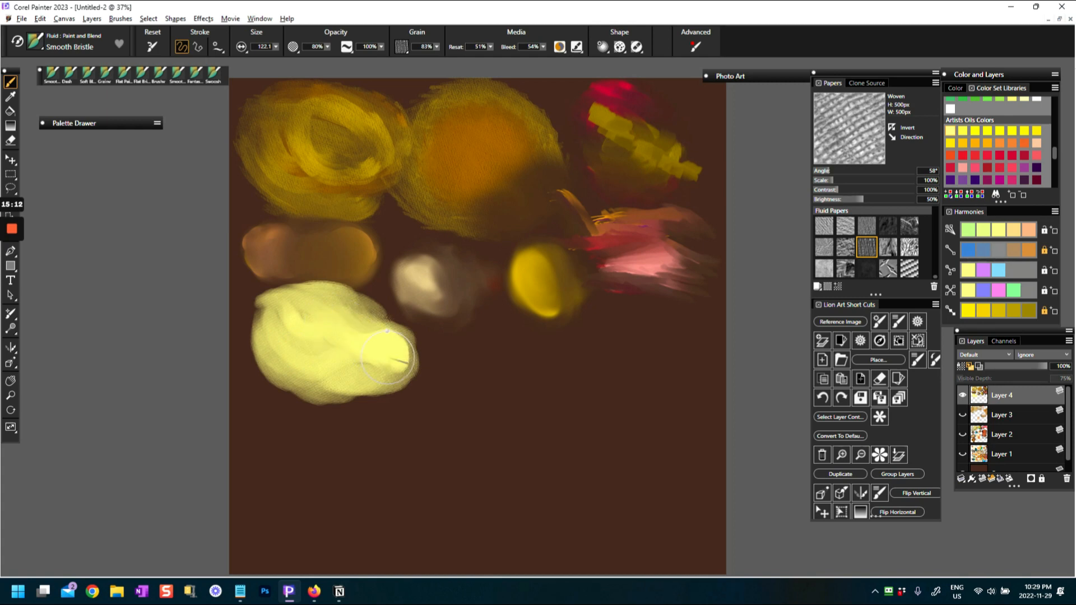
{"action": "left_click_drag", "start_coordinate": [284, 322], "coordinate": [269, 305]}
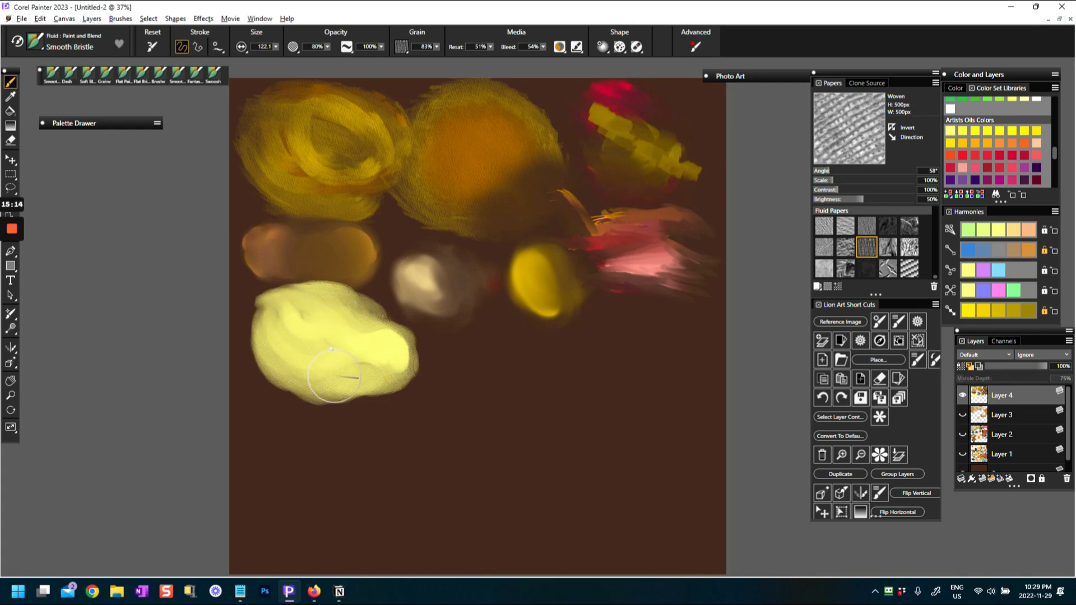
{"action": "left_click_drag", "start_coordinate": [391, 349], "coordinate": [399, 372]}
{"action": "mouse_move", "coordinate": [307, 306]}
{"action": "left_mouse_down"}
{"action": "mouse_move", "coordinate": [384, 320]}
{"action": "mouse_move", "coordinate": [416, 356]}
{"action": "mouse_move", "coordinate": [404, 366]}
{"action": "left_mouse_up"}
{"action": "left_click_drag", "start_coordinate": [289, 311], "coordinate": [289, 315]}
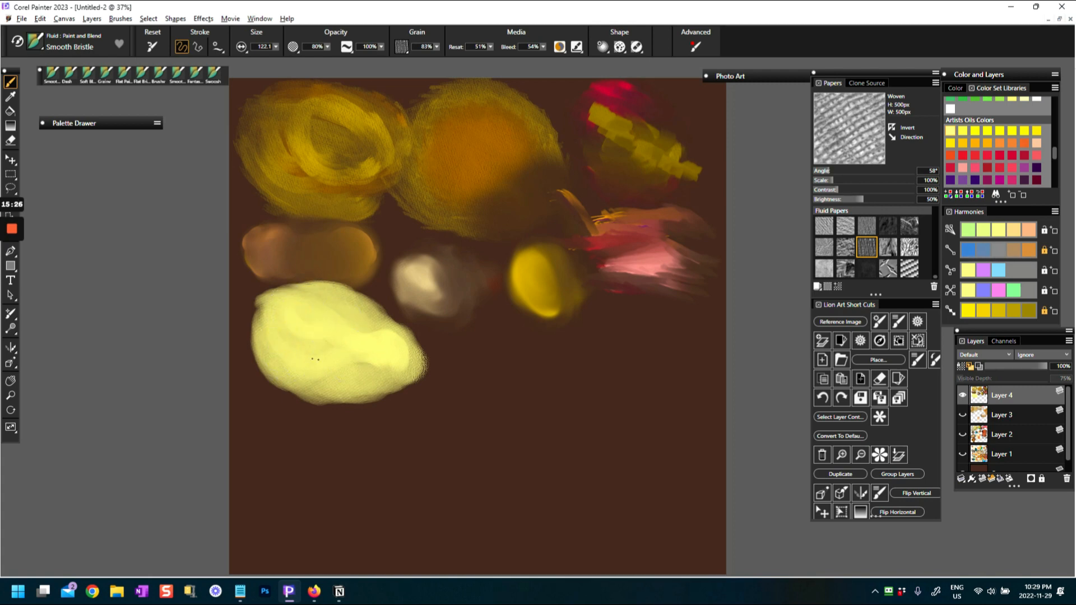
Extend the pale yellow oval toward its lower right and upper left with more textured Smooth Bristle strokes
{"action": "left_click_drag", "start_coordinate": [336, 359], "coordinate": [341, 363]}
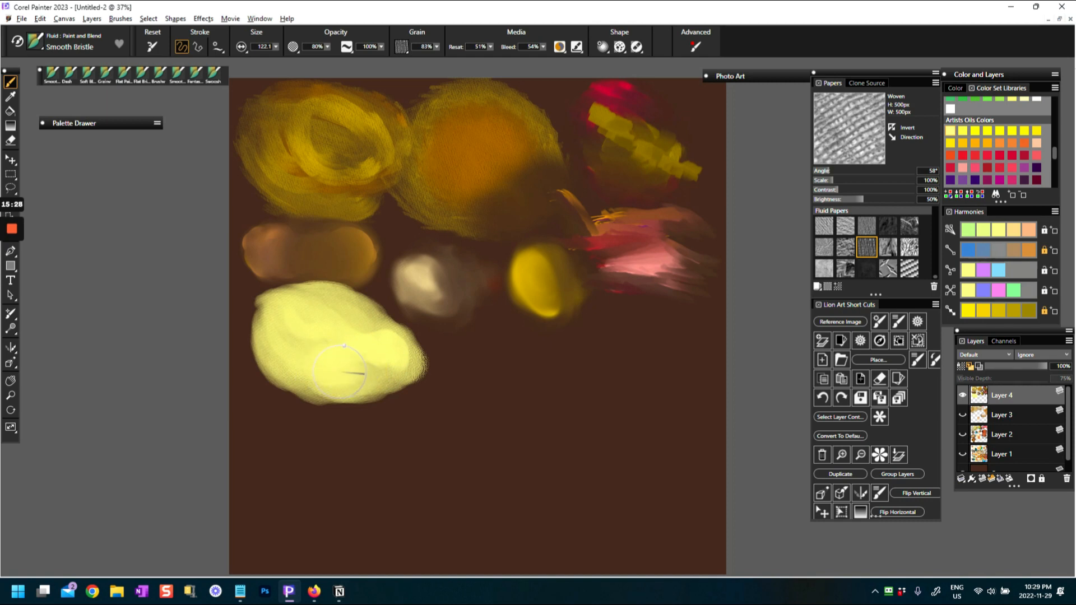
{"action": "left_click_drag", "start_coordinate": [411, 363], "coordinate": [411, 372]}
{"action": "mouse_move", "coordinate": [305, 299]}
{"action": "left_mouse_down"}
{"action": "mouse_move", "coordinate": [346, 297]}
{"action": "mouse_move", "coordinate": [404, 368]}
{"action": "mouse_move", "coordinate": [387, 387]}
{"action": "mouse_move", "coordinate": [424, 377]}
{"action": "left_mouse_up"}
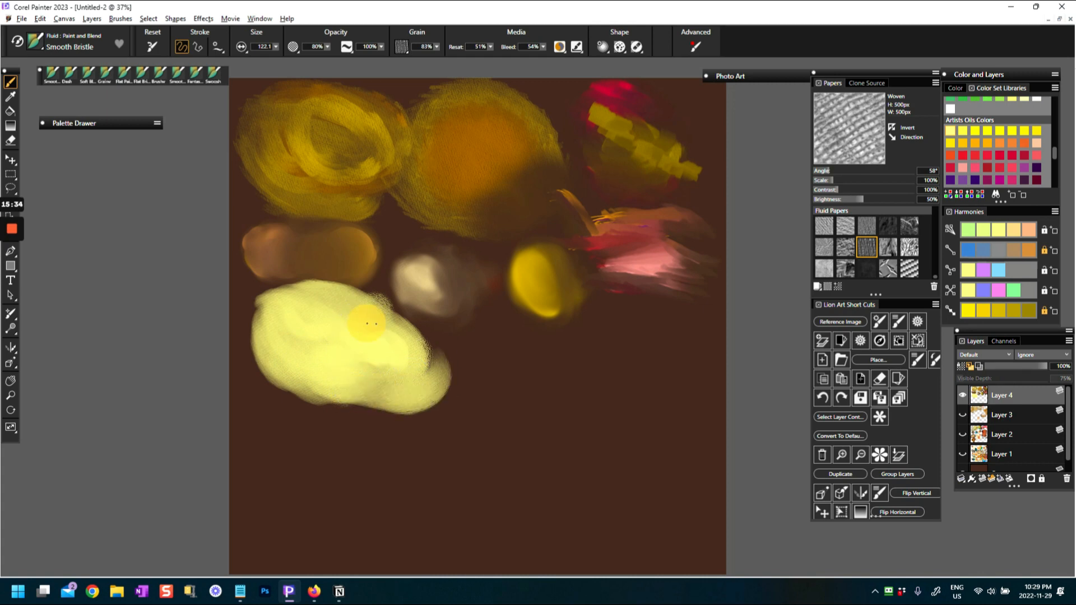
{"action": "mouse_move", "coordinate": [409, 335]}
{"action": "left_mouse_down"}
{"action": "mouse_move", "coordinate": [386, 317]}
{"action": "mouse_move", "coordinate": [409, 365]}
{"action": "left_mouse_up"}
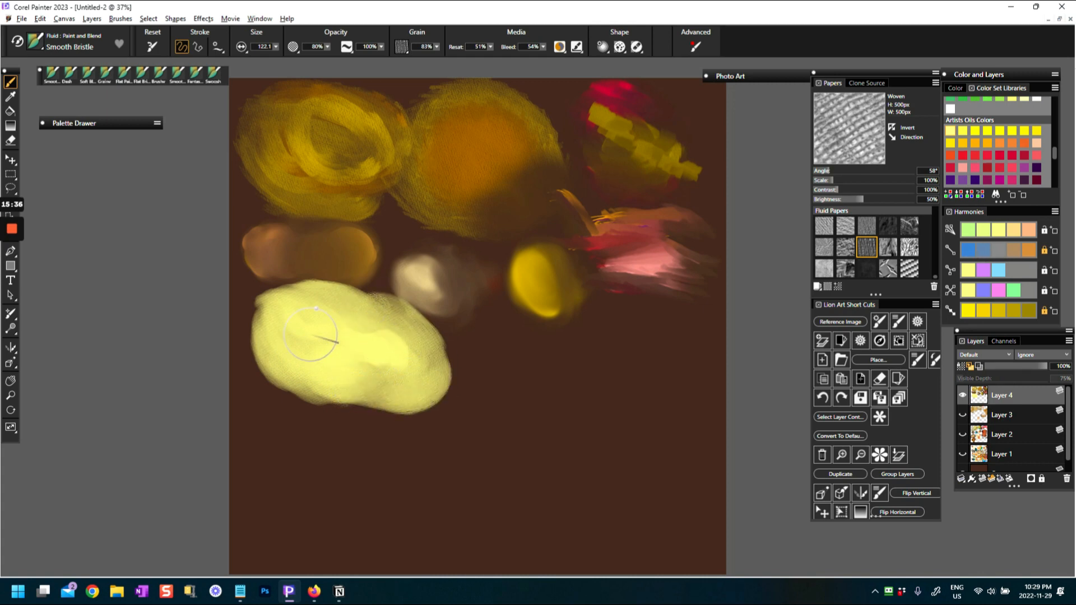
{"action": "mouse_move", "coordinate": [300, 316]}
{"action": "left_mouse_down"}
{"action": "mouse_move", "coordinate": [272, 301]}
{"action": "mouse_move", "coordinate": [256, 317]}
{"action": "left_mouse_up"}
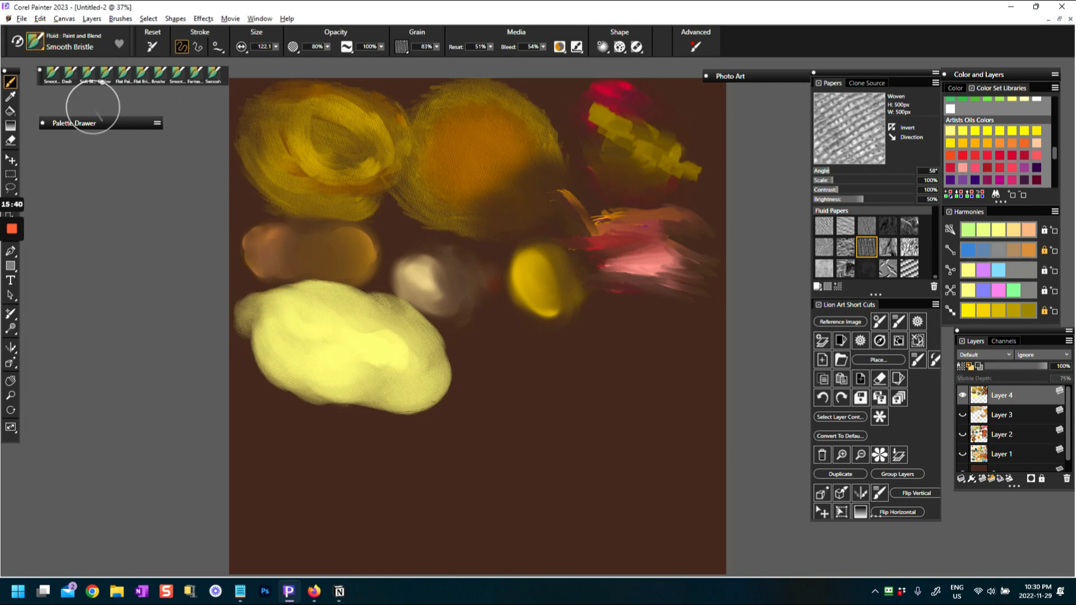
Switch to the Bristly Texture variant, restore its defaults, and paint three joined orange balls right of the pale yellow oval
{"action": "left_click", "coordinate": [42, 46]}
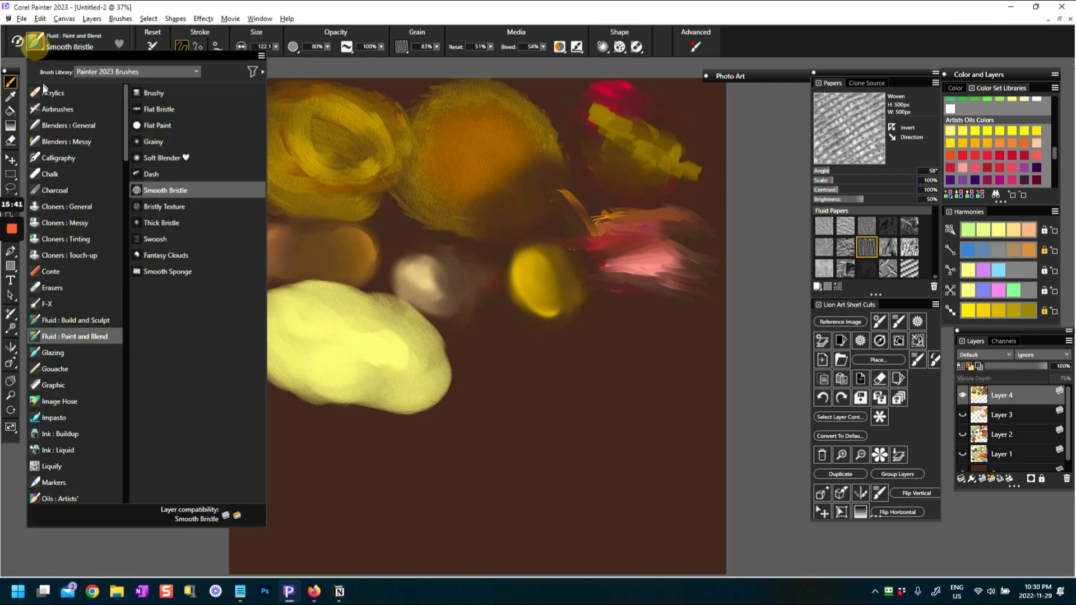
{"action": "left_click", "coordinate": [164, 207]}
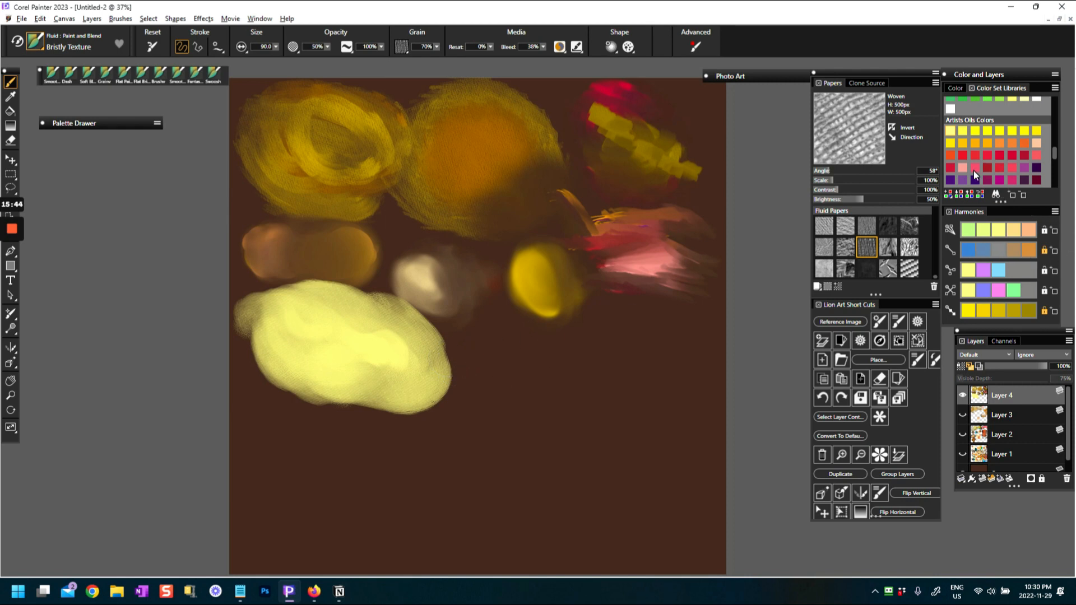
{"action": "left_click", "coordinate": [1003, 142]}
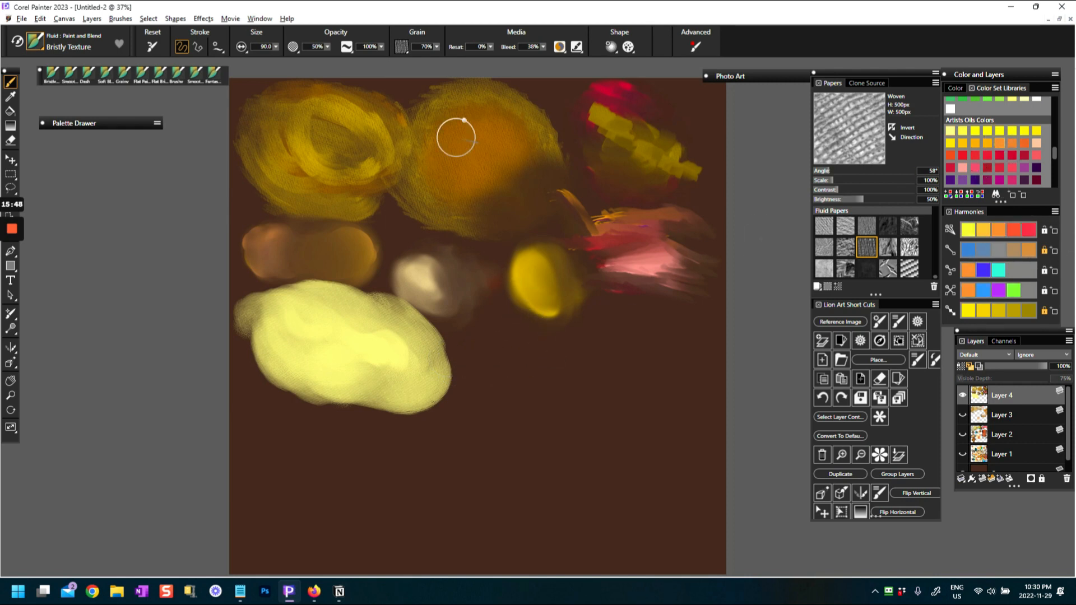
{"action": "left_click", "coordinate": [489, 46]}
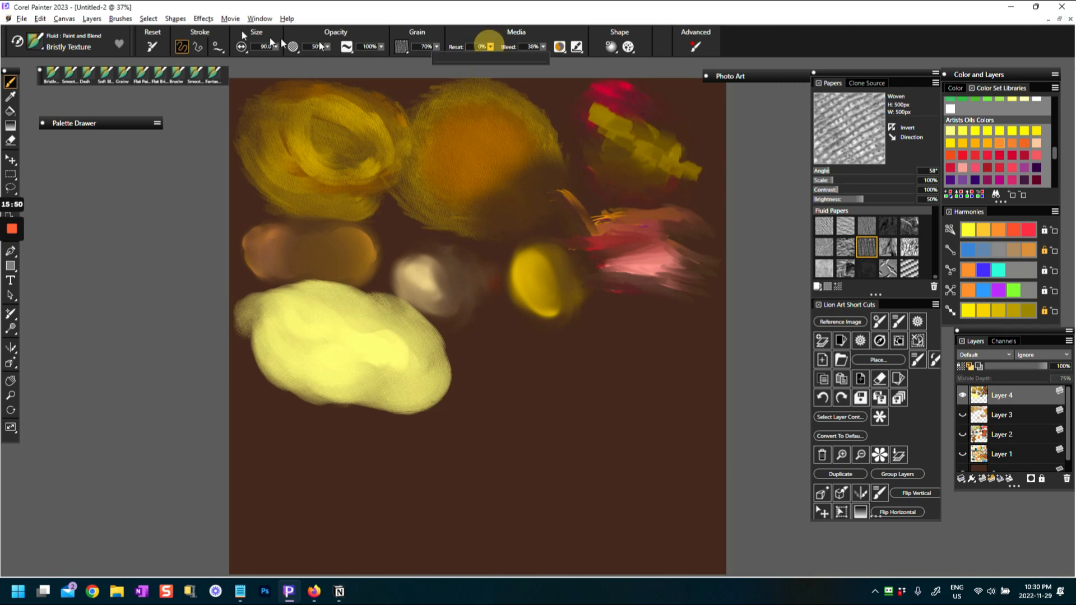
{"action": "left_click", "coordinate": [152, 47]}
{"action": "mouse_move", "coordinate": [496, 352]}
{"action": "left_mouse_down"}
{"action": "mouse_move", "coordinate": [528, 357]}
{"action": "mouse_move", "coordinate": [490, 352]}
{"action": "mouse_move", "coordinate": [542, 366]}
{"action": "mouse_move", "coordinate": [519, 341]}
{"action": "mouse_move", "coordinate": [512, 348]}
{"action": "mouse_move", "coordinate": [554, 378]}
{"action": "mouse_move", "coordinate": [502, 352]}
{"action": "mouse_move", "coordinate": [503, 374]}
{"action": "mouse_move", "coordinate": [490, 365]}
{"action": "mouse_move", "coordinate": [504, 388]}
{"action": "mouse_move", "coordinate": [487, 372]}
{"action": "mouse_move", "coordinate": [550, 401]}
{"action": "mouse_move", "coordinate": [514, 398]}
{"action": "mouse_move", "coordinate": [574, 372]}
{"action": "mouse_move", "coordinate": [519, 366]}
{"action": "mouse_move", "coordinate": [549, 385]}
{"action": "mouse_move", "coordinate": [535, 386]}
{"action": "mouse_move", "coordinate": [515, 363]}
{"action": "mouse_move", "coordinate": [541, 363]}
{"action": "mouse_move", "coordinate": [515, 368]}
{"action": "mouse_move", "coordinate": [544, 389]}
{"action": "mouse_move", "coordinate": [517, 363]}
{"action": "mouse_move", "coordinate": [536, 388]}
{"action": "mouse_move", "coordinate": [593, 380]}
{"action": "mouse_move", "coordinate": [602, 333]}
{"action": "mouse_move", "coordinate": [620, 328]}
{"action": "mouse_move", "coordinate": [579, 373]}
{"action": "mouse_move", "coordinate": [658, 345]}
{"action": "mouse_move", "coordinate": [617, 356]}
{"action": "mouse_move", "coordinate": [629, 371]}
{"action": "mouse_move", "coordinate": [653, 343]}
{"action": "mouse_move", "coordinate": [616, 344]}
{"action": "mouse_move", "coordinate": [577, 395]}
{"action": "mouse_move", "coordinate": [577, 379]}
{"action": "mouse_move", "coordinate": [587, 408]}
{"action": "mouse_move", "coordinate": [568, 428]}
{"action": "mouse_move", "coordinate": [582, 391]}
{"action": "mouse_move", "coordinate": [555, 404]}
{"action": "mouse_move", "coordinate": [589, 415]}
{"action": "mouse_move", "coordinate": [577, 407]}
{"action": "mouse_move", "coordinate": [586, 428]}
{"action": "mouse_move", "coordinate": [513, 362]}
{"action": "mouse_move", "coordinate": [518, 380]}
{"action": "mouse_move", "coordinate": [508, 371]}
{"action": "mouse_move", "coordinate": [596, 375]}
{"action": "mouse_move", "coordinate": [634, 347]}
{"action": "mouse_move", "coordinate": [604, 362]}
{"action": "mouse_move", "coordinate": [628, 349]}
{"action": "mouse_move", "coordinate": [617, 343]}
{"action": "mouse_move", "coordinate": [632, 353]}
{"action": "mouse_move", "coordinate": [596, 374]}
{"action": "left_mouse_up"}
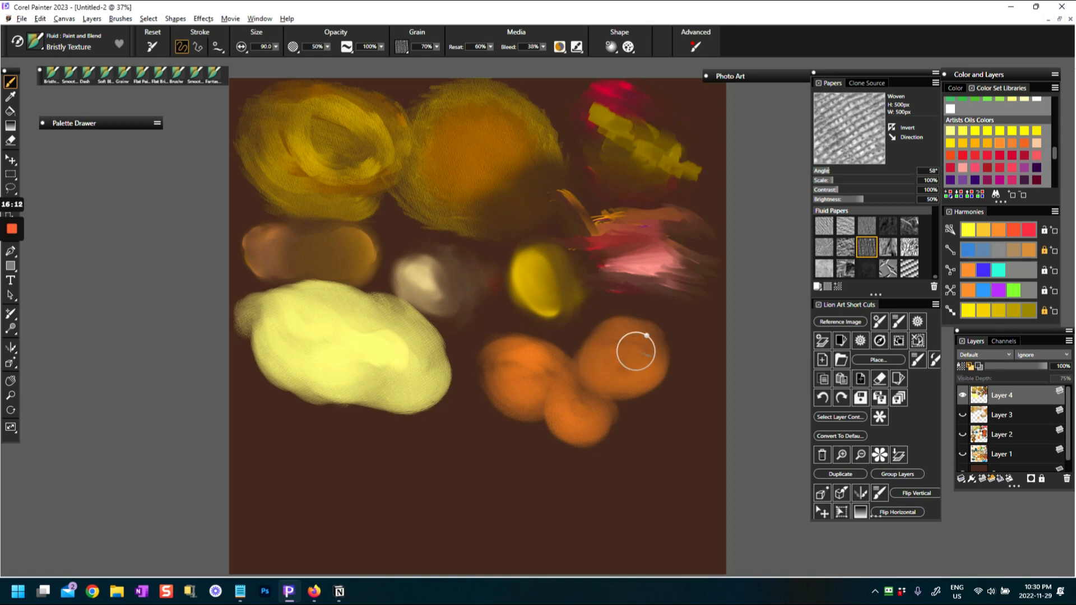
Choose a bright yellow and paint glowing highlights in the centers of the three orange balls
{"action": "left_click", "coordinate": [970, 130]}
{"action": "mouse_move", "coordinate": [593, 355]}
{"action": "left_mouse_down"}
{"action": "mouse_move", "coordinate": [629, 360]}
{"action": "mouse_move", "coordinate": [623, 351]}
{"action": "left_mouse_up"}
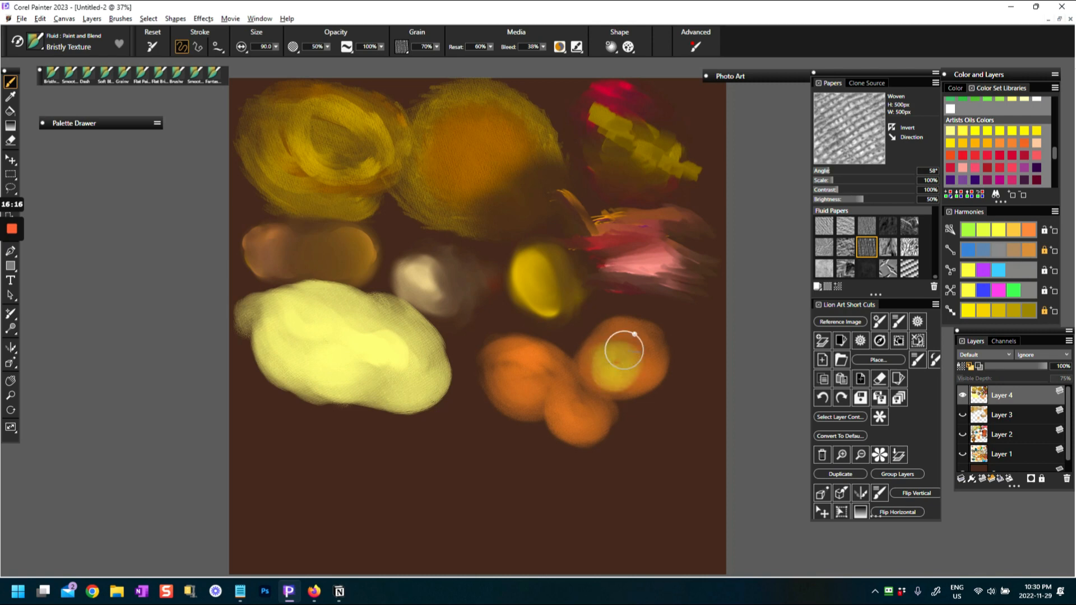
{"action": "mouse_move", "coordinate": [540, 373]}
{"action": "left_mouse_down"}
{"action": "mouse_move", "coordinate": [525, 368]}
{"action": "mouse_move", "coordinate": [569, 420]}
{"action": "left_mouse_up"}
{"action": "left_click_drag", "start_coordinate": [612, 364], "coordinate": [622, 356]}
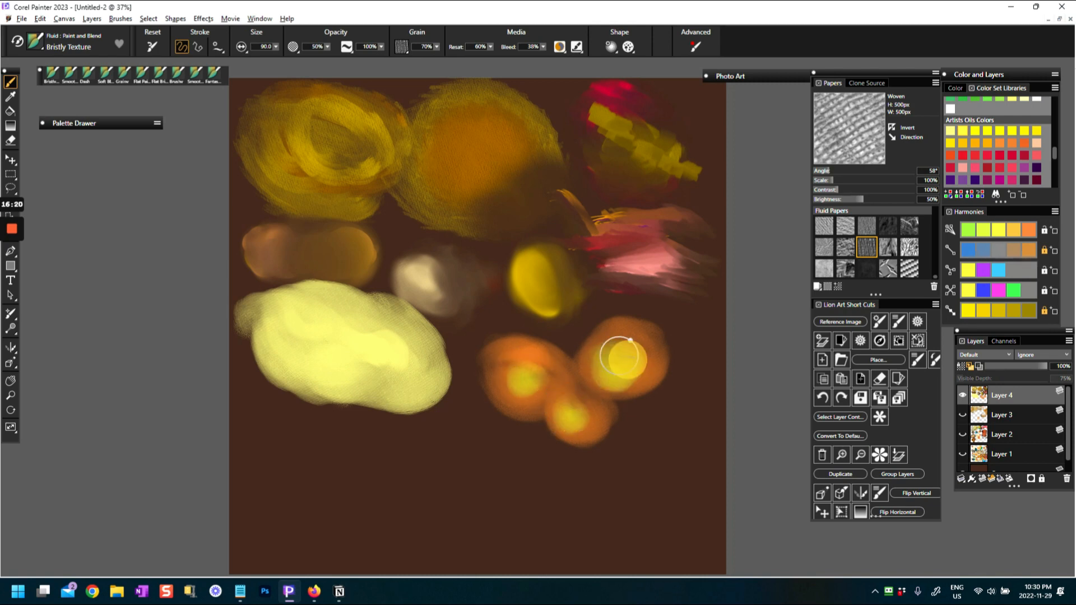
Choose a golden yellow-orange and paint over the yellow centers of the three orange balls with Bristly Texture
{"action": "left_click", "coordinate": [967, 143]}
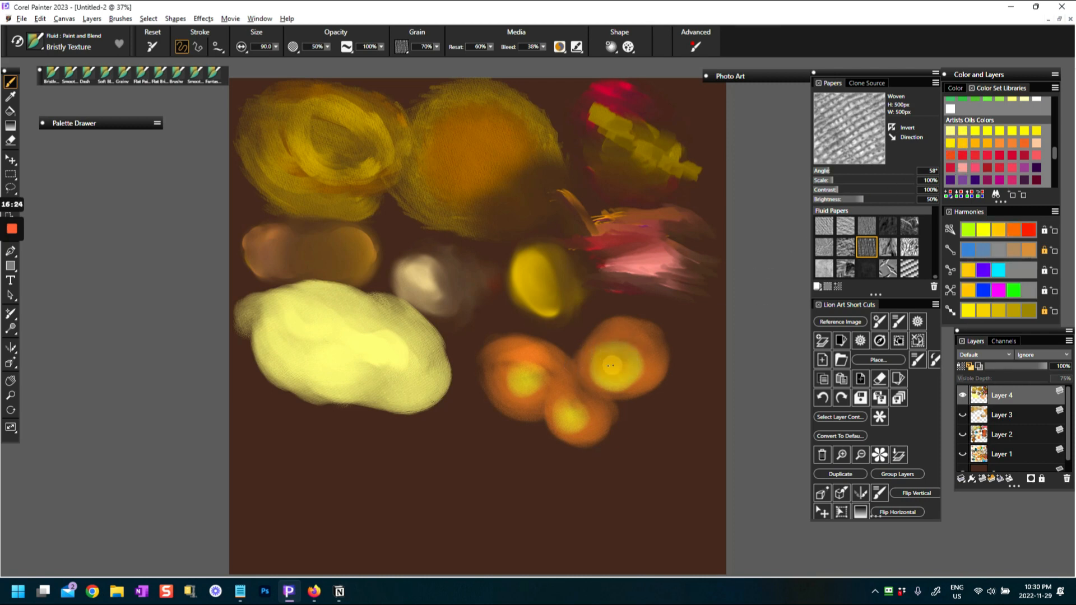
{"action": "left_click_drag", "start_coordinate": [612, 366], "coordinate": [603, 366]}
{"action": "left_click_drag", "start_coordinate": [517, 380], "coordinate": [513, 366]}
{"action": "left_click_drag", "start_coordinate": [574, 412], "coordinate": [571, 413]}
{"action": "mouse_move", "coordinate": [533, 380]}
{"action": "left_mouse_down"}
{"action": "mouse_move", "coordinate": [513, 377]}
{"action": "mouse_move", "coordinate": [520, 395]}
{"action": "left_mouse_up"}
{"action": "left_click_drag", "start_coordinate": [595, 367], "coordinate": [627, 352]}
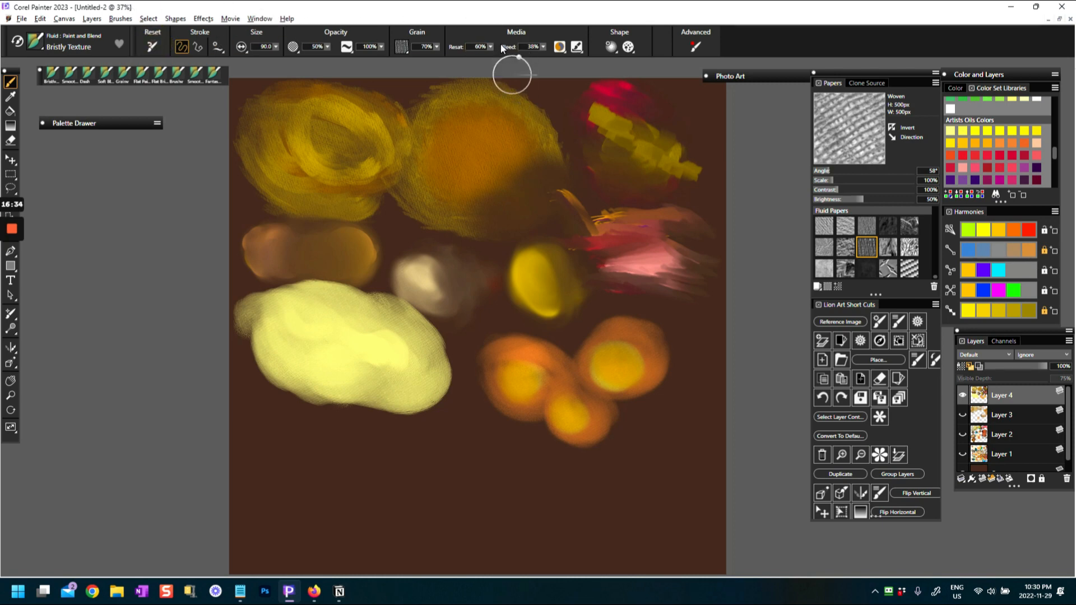
Select the Greenery paper and work golden yellow over the three orange balls, covering most of the leftmost one
{"action": "left_click", "coordinate": [909, 247]}
{"action": "left_click", "coordinate": [497, 356]}
{"action": "mouse_move", "coordinate": [497, 356]}
{"action": "left_mouse_down"}
{"action": "mouse_move", "coordinate": [504, 401]}
{"action": "mouse_move", "coordinate": [523, 396]}
{"action": "mouse_move", "coordinate": [519, 360]}
{"action": "mouse_move", "coordinate": [504, 351]}
{"action": "left_mouse_up"}
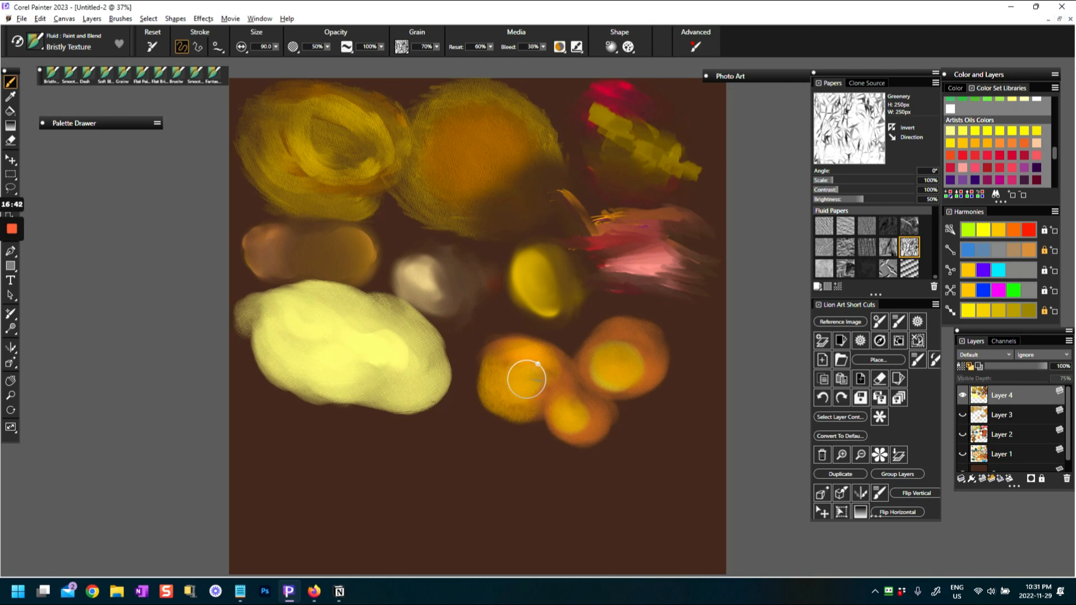
{"action": "left_click_drag", "start_coordinate": [610, 378], "coordinate": [606, 352]}
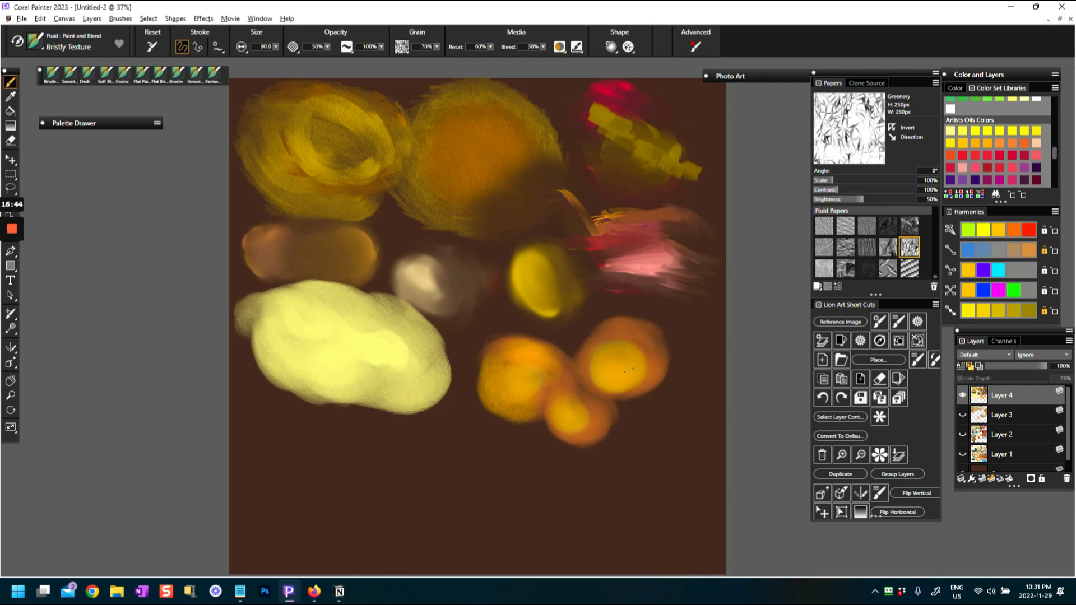
{"action": "left_click_drag", "start_coordinate": [615, 353], "coordinate": [628, 371]}
{"action": "left_click_drag", "start_coordinate": [575, 399], "coordinate": [563, 415]}
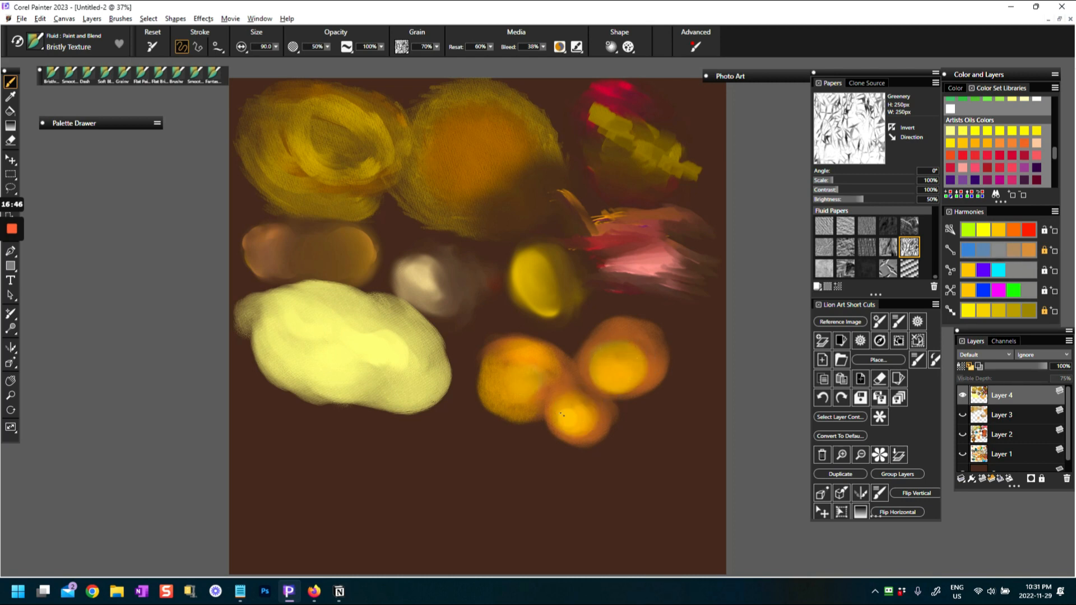
Choose a bright red and paint soft glowing red centers in the three orange balls
{"action": "left_click", "coordinate": [966, 158]}
{"action": "left_click_drag", "start_coordinate": [604, 357], "coordinate": [623, 364]}
{"action": "mouse_move", "coordinate": [520, 369]}
{"action": "left_mouse_down"}
{"action": "mouse_move", "coordinate": [516, 381]}
{"action": "mouse_move", "coordinate": [505, 376]}
{"action": "mouse_move", "coordinate": [577, 415]}
{"action": "mouse_move", "coordinate": [566, 408]}
{"action": "left_mouse_up"}
{"action": "mouse_move", "coordinate": [615, 364]}
{"action": "left_mouse_down"}
{"action": "mouse_move", "coordinate": [609, 377]}
{"action": "mouse_move", "coordinate": [620, 352]}
{"action": "mouse_move", "coordinate": [610, 365]}
{"action": "left_mouse_up"}
{"action": "mouse_move", "coordinate": [571, 405]}
{"action": "left_mouse_down"}
{"action": "mouse_move", "coordinate": [563, 415]}
{"action": "mouse_move", "coordinate": [580, 421]}
{"action": "mouse_move", "coordinate": [583, 411]}
{"action": "left_mouse_up"}
{"action": "mouse_move", "coordinate": [589, 370]}
{"action": "left_mouse_down"}
{"action": "mouse_move", "coordinate": [583, 344]}
{"action": "mouse_move", "coordinate": [600, 368]}
{"action": "left_mouse_up"}
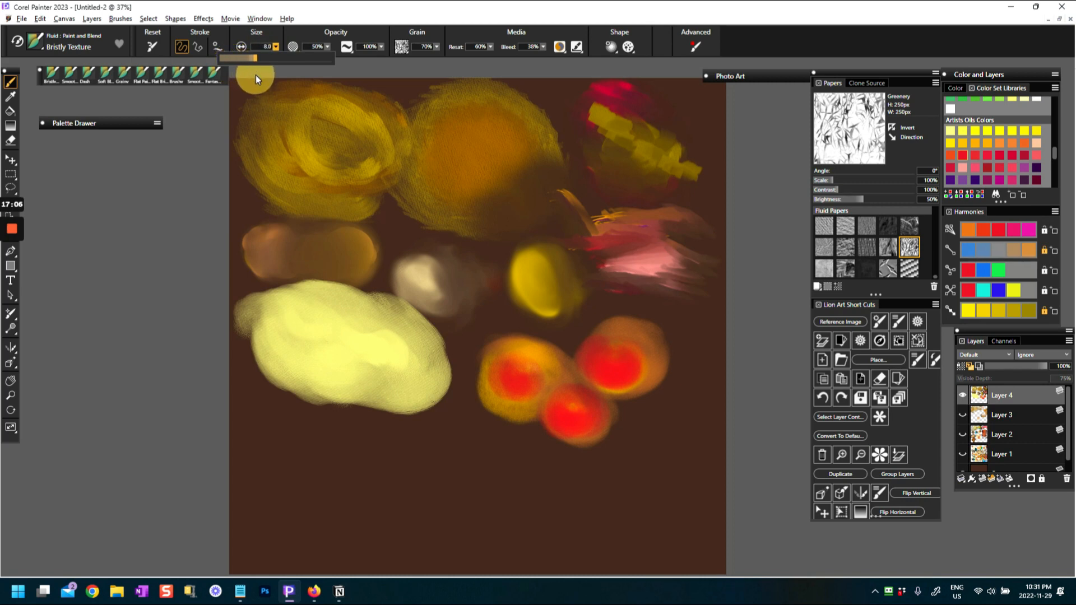
Reduce the brush size to 12.0 and paint thin red leaf-like strokes fanning out above the balls
{"action": "left_click", "coordinate": [572, 355]}
{"action": "mouse_move", "coordinate": [581, 319]}
{"action": "left_mouse_down"}
{"action": "mouse_move", "coordinate": [571, 363]}
{"action": "mouse_move", "coordinate": [609, 310]}
{"action": "left_mouse_up"}
{"action": "left_click_drag", "start_coordinate": [531, 320], "coordinate": [571, 359]}
{"action": "mouse_move", "coordinate": [545, 331]}
{"action": "left_mouse_down"}
{"action": "mouse_move", "coordinate": [562, 356]}
{"action": "mouse_move", "coordinate": [610, 312]}
{"action": "left_mouse_up"}
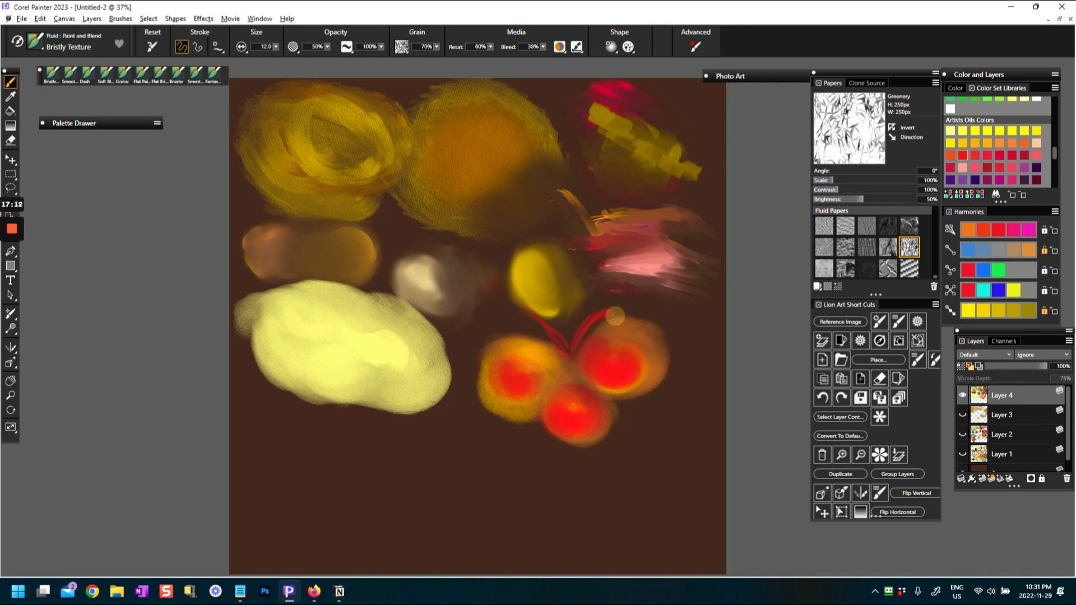
Choose a dark violet and add thin accent strokes over the red leaf-like sprigs above the balls
{"action": "left_click", "coordinate": [975, 181]}
{"action": "left_click_drag", "start_coordinate": [575, 345], "coordinate": [591, 338]}
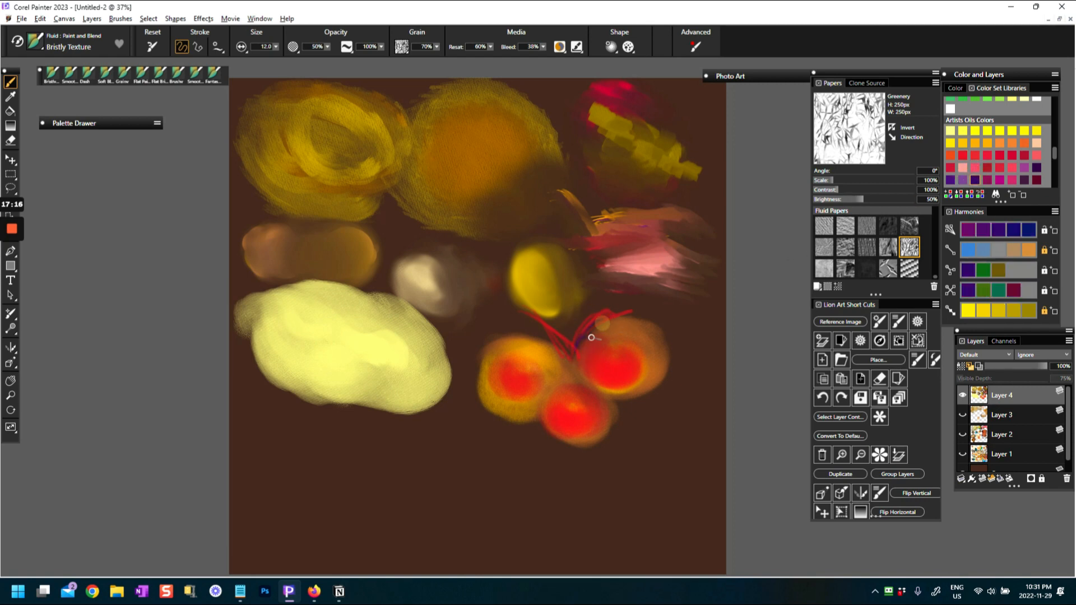
{"action": "mouse_move", "coordinate": [527, 331]}
{"action": "left_mouse_down"}
{"action": "mouse_move", "coordinate": [540, 324]}
{"action": "mouse_move", "coordinate": [550, 337]}
{"action": "mouse_move", "coordinate": [637, 321]}
{"action": "mouse_move", "coordinate": [653, 331]}
{"action": "left_mouse_up"}
{"action": "left_click_drag", "start_coordinate": [523, 319], "coordinate": [570, 351]}
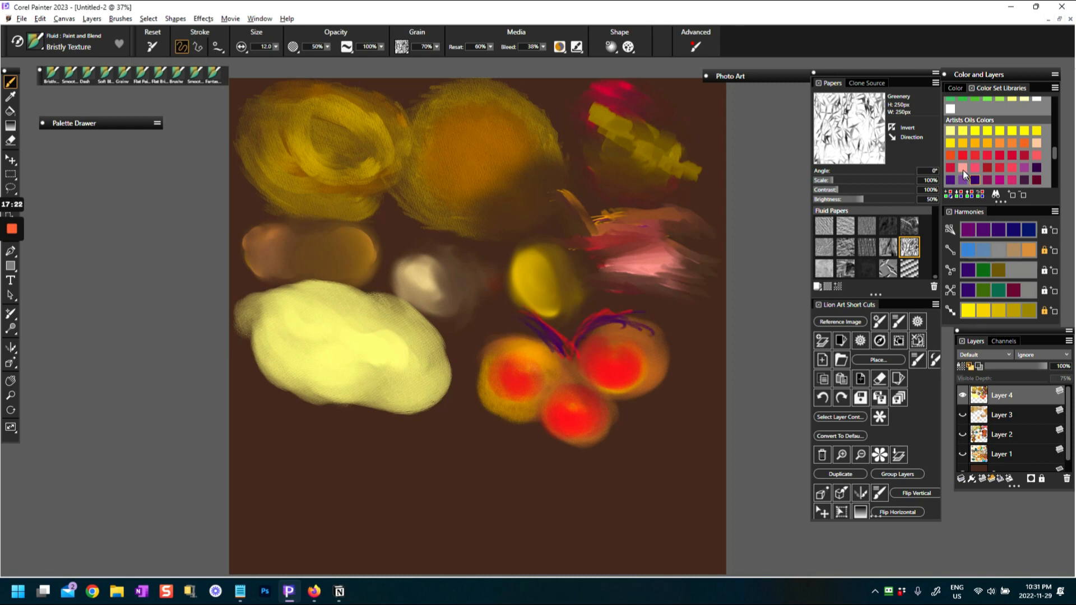
Choose a pale pink and add light strokes to the sprigs and loose looping outlines around the upper right ball
{"action": "left_click", "coordinate": [966, 176]}
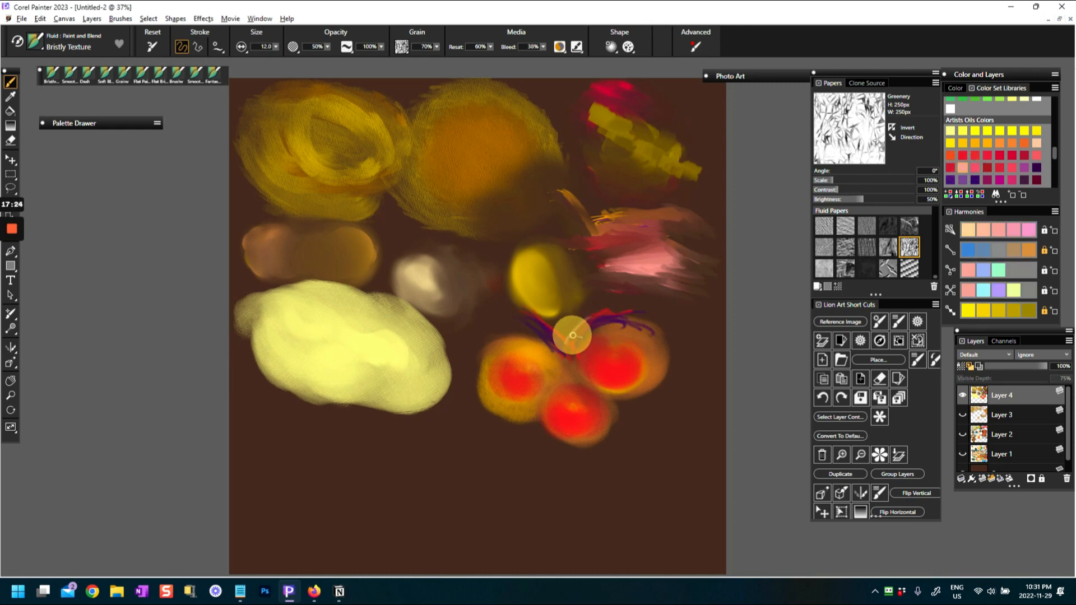
{"action": "left_click_drag", "start_coordinate": [587, 318], "coordinate": [560, 342]}
{"action": "mouse_move", "coordinate": [524, 310]}
{"action": "left_mouse_down"}
{"action": "mouse_move", "coordinate": [558, 341]}
{"action": "mouse_move", "coordinate": [600, 320]}
{"action": "mouse_move", "coordinate": [625, 318]}
{"action": "mouse_move", "coordinate": [631, 335]}
{"action": "left_mouse_up"}
{"action": "mouse_move", "coordinate": [616, 379]}
{"action": "left_mouse_down"}
{"action": "mouse_move", "coordinate": [636, 353]}
{"action": "mouse_move", "coordinate": [594, 395]}
{"action": "left_mouse_up"}
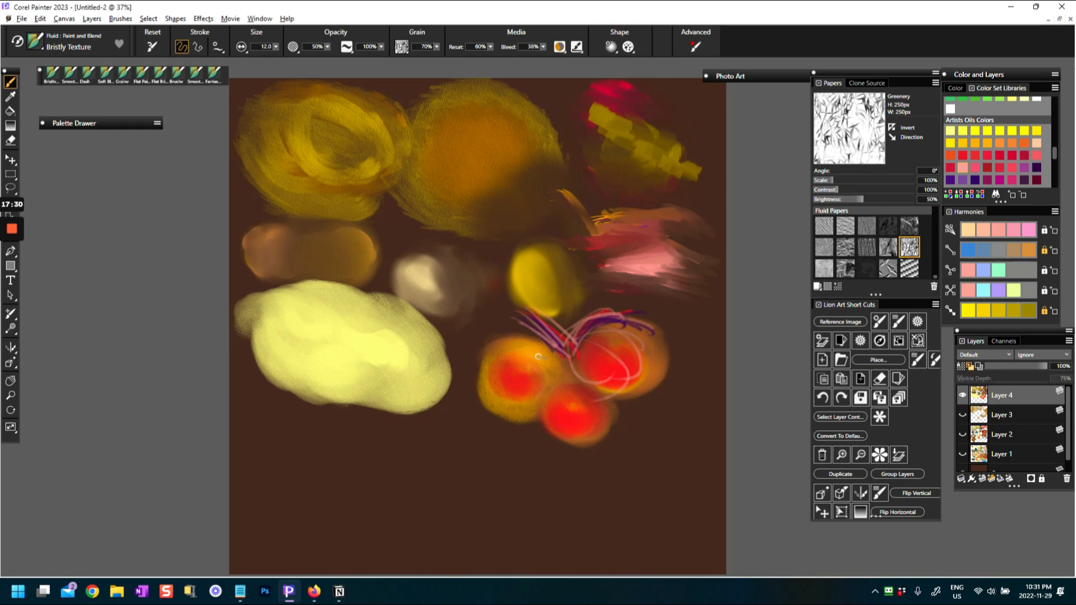
Draw loose pale pink loops around and inside the left and lower balls, with extra pink accents on the right one
{"action": "left_click_drag", "start_coordinate": [535, 316], "coordinate": [480, 377]}
{"action": "left_click_drag", "start_coordinate": [529, 406], "coordinate": [541, 350]}
{"action": "mouse_move", "coordinate": [511, 338]}
{"action": "left_mouse_down"}
{"action": "mouse_move", "coordinate": [542, 356]}
{"action": "mouse_move", "coordinate": [530, 399]}
{"action": "left_mouse_up"}
{"action": "mouse_move", "coordinate": [496, 355]}
{"action": "left_mouse_down"}
{"action": "mouse_move", "coordinate": [496, 401]}
{"action": "mouse_move", "coordinate": [529, 403]}
{"action": "mouse_move", "coordinate": [476, 357]}
{"action": "left_mouse_up"}
{"action": "mouse_move", "coordinate": [543, 393]}
{"action": "left_mouse_down"}
{"action": "mouse_move", "coordinate": [547, 438]}
{"action": "mouse_move", "coordinate": [591, 404]}
{"action": "left_mouse_up"}
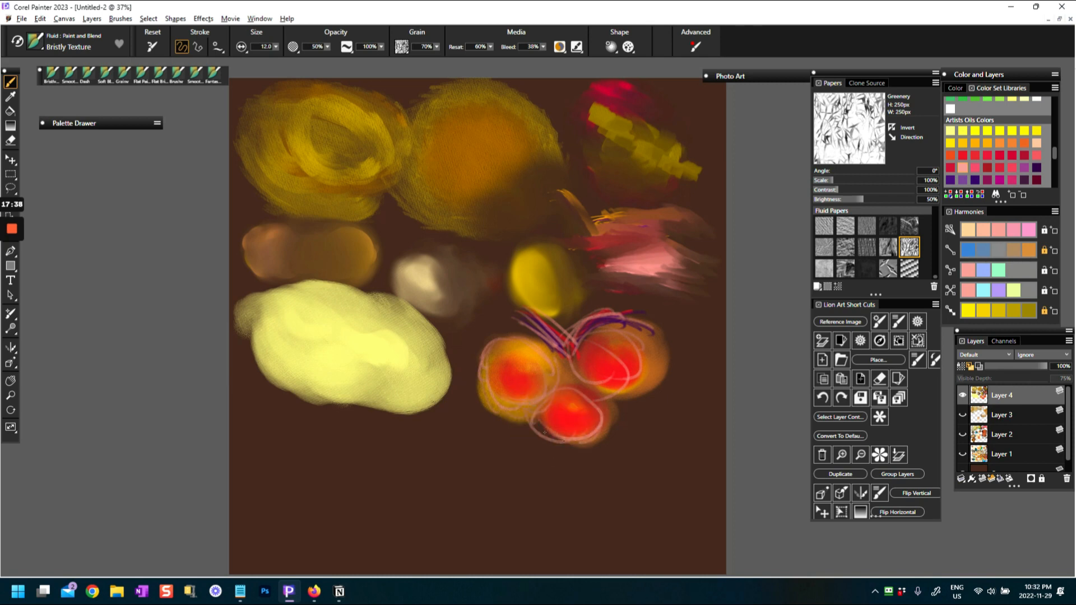
{"action": "left_click_drag", "start_coordinate": [578, 348], "coordinate": [599, 320]}
{"action": "left_click_drag", "start_coordinate": [502, 363], "coordinate": [535, 358]}
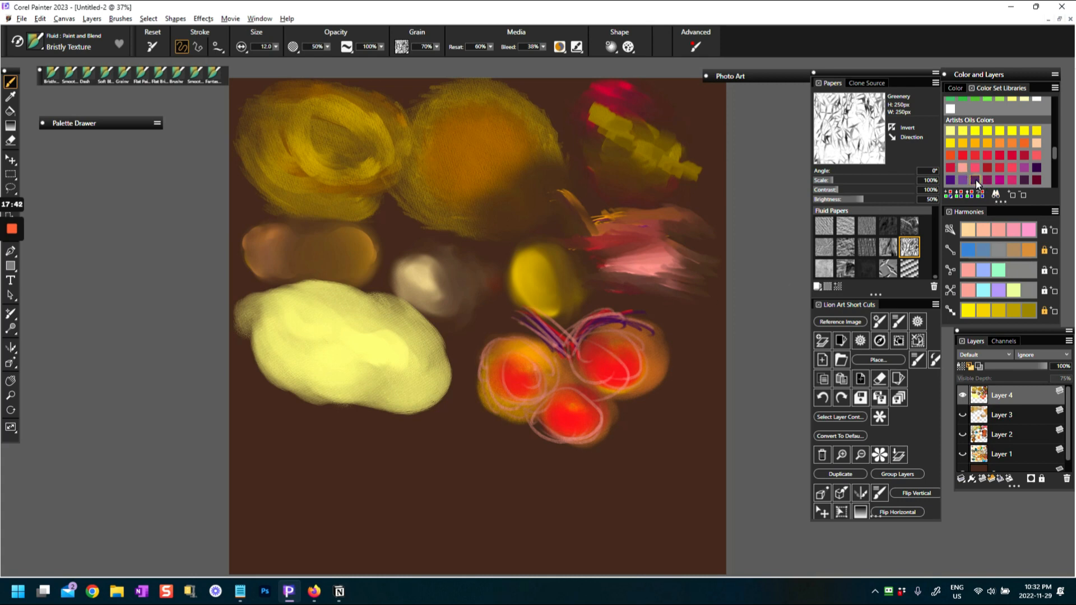
Choose a teal, enlarge the brush, and paint teal over the centers of all three balls, spreading it across the lower one
{"action": "scroll", "coordinate": [978, 184], "scroll_direction": "down", "scroll_amount": 2}
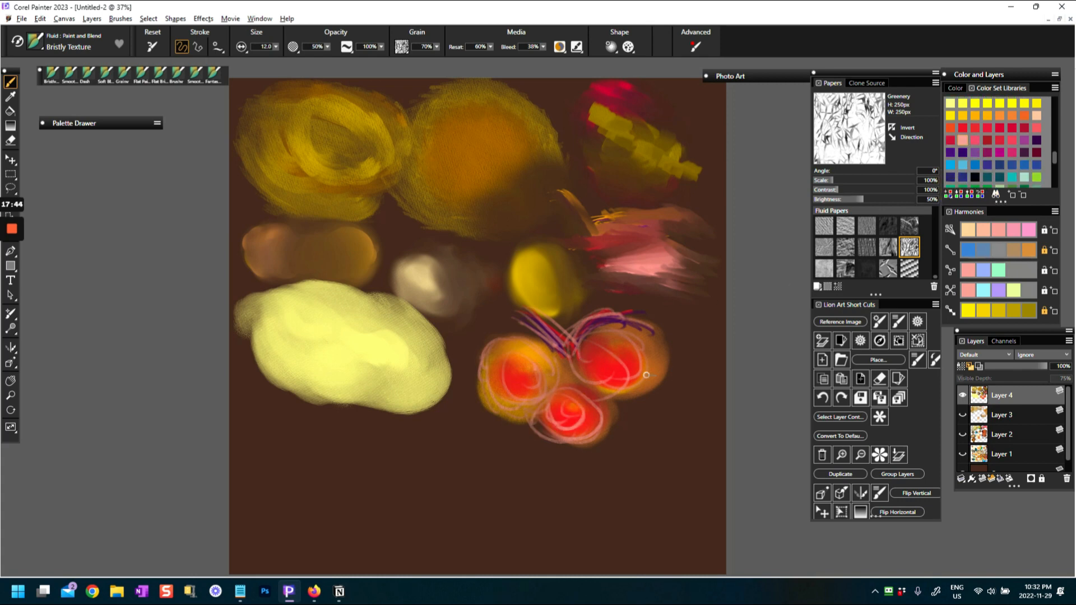
{"action": "left_click", "coordinate": [1012, 178]}
{"action": "mouse_move", "coordinate": [567, 397]}
{"action": "left_mouse_down"}
{"action": "mouse_move", "coordinate": [555, 425]}
{"action": "mouse_move", "coordinate": [580, 411]}
{"action": "mouse_move", "coordinate": [576, 423]}
{"action": "mouse_move", "coordinate": [585, 410]}
{"action": "mouse_move", "coordinate": [587, 420]}
{"action": "mouse_move", "coordinate": [564, 392]}
{"action": "mouse_move", "coordinate": [571, 423]}
{"action": "left_mouse_up"}
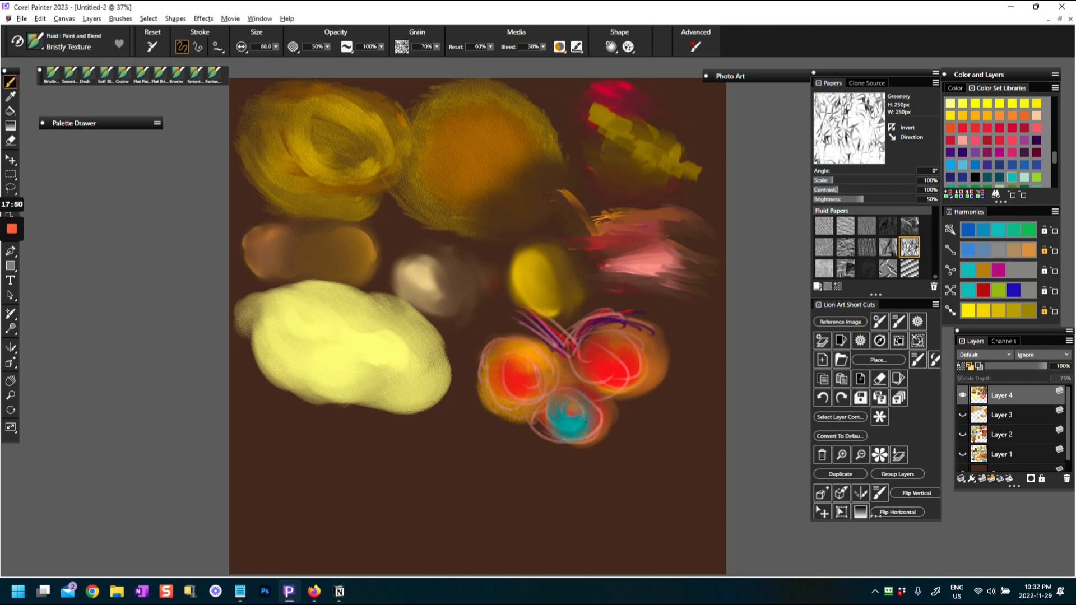
{"action": "mouse_move", "coordinate": [524, 369]}
{"action": "left_mouse_down"}
{"action": "mouse_move", "coordinate": [522, 356]}
{"action": "mouse_move", "coordinate": [518, 374]}
{"action": "mouse_move", "coordinate": [536, 379]}
{"action": "mouse_move", "coordinate": [610, 378]}
{"action": "mouse_move", "coordinate": [612, 341]}
{"action": "mouse_move", "coordinate": [600, 343]}
{"action": "left_mouse_up"}
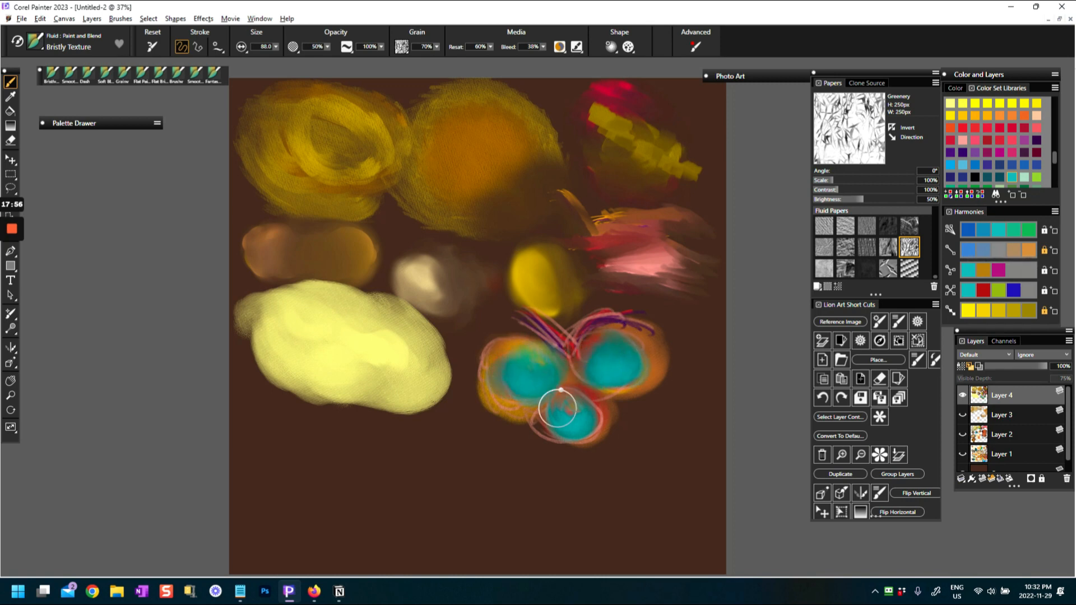
{"action": "mouse_move", "coordinate": [572, 395]}
{"action": "left_mouse_down"}
{"action": "mouse_move", "coordinate": [594, 403]}
{"action": "mouse_move", "coordinate": [544, 383]}
{"action": "left_mouse_up"}
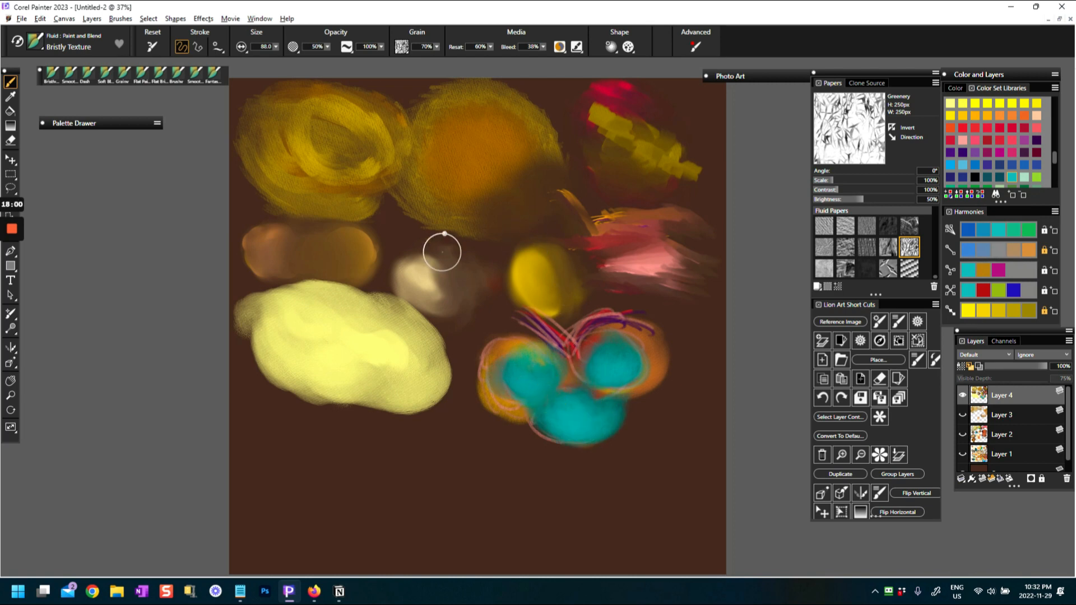
Switch to the Thick Bristle variant and paint a large blue flowerpot-like block over the lower part of the pale yellow oval
{"action": "left_click", "coordinate": [35, 41]}
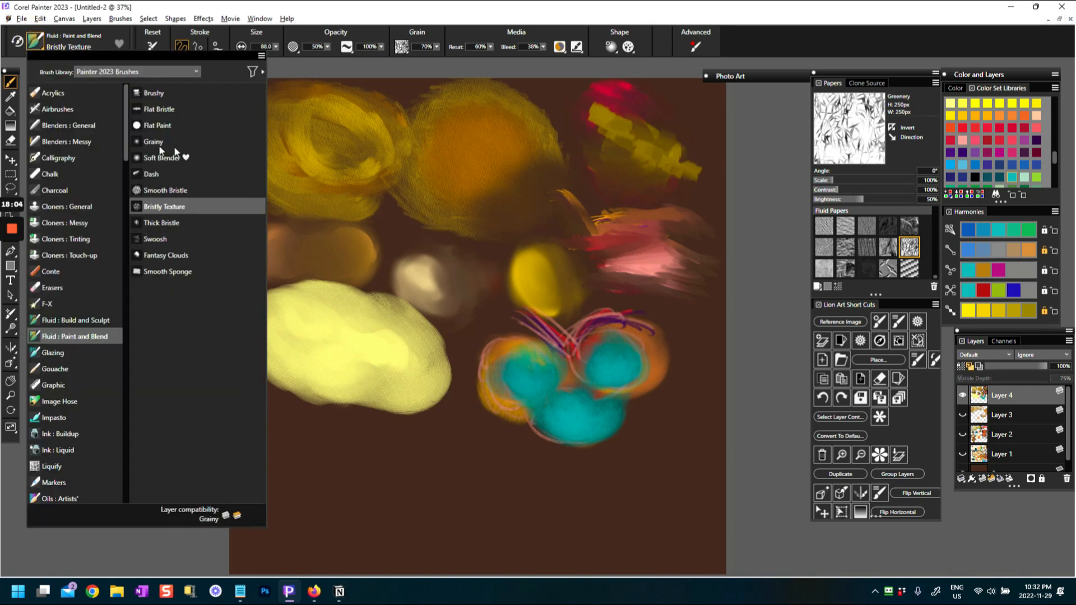
{"action": "left_click", "coordinate": [160, 224]}
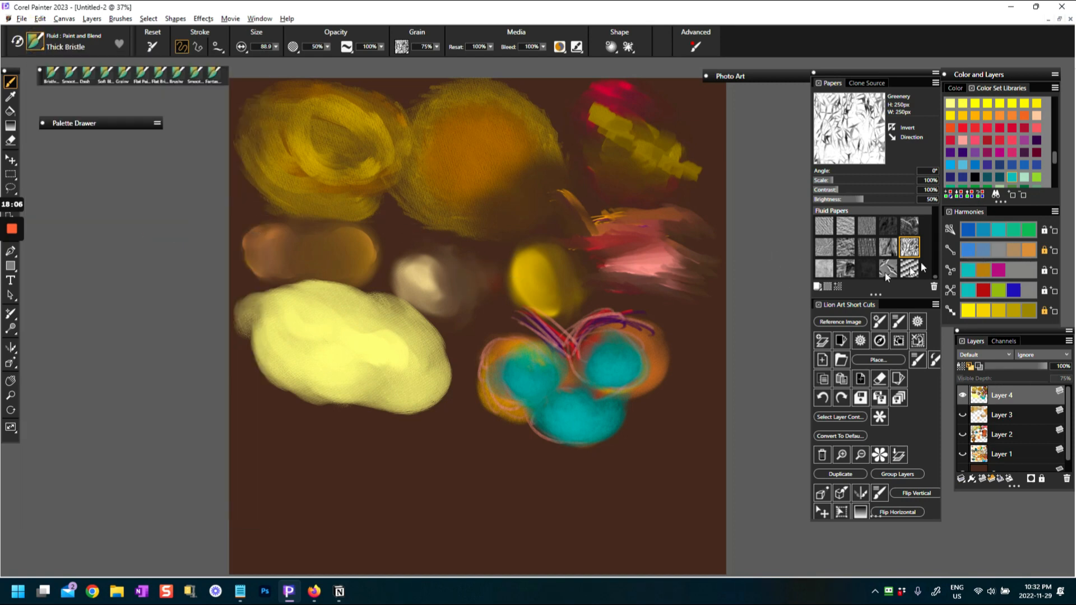
{"action": "left_click", "coordinate": [975, 164]}
{"action": "left_click", "coordinate": [418, 442]}
{"action": "mouse_move", "coordinate": [418, 441]}
{"action": "left_mouse_down"}
{"action": "mouse_move", "coordinate": [382, 462]}
{"action": "mouse_move", "coordinate": [405, 470]}
{"action": "mouse_move", "coordinate": [378, 484]}
{"action": "mouse_move", "coordinate": [472, 447]}
{"action": "mouse_move", "coordinate": [375, 492]}
{"action": "mouse_move", "coordinate": [466, 462]}
{"action": "mouse_move", "coordinate": [440, 476]}
{"action": "mouse_move", "coordinate": [403, 442]}
{"action": "left_mouse_up"}
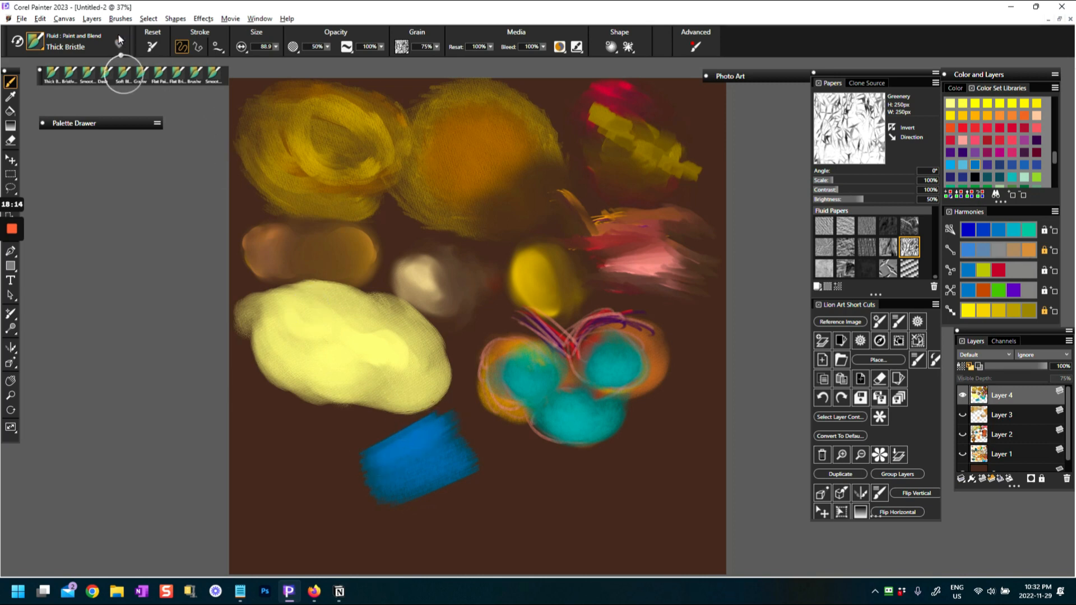
{"action": "mouse_move", "coordinate": [385, 510]}
{"action": "left_mouse_down"}
{"action": "mouse_move", "coordinate": [451, 488]}
{"action": "mouse_move", "coordinate": [400, 483]}
{"action": "mouse_move", "coordinate": [415, 444]}
{"action": "mouse_move", "coordinate": [403, 432]}
{"action": "mouse_move", "coordinate": [441, 412]}
{"action": "mouse_move", "coordinate": [436, 394]}
{"action": "mouse_move", "coordinate": [350, 415]}
{"action": "mouse_move", "coordinate": [359, 406]}
{"action": "mouse_move", "coordinate": [312, 408]}
{"action": "mouse_move", "coordinate": [308, 392]}
{"action": "mouse_move", "coordinate": [437, 353]}
{"action": "mouse_move", "coordinate": [326, 382]}
{"action": "mouse_move", "coordinate": [308, 440]}
{"action": "left_mouse_up"}
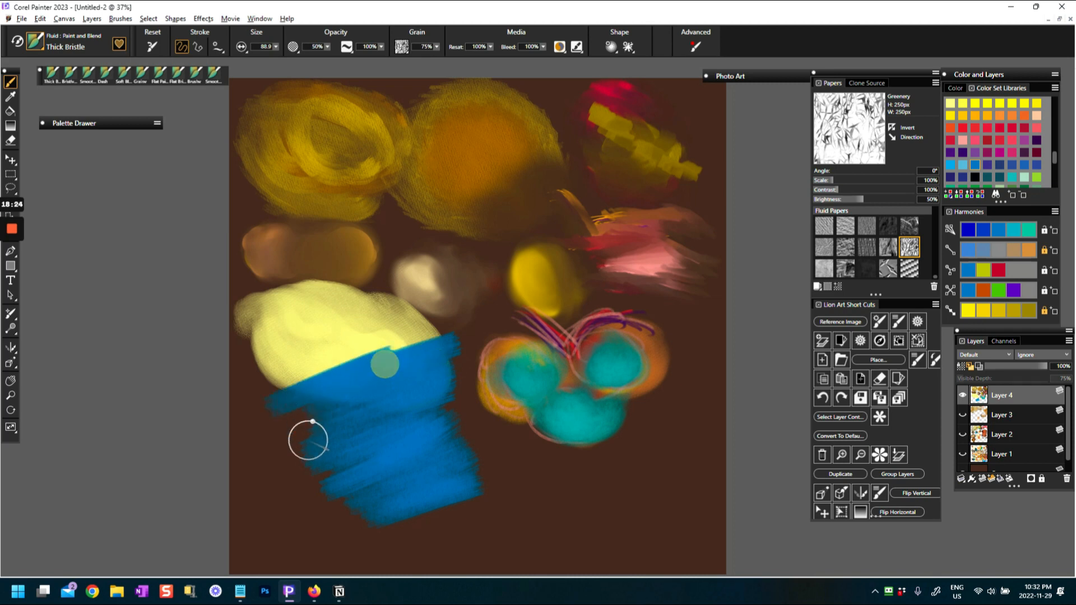
Set the Thick Bristle size to 52.6 and Reset to 41%, and stroke across the blue block and its upper edge
{"action": "left_click", "coordinate": [152, 47]}
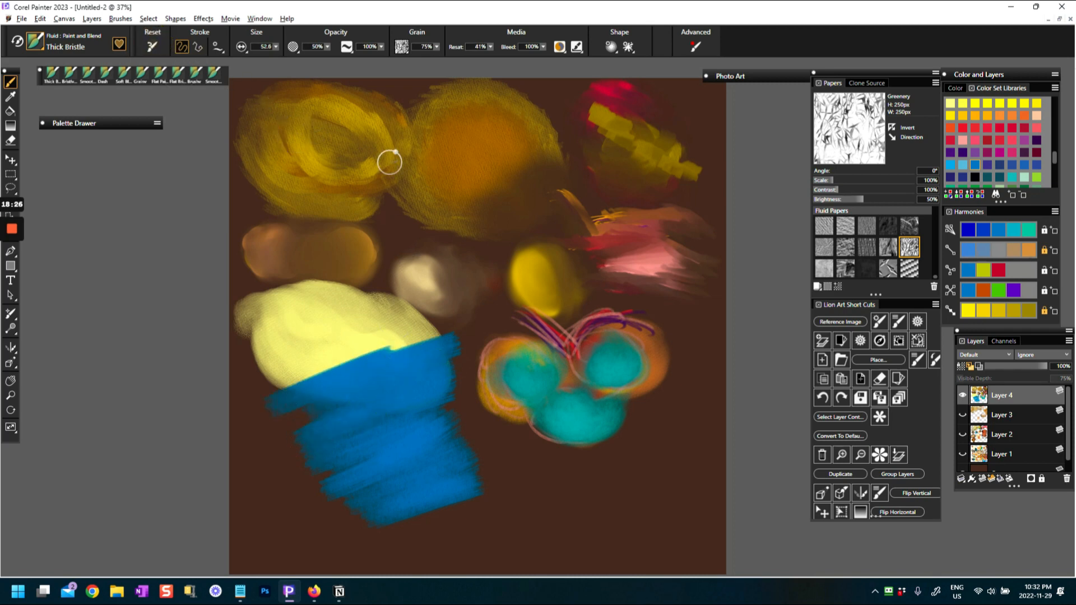
{"action": "left_click_drag", "start_coordinate": [335, 414], "coordinate": [417, 385]}
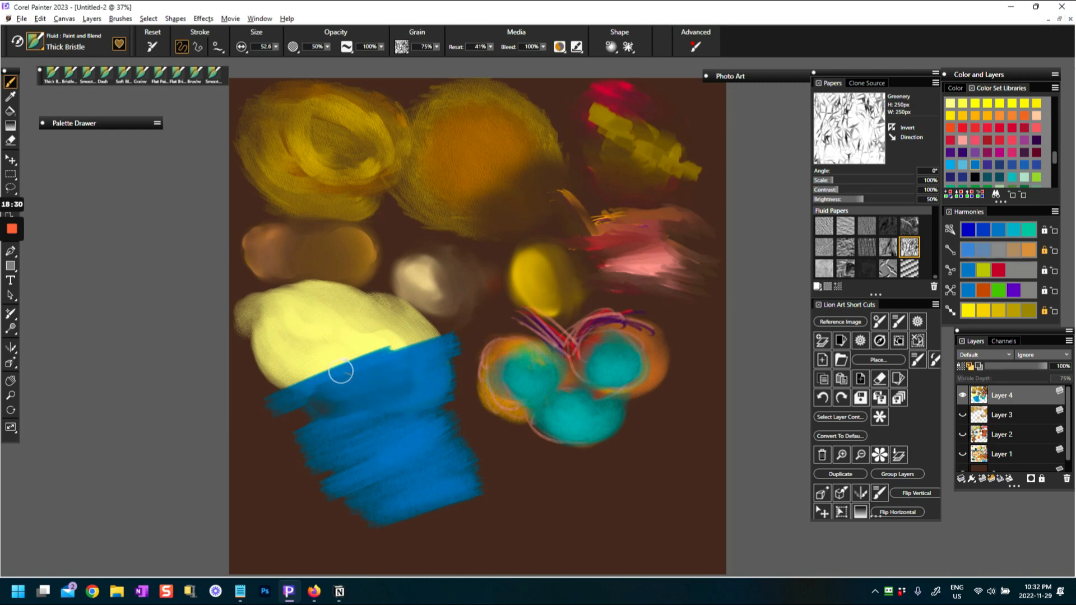
{"action": "mouse_move", "coordinate": [318, 423]}
{"action": "left_mouse_down"}
{"action": "mouse_move", "coordinate": [471, 447]}
{"action": "mouse_move", "coordinate": [365, 487]}
{"action": "mouse_move", "coordinate": [486, 488]}
{"action": "mouse_move", "coordinate": [449, 501]}
{"action": "left_mouse_up"}
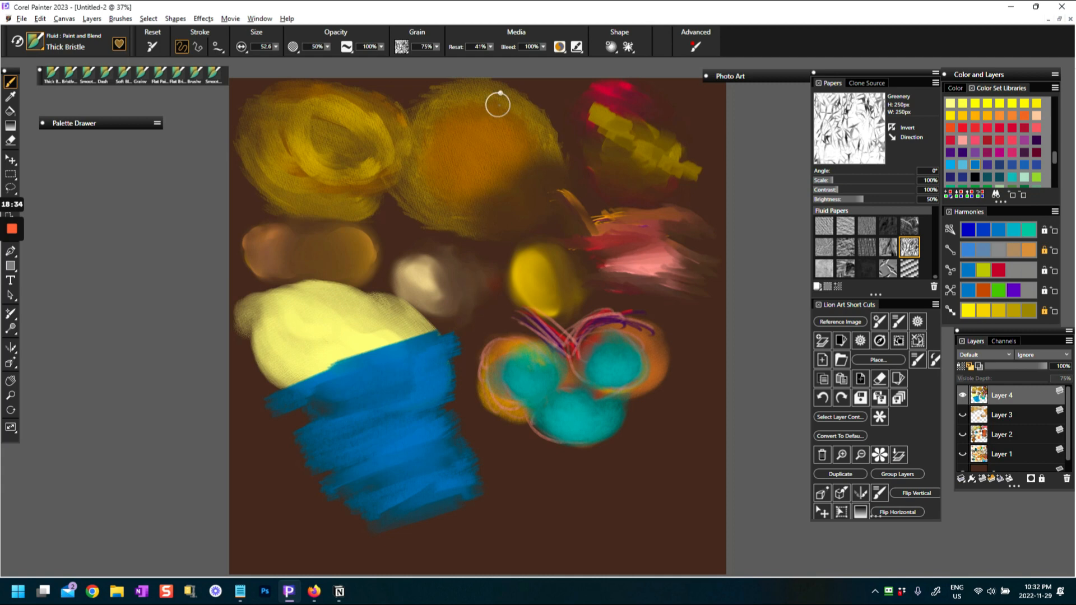
Lower Reset to 0% and drag blending strokes through the blue block to mix it with the brown background
{"action": "left_click_drag", "start_coordinate": [491, 47], "coordinate": [476, 55]}
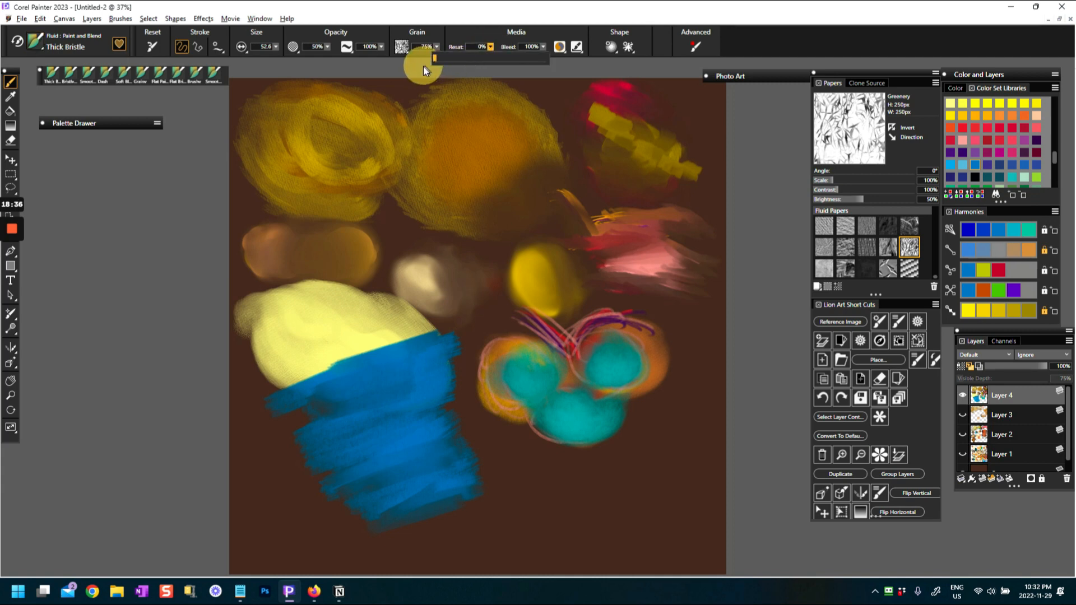
{"action": "mouse_move", "coordinate": [335, 401]}
{"action": "left_mouse_down"}
{"action": "mouse_move", "coordinate": [372, 418]}
{"action": "mouse_move", "coordinate": [425, 388]}
{"action": "mouse_move", "coordinate": [325, 371]}
{"action": "left_mouse_up"}
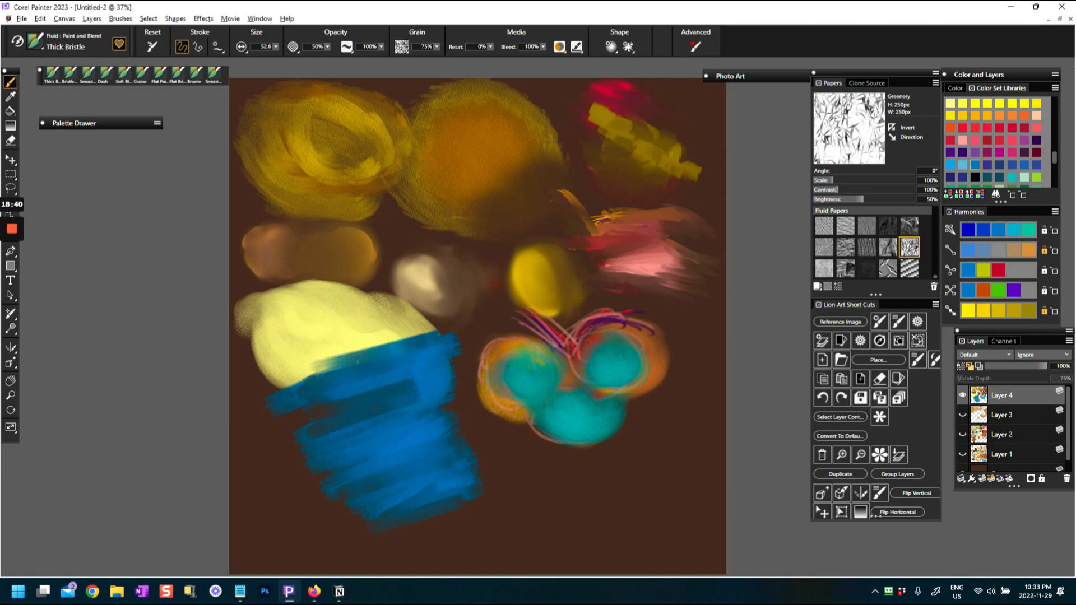
{"action": "left_click_drag", "start_coordinate": [408, 357], "coordinate": [283, 408]}
{"action": "mouse_move", "coordinate": [460, 361]}
{"action": "left_mouse_down"}
{"action": "mouse_move", "coordinate": [353, 398]}
{"action": "mouse_move", "coordinate": [422, 379]}
{"action": "mouse_move", "coordinate": [315, 416]}
{"action": "left_mouse_up"}
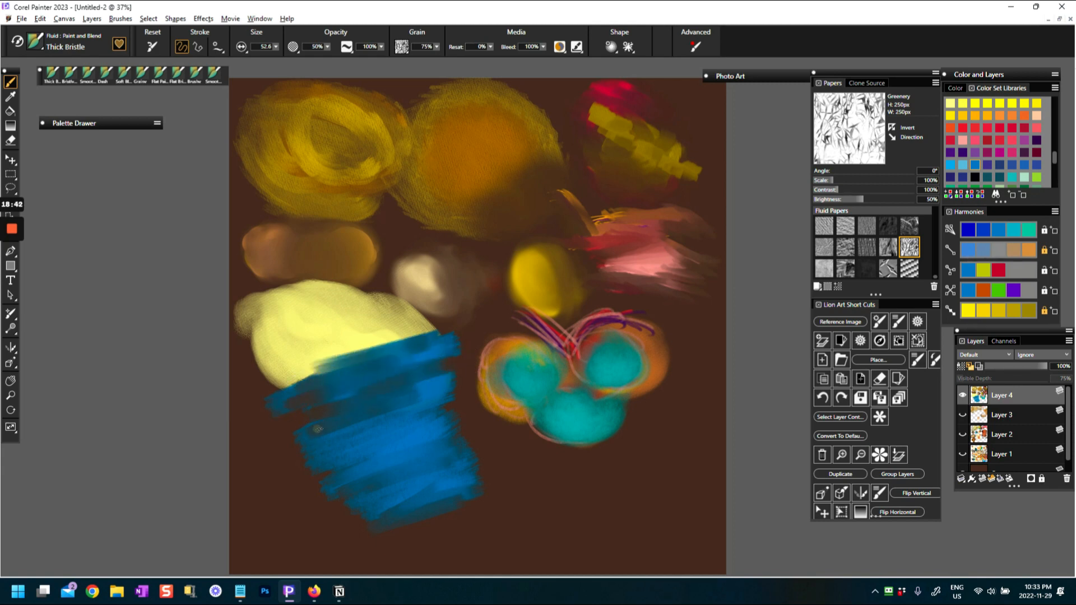
{"action": "left_click_drag", "start_coordinate": [445, 395], "coordinate": [348, 425]}
{"action": "mouse_move", "coordinate": [434, 386]}
{"action": "left_mouse_down"}
{"action": "mouse_move", "coordinate": [379, 426]}
{"action": "mouse_move", "coordinate": [412, 445]}
{"action": "mouse_move", "coordinate": [428, 478]}
{"action": "left_mouse_up"}
{"action": "mouse_move", "coordinate": [325, 476]}
{"action": "left_mouse_down"}
{"action": "mouse_move", "coordinate": [437, 447]}
{"action": "mouse_move", "coordinate": [335, 461]}
{"action": "mouse_move", "coordinate": [418, 427]}
{"action": "mouse_move", "coordinate": [380, 428]}
{"action": "mouse_move", "coordinate": [440, 417]}
{"action": "mouse_move", "coordinate": [391, 414]}
{"action": "mouse_move", "coordinate": [469, 400]}
{"action": "mouse_move", "coordinate": [373, 462]}
{"action": "mouse_move", "coordinate": [476, 434]}
{"action": "mouse_move", "coordinate": [375, 465]}
{"action": "left_mouse_up"}
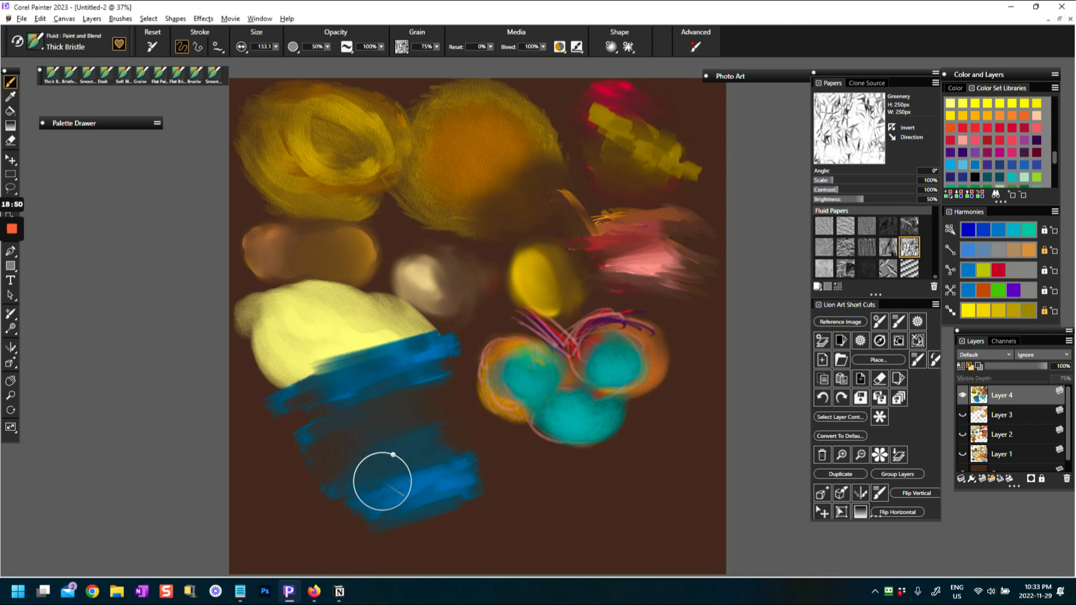
Enlarge the brush to 133.1 and smear the middle and lower parts of the blue block into the brown background
{"action": "left_click_drag", "start_coordinate": [453, 465], "coordinate": [355, 473]}
{"action": "left_click_drag", "start_coordinate": [453, 409], "coordinate": [361, 403]}
{"action": "left_click_drag", "start_coordinate": [457, 377], "coordinate": [365, 401]}
{"action": "left_click_drag", "start_coordinate": [466, 453], "coordinate": [383, 495]}
{"action": "left_click_drag", "start_coordinate": [502, 455], "coordinate": [391, 492]}
{"action": "left_click_drag", "start_coordinate": [486, 491], "coordinate": [387, 527]}
{"action": "left_click_drag", "start_coordinate": [504, 494], "coordinate": [321, 543]}
{"action": "left_click_drag", "start_coordinate": [469, 474], "coordinate": [300, 526]}
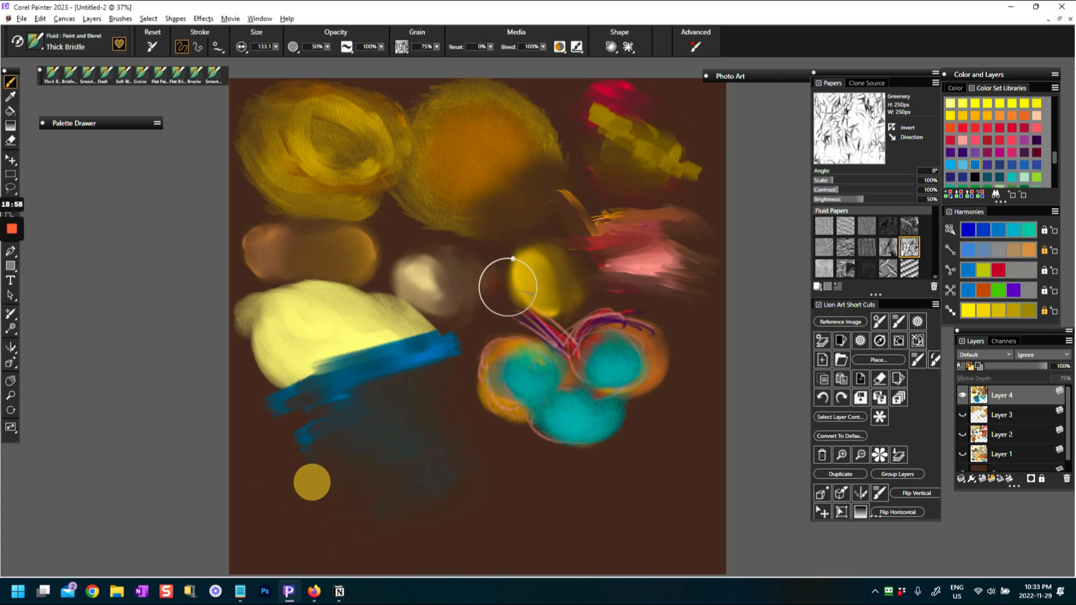
Raise the Reset value and repaint the smeared body of the blue block with solid blue
{"action": "left_click", "coordinate": [492, 47]}
{"action": "left_click_drag", "start_coordinate": [491, 58], "coordinate": [501, 58]}
{"action": "mouse_move", "coordinate": [319, 410]}
{"action": "left_mouse_down"}
{"action": "mouse_move", "coordinate": [414, 385]}
{"action": "mouse_move", "coordinate": [295, 426]}
{"action": "mouse_move", "coordinate": [413, 393]}
{"action": "mouse_move", "coordinate": [337, 431]}
{"action": "mouse_move", "coordinate": [432, 421]}
{"action": "mouse_move", "coordinate": [335, 466]}
{"action": "mouse_move", "coordinate": [434, 436]}
{"action": "mouse_move", "coordinate": [337, 496]}
{"action": "mouse_move", "coordinate": [442, 465]}
{"action": "left_mouse_up"}
Lower Reset to 20% and paint blue across the upper part of the block and over the pale yellow oval
{"action": "left_click", "coordinate": [491, 46]}
{"action": "left_click_drag", "start_coordinate": [487, 58], "coordinate": [474, 61]}
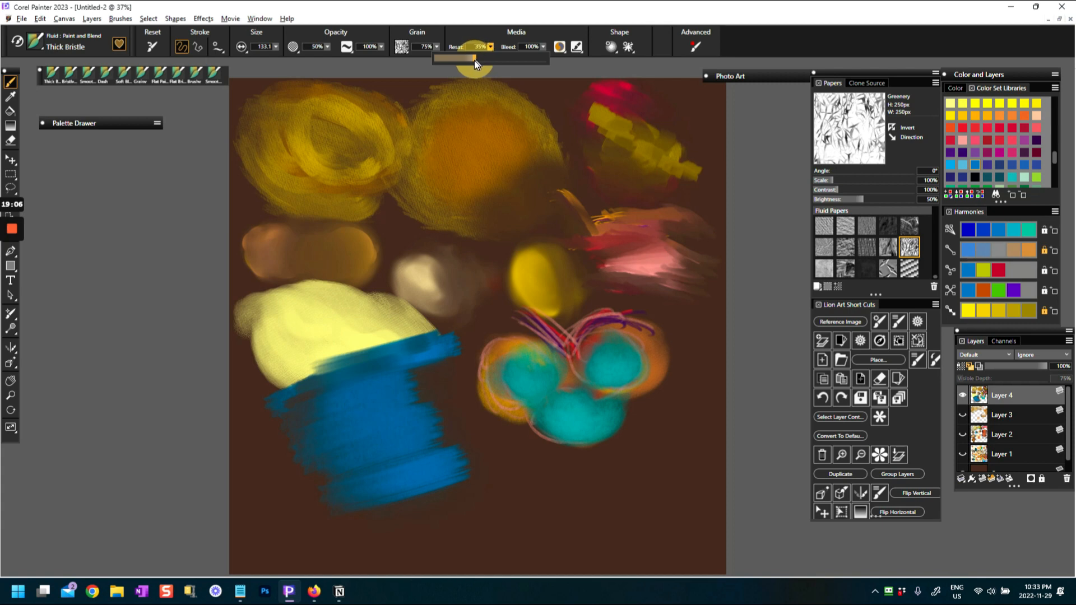
{"action": "mouse_move", "coordinate": [394, 429]}
{"action": "left_mouse_down"}
{"action": "mouse_move", "coordinate": [367, 436]}
{"action": "mouse_move", "coordinate": [416, 415]}
{"action": "mouse_move", "coordinate": [372, 408]}
{"action": "left_mouse_up"}
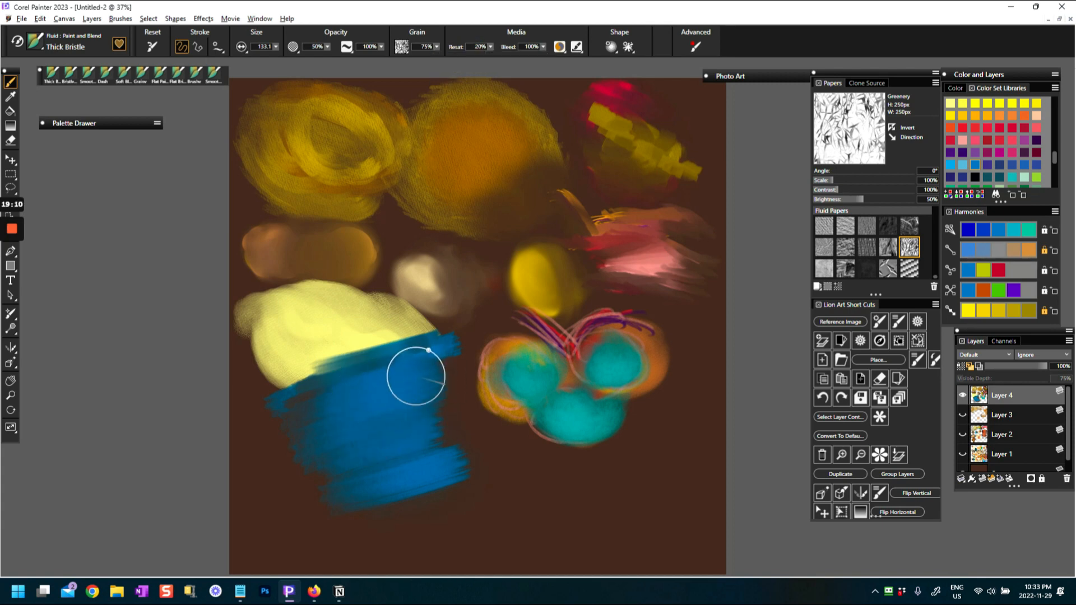
{"action": "left_click_drag", "start_coordinate": [415, 376], "coordinate": [359, 385]}
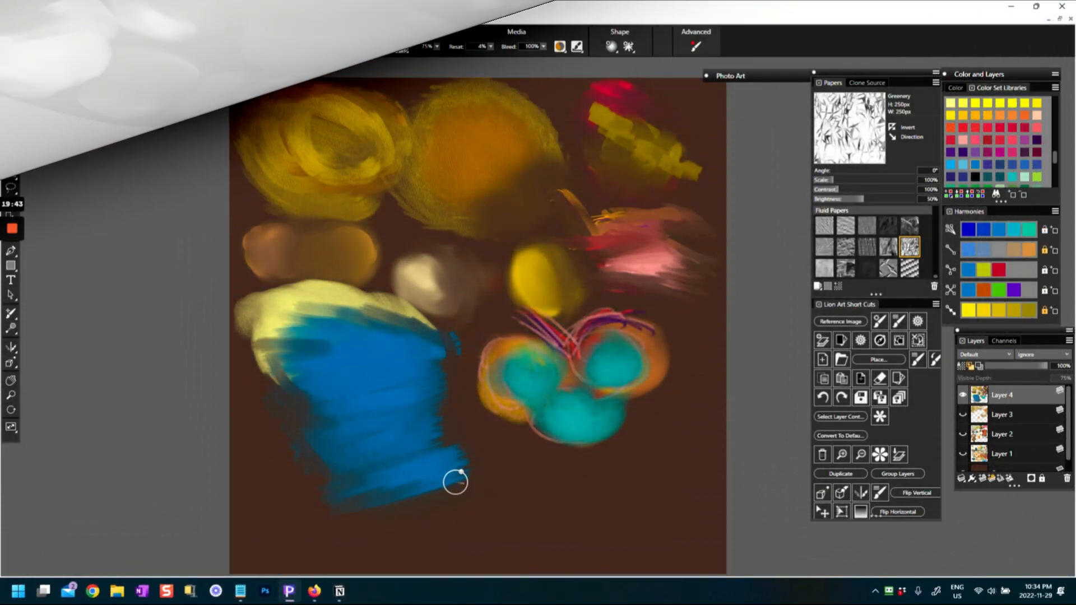
With size 52.6 and Reset 4%, blend the blue-yellow boundary and smudge the three teal-centered balls together
{"action": "mouse_move", "coordinate": [317, 331]}
{"action": "left_mouse_down"}
{"action": "mouse_move", "coordinate": [414, 322]}
{"action": "mouse_move", "coordinate": [443, 340]}
{"action": "mouse_move", "coordinate": [442, 361]}
{"action": "mouse_move", "coordinate": [312, 337]}
{"action": "mouse_move", "coordinate": [272, 349]}
{"action": "mouse_move", "coordinate": [306, 367]}
{"action": "mouse_move", "coordinate": [338, 404]}
{"action": "left_mouse_up"}
{"action": "mouse_move", "coordinate": [547, 373]}
{"action": "left_mouse_down"}
{"action": "mouse_move", "coordinate": [501, 367]}
{"action": "mouse_move", "coordinate": [504, 352]}
{"action": "mouse_move", "coordinate": [582, 374]}
{"action": "mouse_move", "coordinate": [643, 347]}
{"action": "mouse_move", "coordinate": [519, 358]}
{"action": "mouse_move", "coordinate": [497, 338]}
{"action": "mouse_move", "coordinate": [670, 365]}
{"action": "left_mouse_up"}
{"action": "mouse_move", "coordinate": [571, 354]}
{"action": "left_mouse_down"}
{"action": "mouse_move", "coordinate": [586, 424]}
{"action": "mouse_move", "coordinate": [572, 368]}
{"action": "left_mouse_up"}
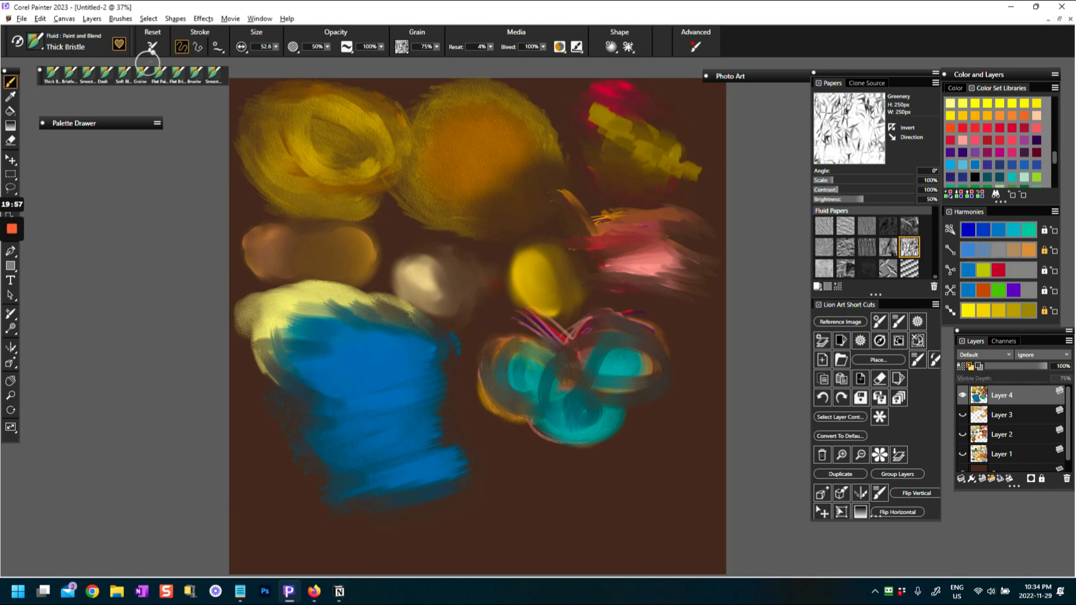
Switch to the Swoosh variant, choose the teal-green harmony color, and sweep diagonal strokes from the blue block across the teal-centered balls
{"action": "left_click", "coordinate": [38, 40]}
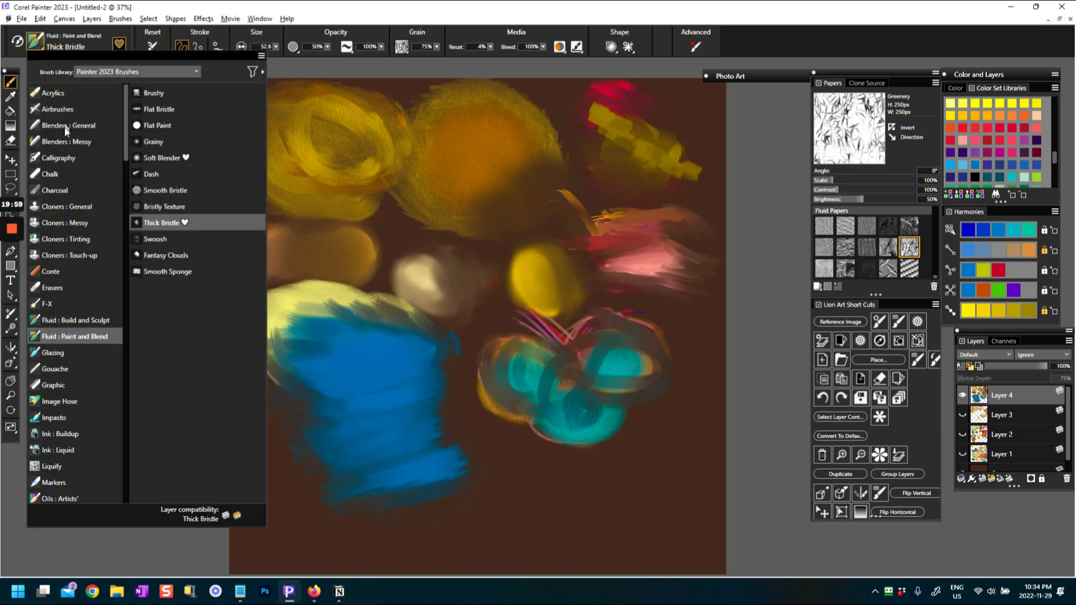
{"action": "left_click", "coordinate": [155, 239]}
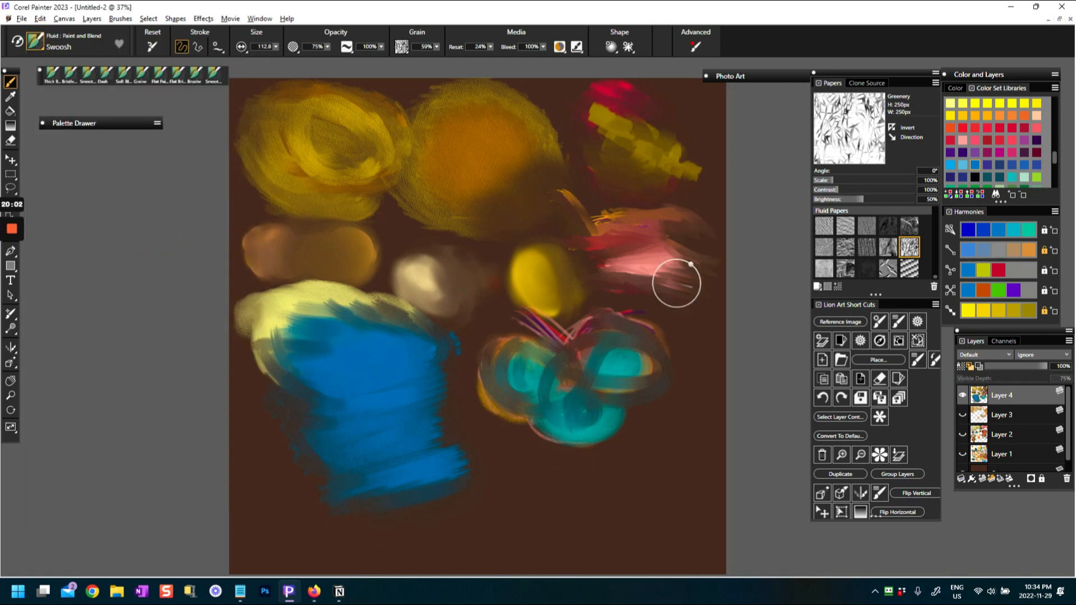
{"action": "left_click", "coordinate": [1030, 230]}
{"action": "mouse_move", "coordinate": [455, 477]}
{"action": "left_mouse_down"}
{"action": "mouse_move", "coordinate": [555, 416]}
{"action": "mouse_move", "coordinate": [493, 447]}
{"action": "mouse_move", "coordinate": [562, 400]}
{"action": "left_mouse_up"}
{"action": "left_click_drag", "start_coordinate": [397, 464], "coordinate": [541, 376]}
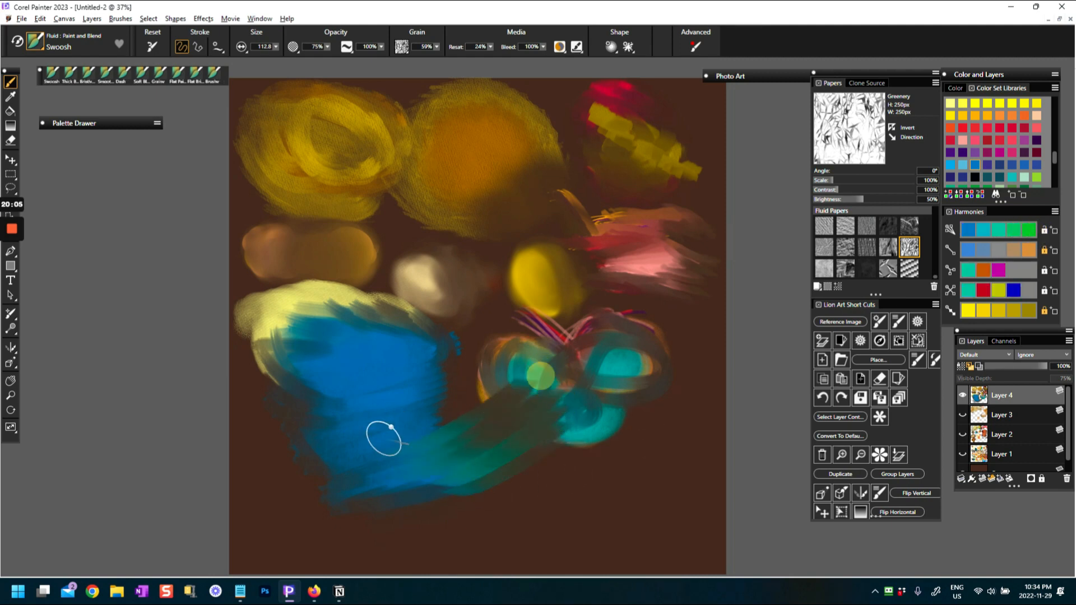
{"action": "left_click_drag", "start_coordinate": [397, 428], "coordinate": [543, 346]}
{"action": "left_click_drag", "start_coordinate": [386, 415], "coordinate": [541, 331]}
{"action": "left_click_drag", "start_coordinate": [381, 394], "coordinate": [667, 266]}
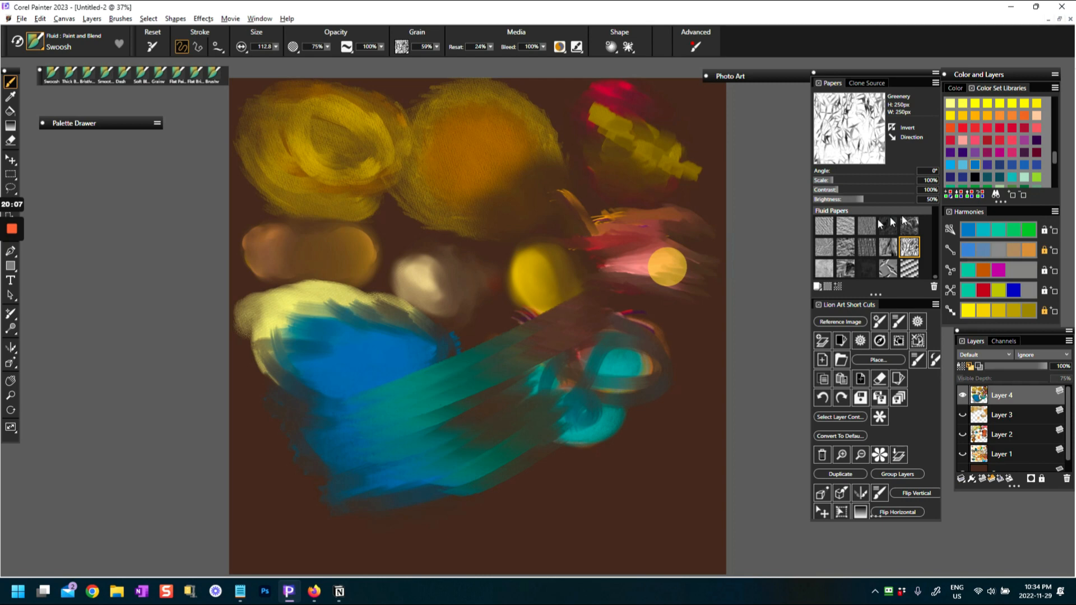
Choose golden yellow and paint diagonal Swoosh strokes over the left and lower parts of the blue-teal block
{"action": "left_click", "coordinate": [966, 116]}
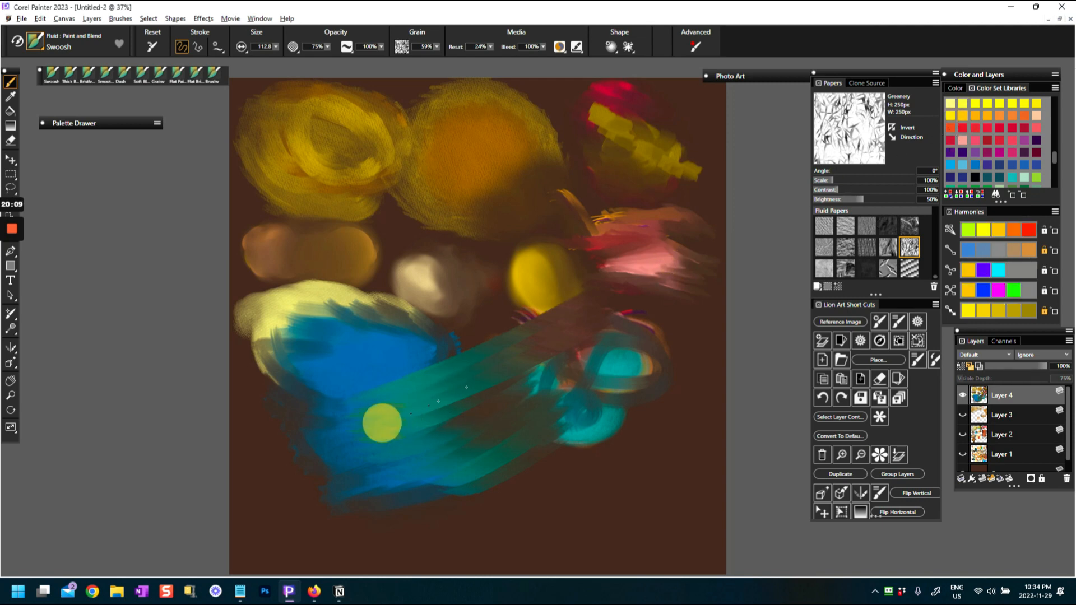
{"action": "left_click_drag", "start_coordinate": [358, 426], "coordinate": [487, 359]}
{"action": "left_click_drag", "start_coordinate": [334, 403], "coordinate": [493, 342]}
{"action": "mouse_move", "coordinate": [325, 454]}
{"action": "left_mouse_down"}
{"action": "mouse_move", "coordinate": [438, 428]}
{"action": "mouse_move", "coordinate": [471, 400]}
{"action": "left_mouse_up"}
{"action": "left_click_drag", "start_coordinate": [337, 462], "coordinate": [463, 417]}
{"action": "mouse_move", "coordinate": [346, 490]}
{"action": "left_mouse_down"}
{"action": "mouse_move", "coordinate": [496, 458]}
{"action": "mouse_move", "coordinate": [488, 440]}
{"action": "mouse_move", "coordinate": [414, 502]}
{"action": "mouse_move", "coordinate": [508, 449]}
{"action": "left_mouse_up"}
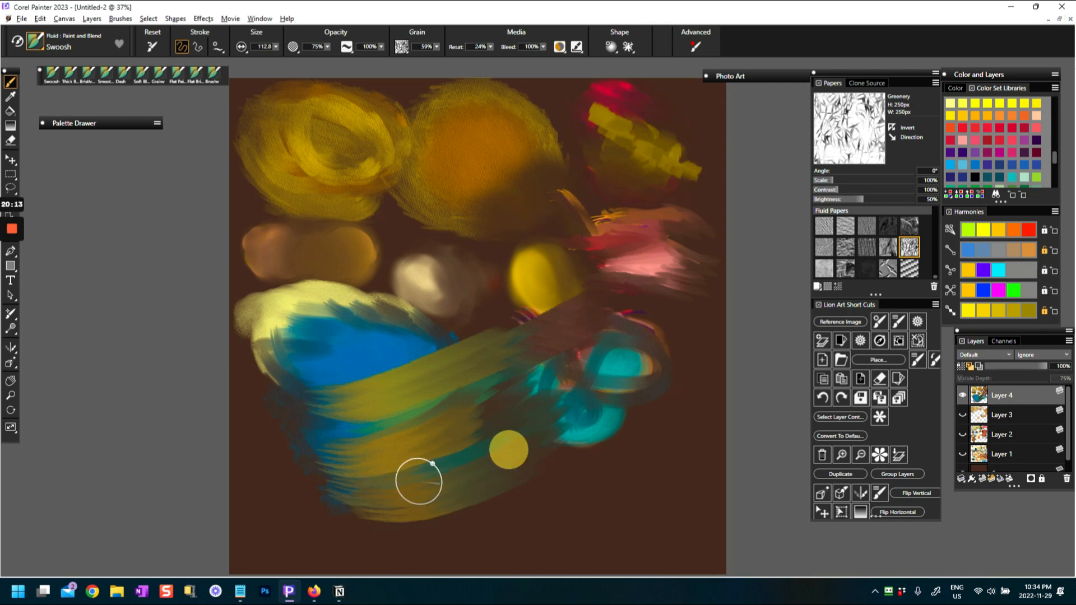
{"action": "left_click_drag", "start_coordinate": [365, 504], "coordinate": [513, 458]}
{"action": "mouse_move", "coordinate": [349, 471]}
{"action": "left_mouse_down"}
{"action": "mouse_move", "coordinate": [362, 475]}
{"action": "mouse_move", "coordinate": [451, 399]}
{"action": "left_mouse_up"}
{"action": "left_click_drag", "start_coordinate": [336, 384], "coordinate": [443, 347]}
Extend the golden yellow strokes over the upper middle of the block and out toward the teal balls
{"action": "mouse_move", "coordinate": [303, 389]}
{"action": "left_mouse_down"}
{"action": "mouse_move", "coordinate": [361, 385]}
{"action": "mouse_move", "coordinate": [461, 334]}
{"action": "left_mouse_up"}
{"action": "left_click_drag", "start_coordinate": [300, 368], "coordinate": [454, 320]}
{"action": "mouse_move", "coordinate": [315, 445]}
{"action": "left_mouse_down"}
{"action": "mouse_move", "coordinate": [351, 445]}
{"action": "mouse_move", "coordinate": [444, 386]}
{"action": "mouse_move", "coordinate": [476, 382]}
{"action": "left_mouse_up"}
{"action": "mouse_move", "coordinate": [387, 377]}
{"action": "left_mouse_down"}
{"action": "mouse_move", "coordinate": [486, 352]}
{"action": "mouse_move", "coordinate": [543, 312]}
{"action": "left_mouse_up"}
{"action": "left_click_drag", "start_coordinate": [432, 358], "coordinate": [526, 313]}
{"action": "left_click_drag", "start_coordinate": [443, 408], "coordinate": [585, 335]}
{"action": "left_click_drag", "start_coordinate": [471, 431], "coordinate": [597, 362]}
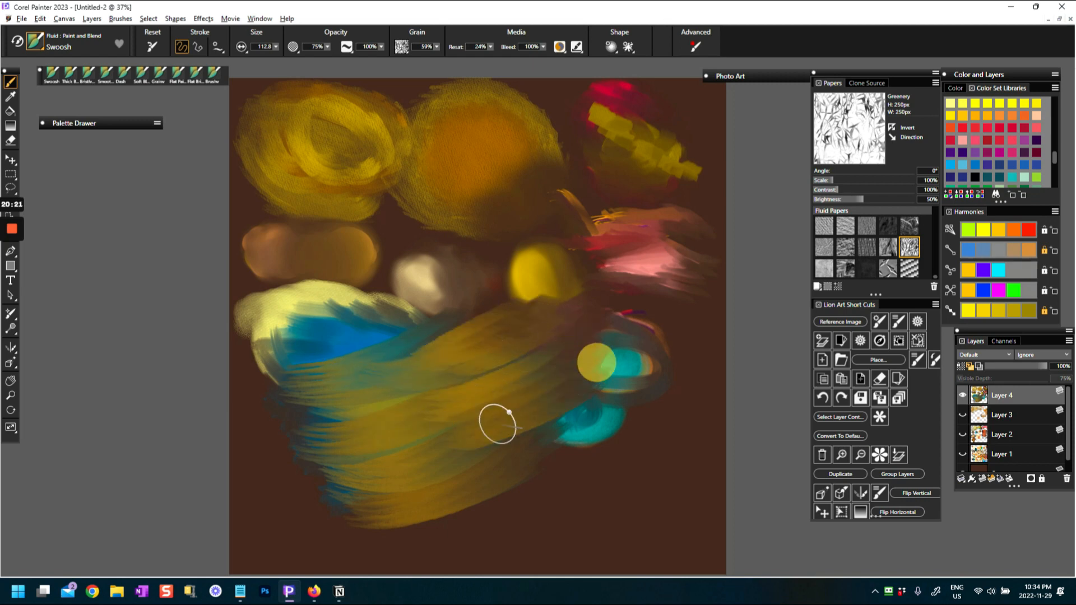
{"action": "left_click_drag", "start_coordinate": [448, 470], "coordinate": [600, 391]}
{"action": "mouse_move", "coordinate": [485, 493]}
{"action": "left_mouse_down"}
{"action": "mouse_move", "coordinate": [570, 455]}
{"action": "mouse_move", "coordinate": [631, 386]}
{"action": "left_mouse_up"}
Paint yellow-orange, yellow and orange strokes from the harmony row across the lower right of the golden shape
{"action": "left_click", "coordinate": [999, 233]}
{"action": "left_click_drag", "start_coordinate": [472, 489], "coordinate": [549, 445]}
{"action": "left_click_drag", "start_coordinate": [424, 507], "coordinate": [623, 401]}
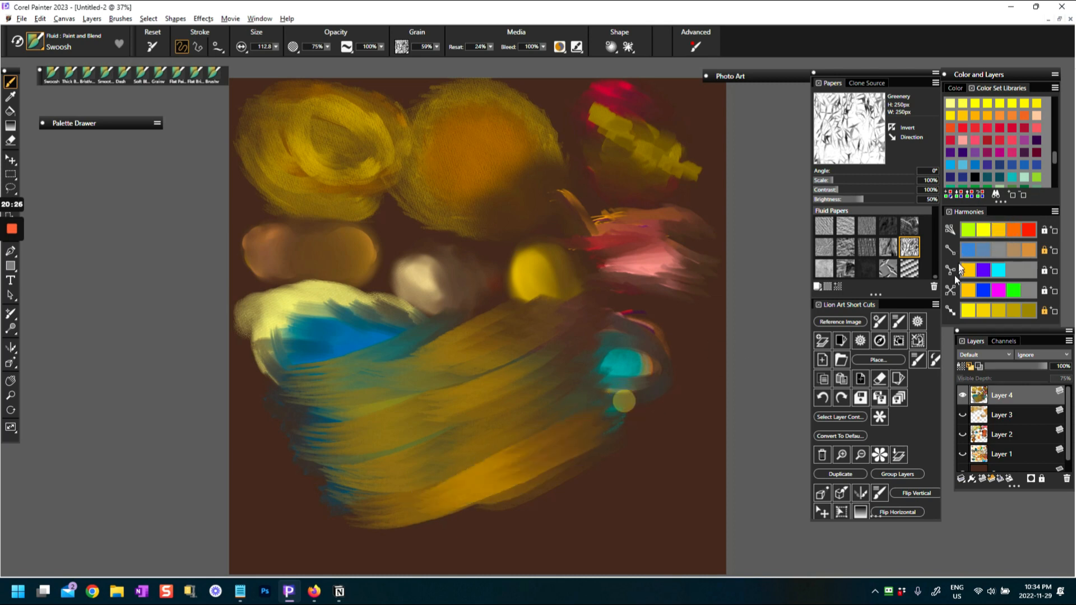
{"action": "left_click", "coordinate": [982, 229]}
{"action": "left_click_drag", "start_coordinate": [489, 484], "coordinate": [581, 434]}
{"action": "left_click_drag", "start_coordinate": [442, 507], "coordinate": [676, 408]}
{"action": "left_click", "coordinate": [1014, 233]}
{"action": "mouse_move", "coordinate": [483, 463]}
{"action": "left_mouse_down"}
{"action": "mouse_move", "coordinate": [572, 417]}
{"action": "mouse_move", "coordinate": [544, 431]}
{"action": "mouse_move", "coordinate": [553, 378]}
{"action": "left_mouse_up"}
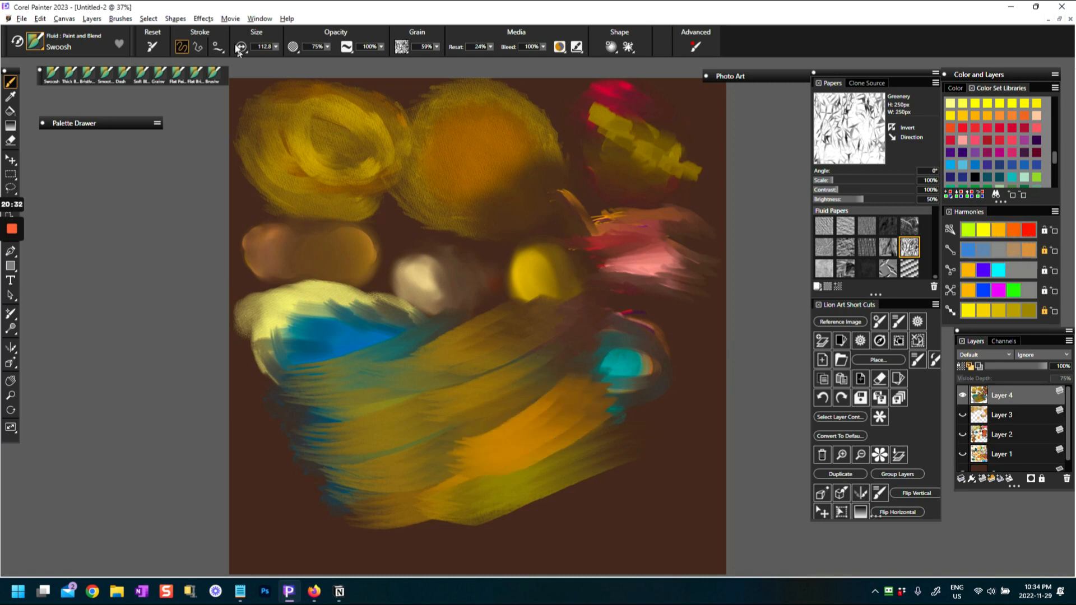
Enlarge the brush to 137.0 and layer orange strokes along the lower right edge of the golden shape
{"action": "mouse_move", "coordinate": [451, 476]}
{"action": "left_mouse_down"}
{"action": "mouse_move", "coordinate": [551, 434]}
{"action": "mouse_move", "coordinate": [536, 428]}
{"action": "left_mouse_up"}
{"action": "left_click_drag", "start_coordinate": [452, 496], "coordinate": [590, 442]}
{"action": "mouse_move", "coordinate": [446, 526]}
{"action": "left_mouse_down"}
{"action": "mouse_move", "coordinate": [602, 477]}
{"action": "mouse_move", "coordinate": [575, 482]}
{"action": "left_mouse_up"}
{"action": "mouse_move", "coordinate": [451, 538]}
{"action": "left_mouse_down"}
{"action": "mouse_move", "coordinate": [628, 464]}
{"action": "mouse_move", "coordinate": [629, 452]}
{"action": "left_mouse_up"}
{"action": "mouse_move", "coordinate": [473, 522]}
{"action": "left_mouse_down"}
{"action": "mouse_move", "coordinate": [538, 497]}
{"action": "mouse_move", "coordinate": [631, 429]}
{"action": "left_mouse_up"}
{"action": "left_click_drag", "start_coordinate": [432, 543], "coordinate": [632, 420]}
{"action": "left_click_drag", "start_coordinate": [497, 514], "coordinate": [633, 384]}
Paint orange strokes through the middle and upper part of the golden shape, up to the yellow ball
{"action": "left_click_drag", "start_coordinate": [332, 413], "coordinate": [556, 354]}
{"action": "mouse_move", "coordinate": [369, 378]}
{"action": "left_mouse_down"}
{"action": "mouse_move", "coordinate": [430, 358]}
{"action": "mouse_move", "coordinate": [527, 283]}
{"action": "left_mouse_up"}
{"action": "left_click_drag", "start_coordinate": [397, 351], "coordinate": [548, 274]}
{"action": "mouse_move", "coordinate": [367, 360]}
{"action": "left_mouse_down"}
{"action": "mouse_move", "coordinate": [508, 293]}
{"action": "mouse_move", "coordinate": [520, 345]}
{"action": "left_mouse_up"}
{"action": "left_click_drag", "start_coordinate": [425, 343], "coordinate": [539, 296]}
{"action": "left_click_drag", "start_coordinate": [446, 348], "coordinate": [542, 301]}
{"action": "left_click_drag", "start_coordinate": [448, 386], "coordinate": [586, 303]}
{"action": "left_click_drag", "start_coordinate": [417, 421], "coordinate": [552, 345]}
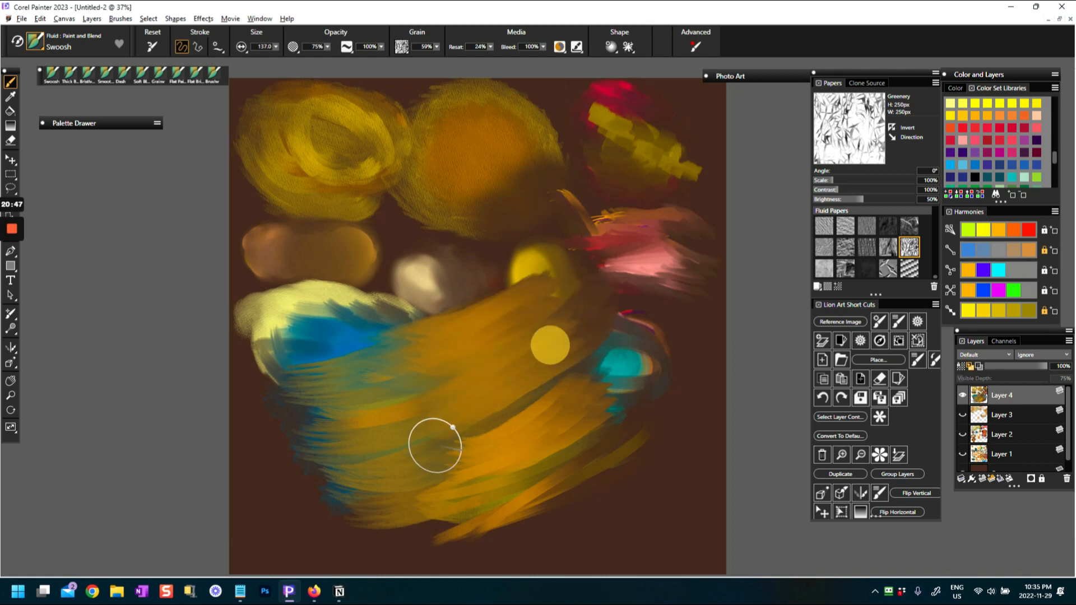
Fill the gaps between the lower orange strokes and sweep a curved stroke beneath the golden shape
{"action": "left_click_drag", "start_coordinate": [442, 435], "coordinate": [562, 381]}
{"action": "mouse_move", "coordinate": [455, 468]}
{"action": "left_mouse_down"}
{"action": "mouse_move", "coordinate": [551, 413]}
{"action": "mouse_move", "coordinate": [586, 427]}
{"action": "left_mouse_up"}
{"action": "left_click_drag", "start_coordinate": [485, 504], "coordinate": [598, 461]}
{"action": "mouse_move", "coordinate": [482, 538]}
{"action": "left_mouse_down"}
{"action": "mouse_move", "coordinate": [627, 452]}
{"action": "mouse_move", "coordinate": [616, 443]}
{"action": "left_mouse_up"}
{"action": "mouse_move", "coordinate": [375, 517]}
{"action": "left_mouse_down"}
{"action": "mouse_move", "coordinate": [564, 482]}
{"action": "mouse_move", "coordinate": [533, 519]}
{"action": "left_mouse_up"}
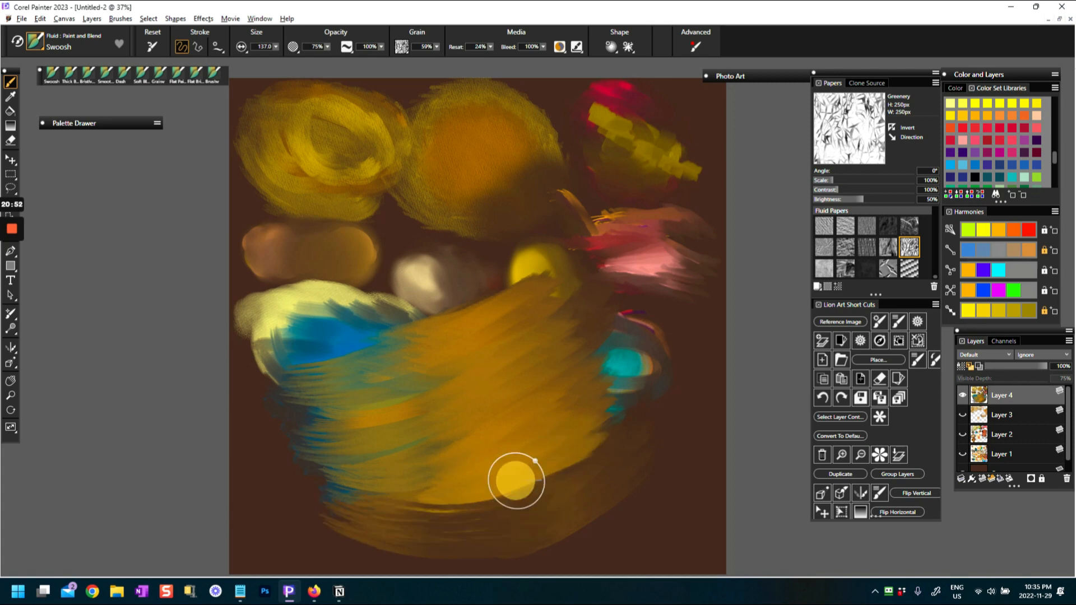
Lower Reset to 0% and blend the blue, green and gold along the lower and left parts of the shape
{"action": "left_click", "coordinate": [491, 46]}
{"action": "left_click_drag", "start_coordinate": [444, 469], "coordinate": [478, 459]}
{"action": "mouse_move", "coordinate": [388, 503]}
{"action": "left_mouse_down"}
{"action": "mouse_move", "coordinate": [435, 504]}
{"action": "mouse_move", "coordinate": [523, 465]}
{"action": "left_mouse_up"}
{"action": "mouse_move", "coordinate": [459, 502]}
{"action": "left_mouse_down"}
{"action": "mouse_move", "coordinate": [579, 428]}
{"action": "mouse_move", "coordinate": [331, 471]}
{"action": "left_mouse_up"}
{"action": "mouse_move", "coordinate": [445, 428]}
{"action": "left_mouse_down"}
{"action": "mouse_move", "coordinate": [293, 447]}
{"action": "mouse_move", "coordinate": [284, 409]}
{"action": "left_mouse_up"}
{"action": "mouse_move", "coordinate": [423, 397]}
{"action": "left_mouse_down"}
{"action": "mouse_move", "coordinate": [296, 373]}
{"action": "mouse_move", "coordinate": [475, 355]}
{"action": "left_mouse_up"}
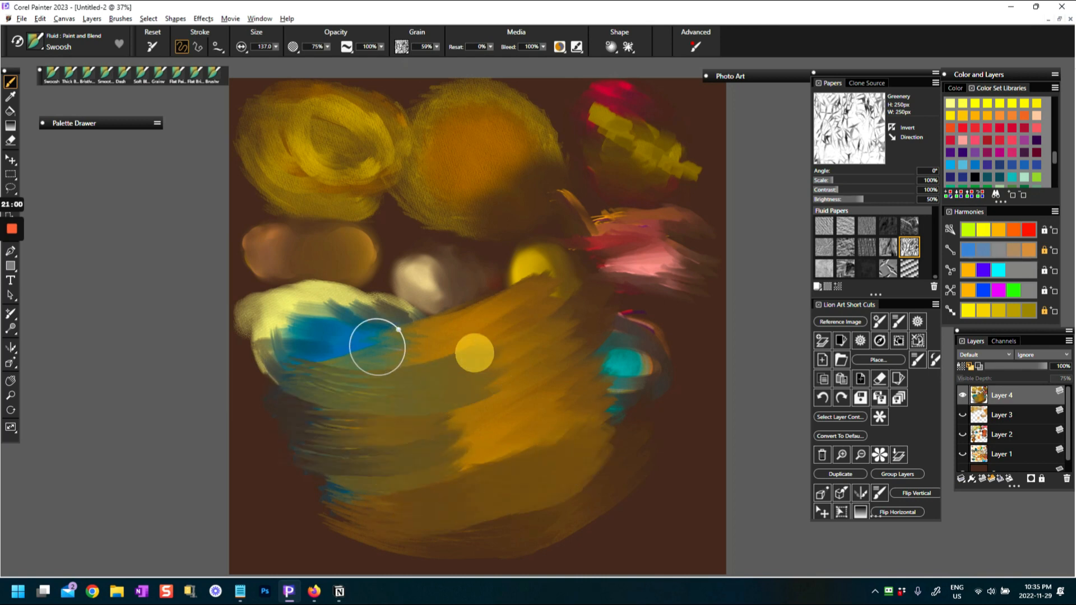
Blend the remaining teal ball into the shape's right side and smooth the strokes along its bottom
{"action": "left_click_drag", "start_coordinate": [396, 348], "coordinate": [552, 330]}
{"action": "left_click_drag", "start_coordinate": [646, 308], "coordinate": [540, 384]}
{"action": "mouse_move", "coordinate": [667, 330]}
{"action": "left_mouse_down"}
{"action": "mouse_move", "coordinate": [603, 387]}
{"action": "mouse_move", "coordinate": [494, 408]}
{"action": "left_mouse_up"}
{"action": "mouse_move", "coordinate": [655, 364]}
{"action": "left_mouse_down"}
{"action": "mouse_move", "coordinate": [646, 375]}
{"action": "mouse_move", "coordinate": [460, 415]}
{"action": "left_mouse_up"}
{"action": "left_click_drag", "start_coordinate": [649, 421], "coordinate": [440, 451]}
{"action": "mouse_move", "coordinate": [606, 514]}
{"action": "left_mouse_down"}
{"action": "mouse_move", "coordinate": [387, 467]}
{"action": "mouse_move", "coordinate": [308, 504]}
{"action": "left_mouse_up"}
{"action": "mouse_move", "coordinate": [313, 507]}
{"action": "left_mouse_down"}
{"action": "mouse_move", "coordinate": [423, 497]}
{"action": "mouse_move", "coordinate": [494, 435]}
{"action": "left_mouse_up"}
Switch to the Fantasy Clouds variant, choose white, and dab it lightly over the top of the golden shape
{"action": "left_click", "coordinate": [31, 41]}
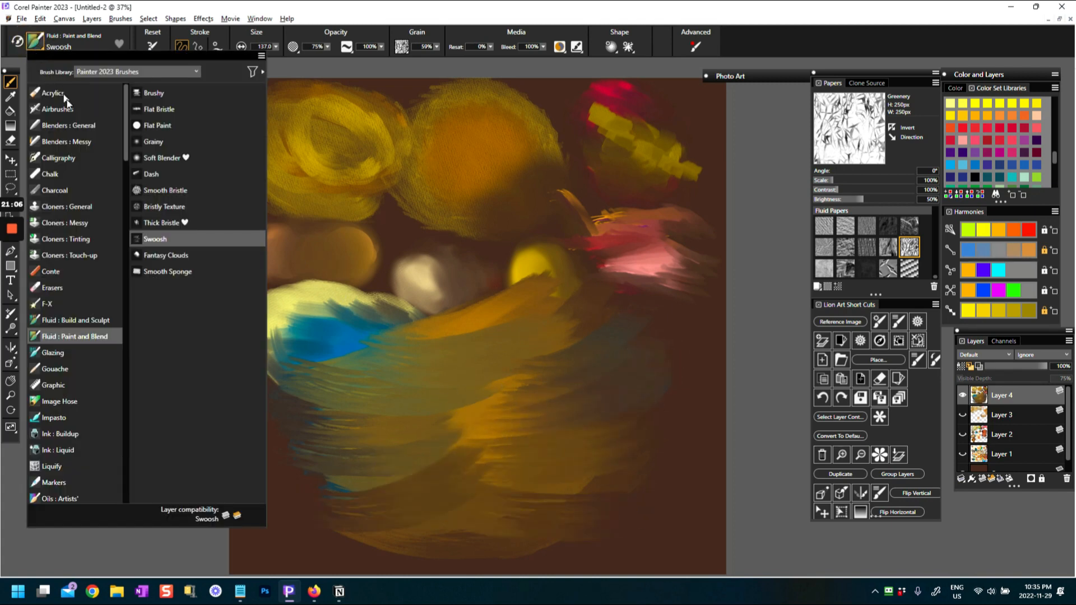
{"action": "left_click", "coordinate": [167, 257]}
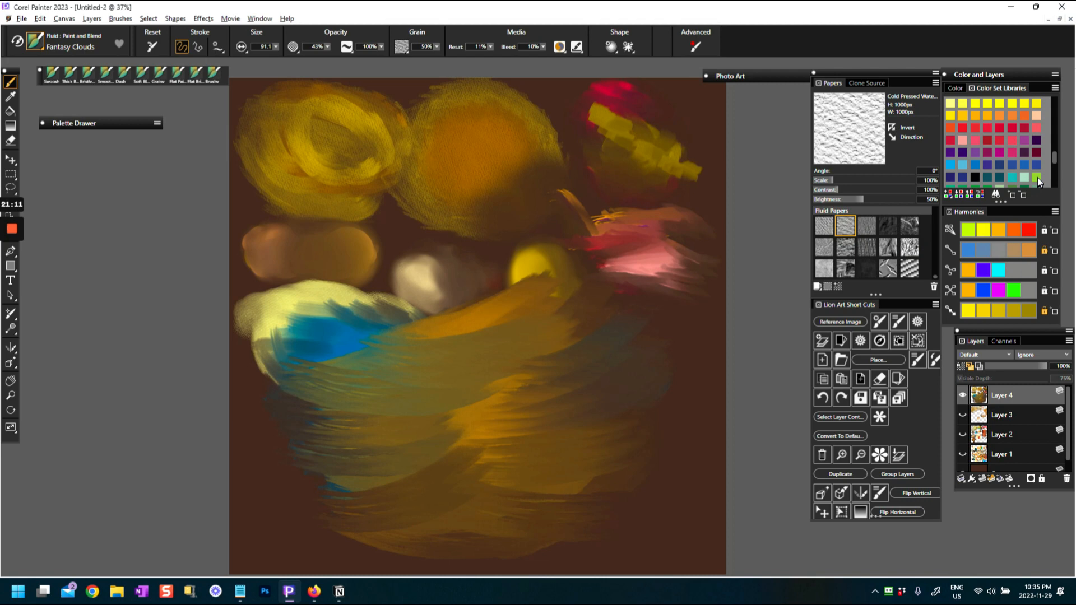
{"action": "left_click_drag", "start_coordinate": [1058, 162], "coordinate": [1051, 174]}
{"action": "left_click", "coordinate": [954, 132]}
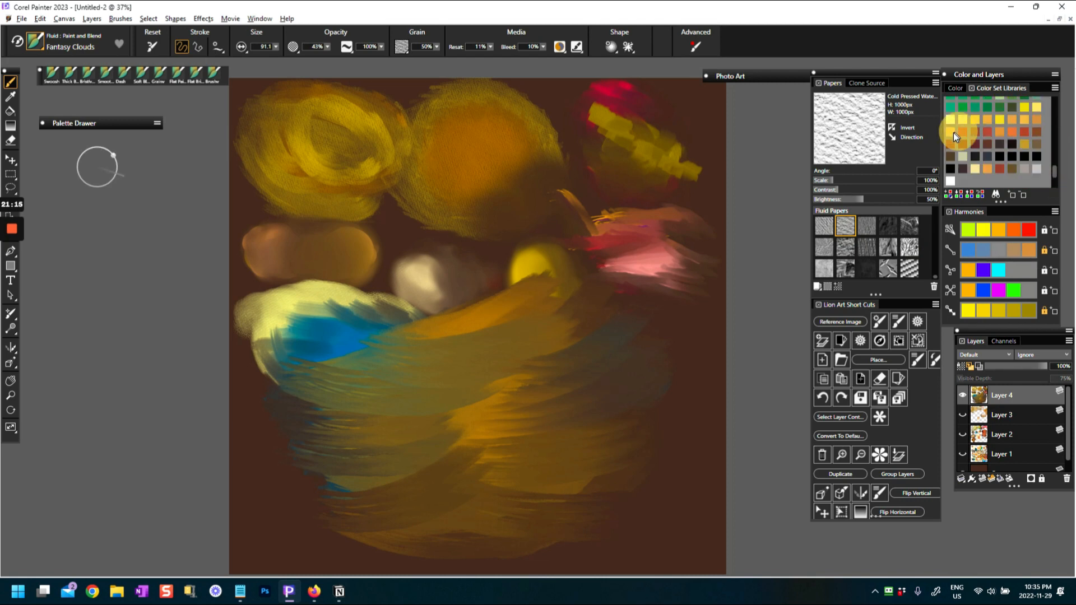
{"action": "left_click", "coordinate": [950, 179]}
{"action": "mouse_move", "coordinate": [362, 362]}
{"action": "left_mouse_down"}
{"action": "mouse_move", "coordinate": [377, 370]}
{"action": "mouse_move", "coordinate": [426, 346]}
{"action": "left_mouse_up"}
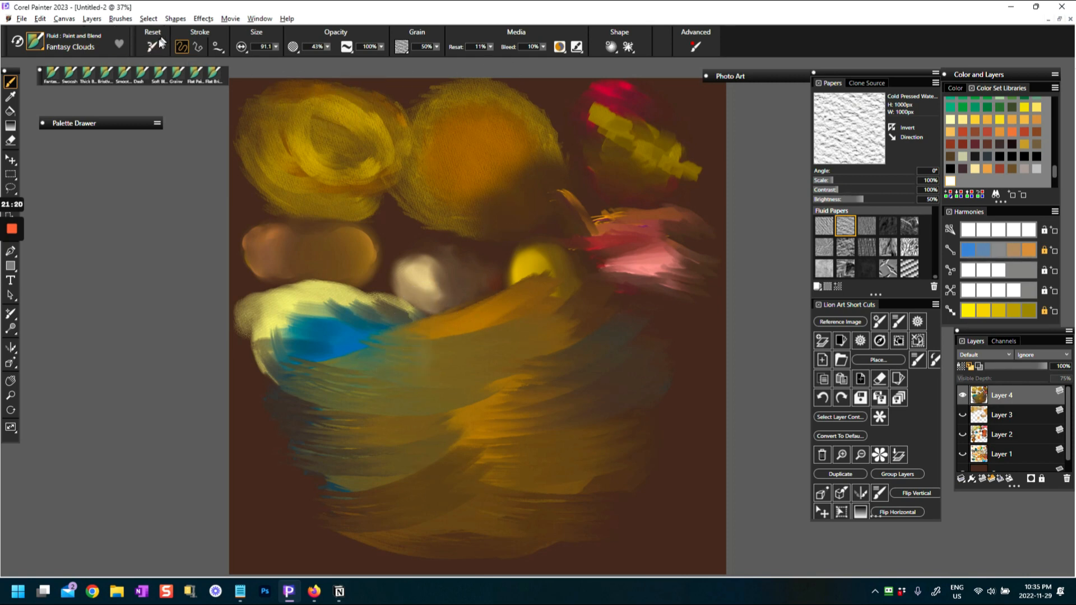
{"action": "left_click_drag", "start_coordinate": [510, 345], "coordinate": [555, 329]}
Dab Fantasy Clouds white over the gray ball and the pale yellow oval's boundary with the blue
{"action": "left_click_drag", "start_coordinate": [423, 277], "coordinate": [399, 282]}
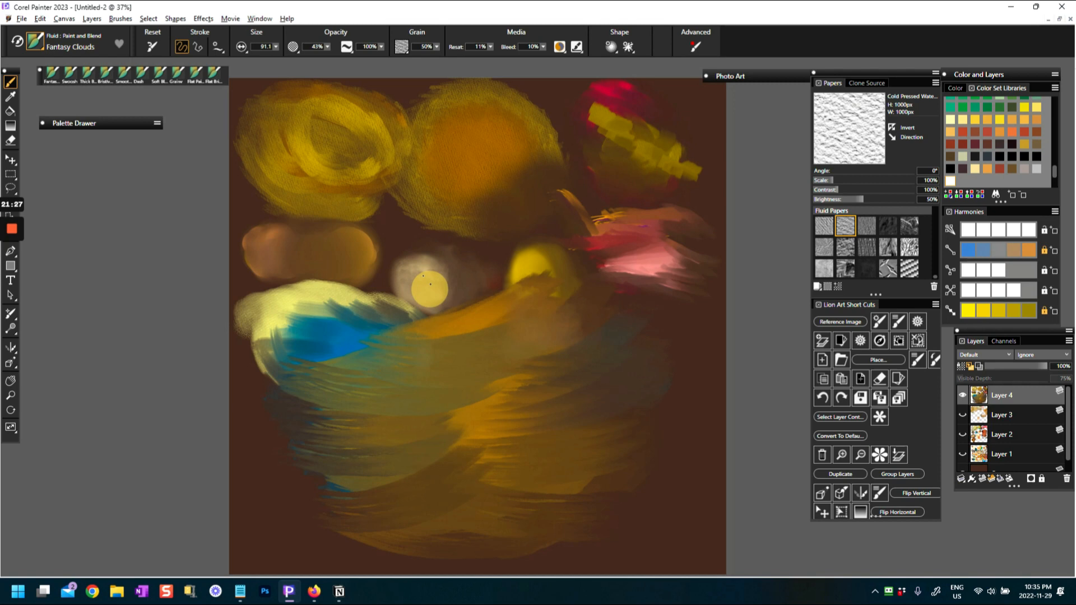
{"action": "mouse_move", "coordinate": [434, 278]}
{"action": "left_mouse_down"}
{"action": "mouse_move", "coordinate": [425, 303]}
{"action": "mouse_move", "coordinate": [439, 285]}
{"action": "left_mouse_up"}
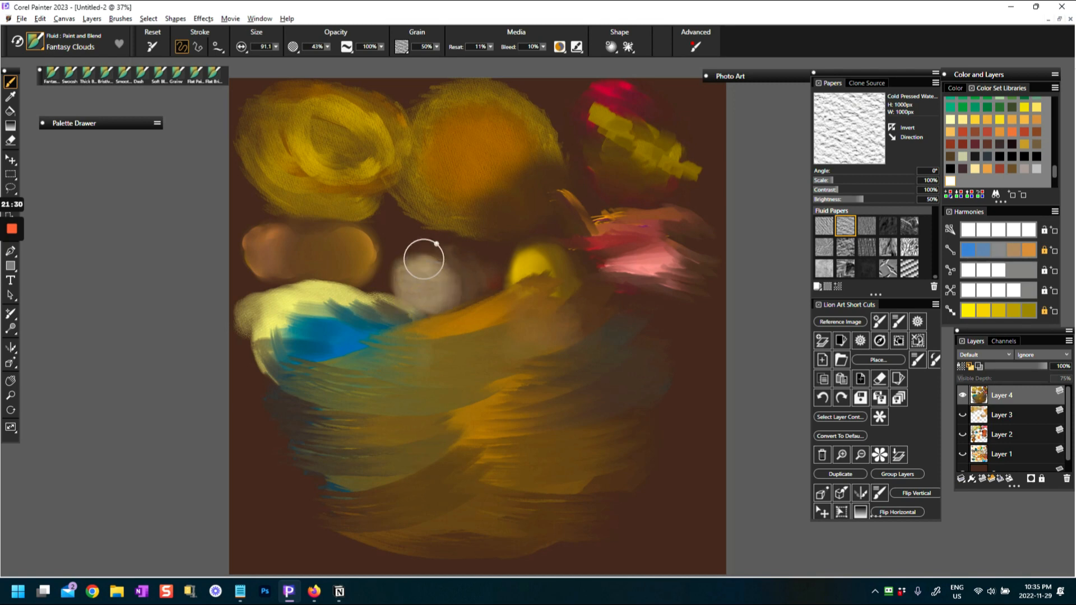
{"action": "mouse_move", "coordinate": [419, 270]}
{"action": "left_mouse_down"}
{"action": "mouse_move", "coordinate": [453, 284]}
{"action": "mouse_move", "coordinate": [417, 283]}
{"action": "mouse_move", "coordinate": [425, 295]}
{"action": "left_mouse_up"}
{"action": "left_click_drag", "start_coordinate": [337, 308], "coordinate": [340, 321]}
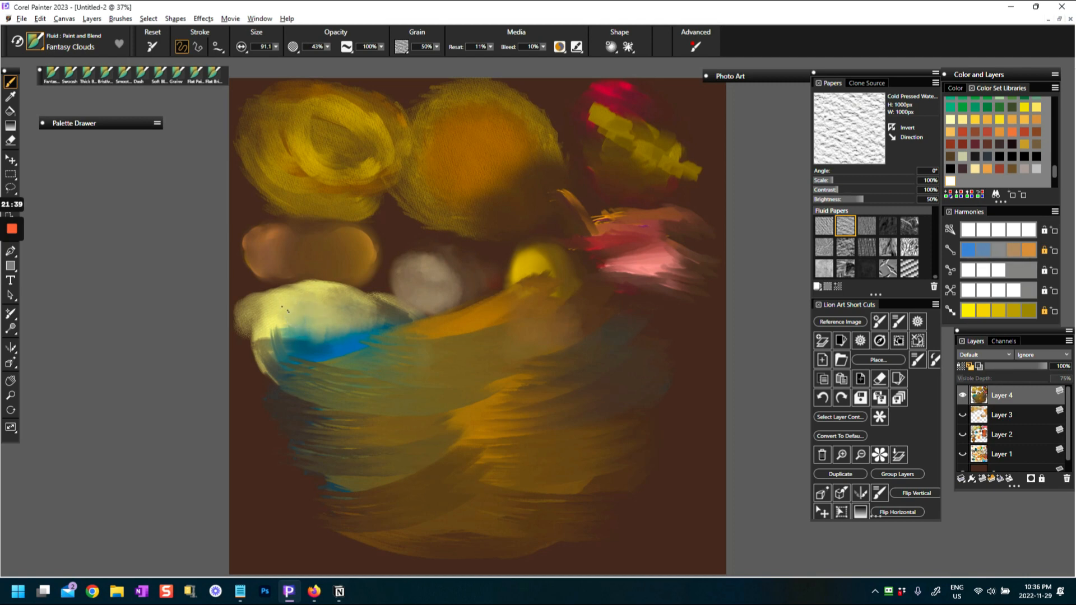
{"action": "left_click_drag", "start_coordinate": [293, 321], "coordinate": [272, 343]}
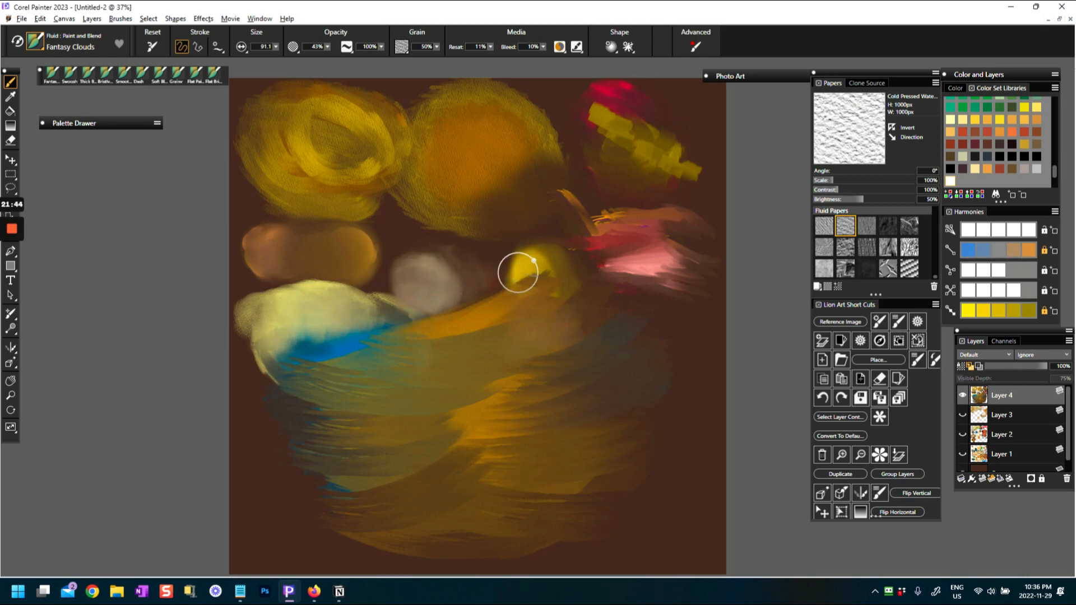
Raise Reset to 100% and paint three solid white clouds over the yellow ball, gray ball and brown oval
{"action": "left_click_drag", "start_coordinate": [490, 49], "coordinate": [496, 58]}
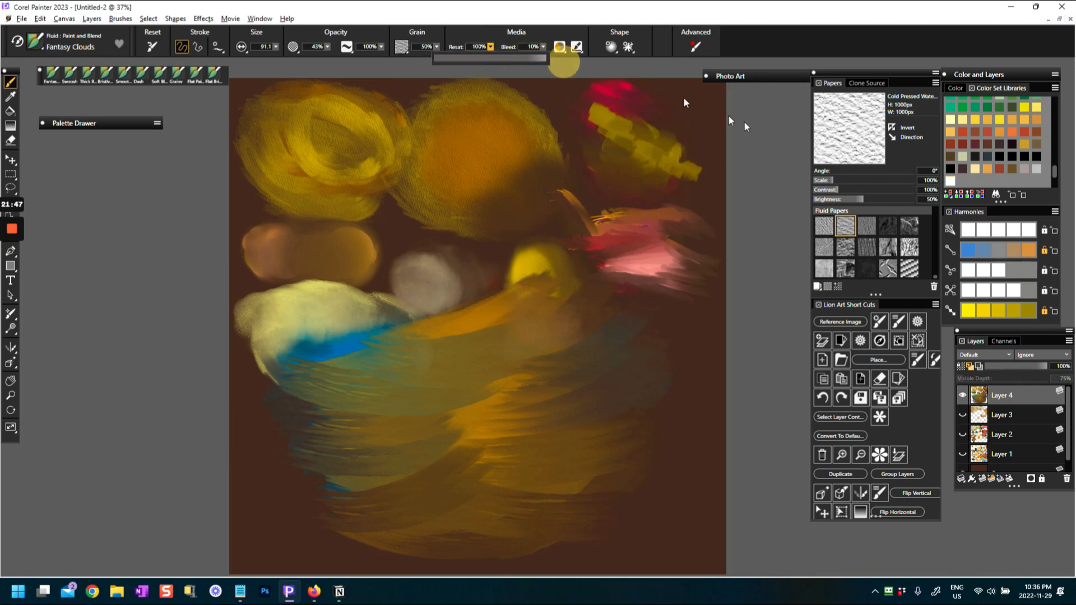
{"action": "left_click", "coordinate": [949, 182]}
{"action": "mouse_move", "coordinate": [487, 292]}
{"action": "left_mouse_down"}
{"action": "mouse_move", "coordinate": [496, 252]}
{"action": "mouse_move", "coordinate": [538, 264]}
{"action": "mouse_move", "coordinate": [531, 254]}
{"action": "left_mouse_up"}
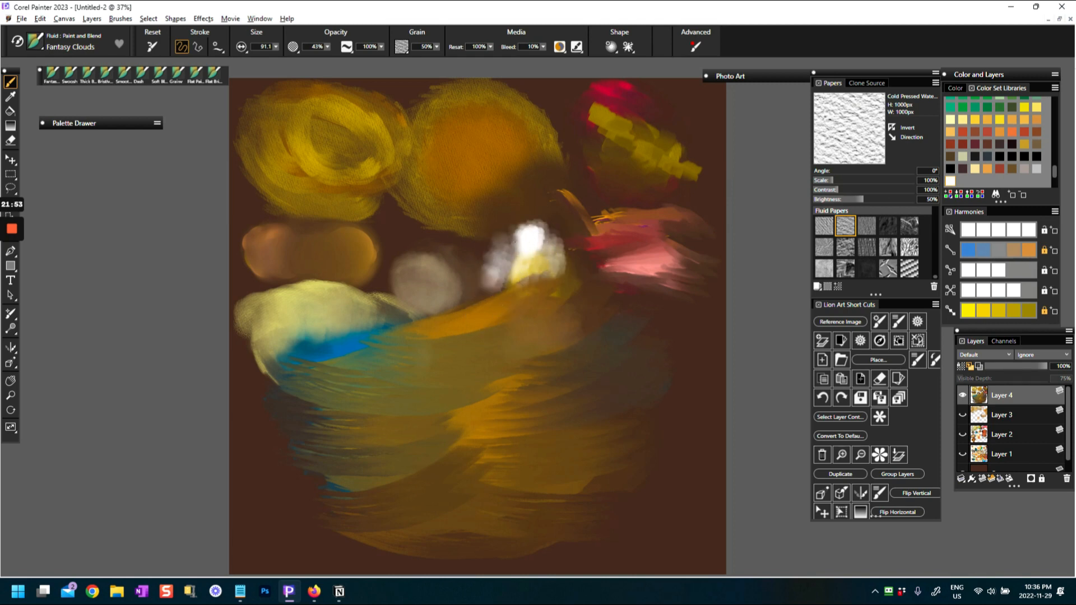
{"action": "mouse_move", "coordinate": [548, 233]}
{"action": "left_mouse_down"}
{"action": "mouse_move", "coordinate": [554, 264]}
{"action": "mouse_move", "coordinate": [566, 255]}
{"action": "mouse_move", "coordinate": [541, 269]}
{"action": "mouse_move", "coordinate": [511, 264]}
{"action": "left_mouse_up"}
{"action": "mouse_move", "coordinate": [440, 254]}
{"action": "left_mouse_down"}
{"action": "mouse_move", "coordinate": [470, 273]}
{"action": "mouse_move", "coordinate": [450, 275]}
{"action": "mouse_move", "coordinate": [433, 253]}
{"action": "mouse_move", "coordinate": [420, 272]}
{"action": "mouse_move", "coordinate": [443, 274]}
{"action": "left_mouse_up"}
{"action": "mouse_move", "coordinate": [352, 261]}
{"action": "left_mouse_down"}
{"action": "mouse_move", "coordinate": [373, 299]}
{"action": "mouse_move", "coordinate": [350, 275]}
{"action": "mouse_move", "coordinate": [311, 275]}
{"action": "left_mouse_up"}
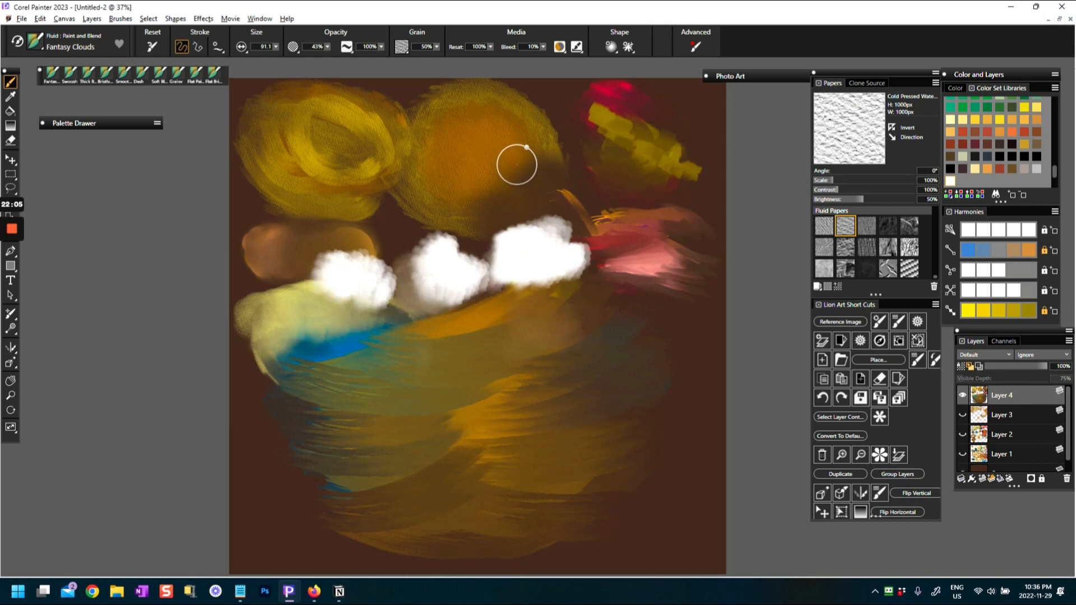
Restore the Fantasy Clouds default settings and soften the edges of the three white clouds
{"action": "left_click", "coordinate": [153, 47]}
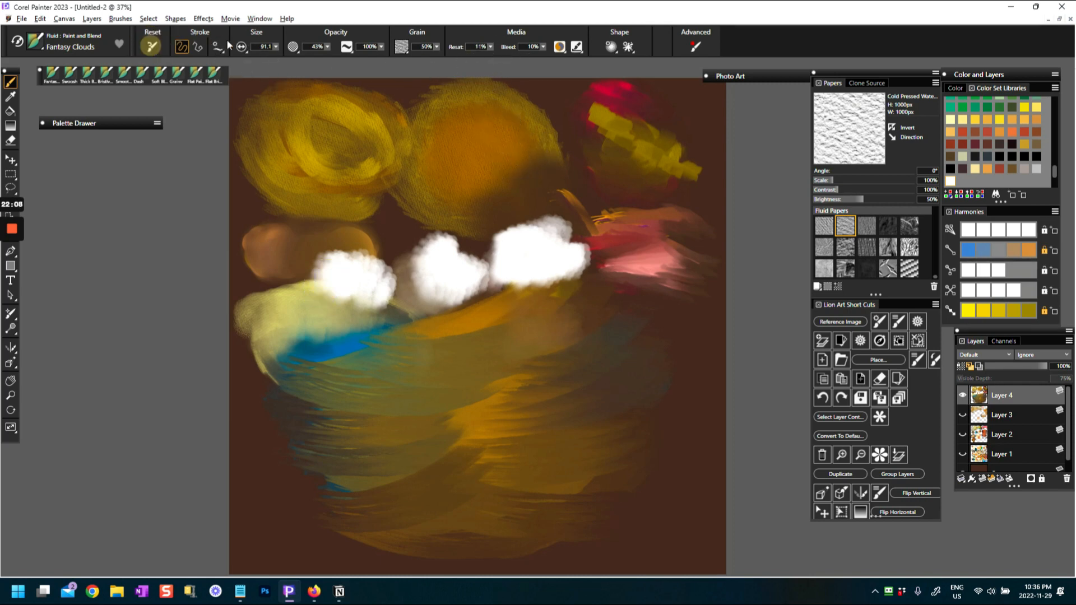
{"action": "mouse_move", "coordinate": [543, 251]}
{"action": "left_mouse_down"}
{"action": "mouse_move", "coordinate": [566, 259]}
{"action": "mouse_move", "coordinate": [560, 235]}
{"action": "left_mouse_up"}
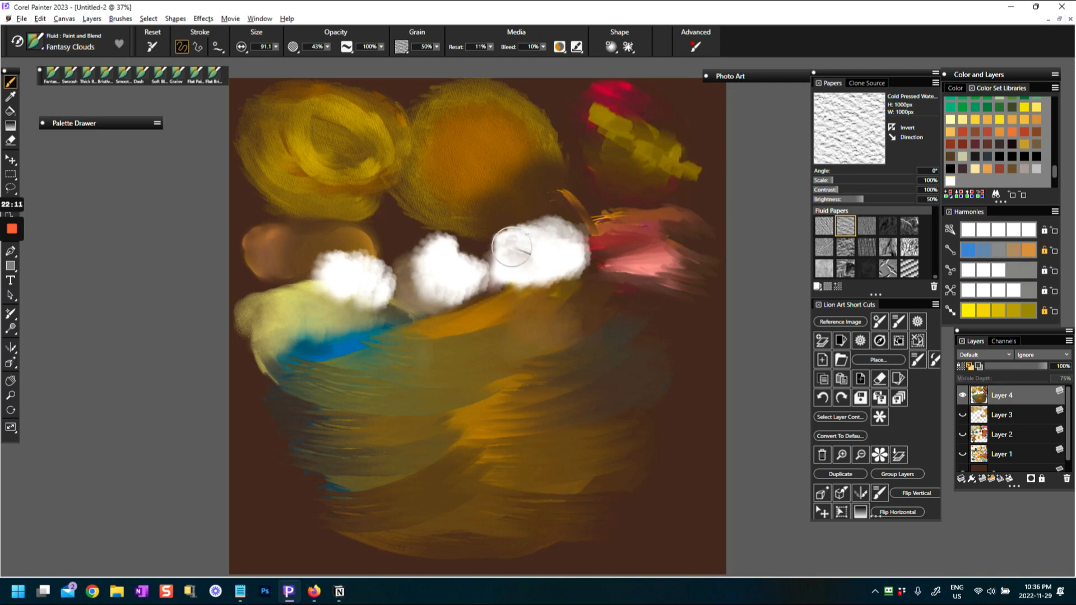
{"action": "mouse_move", "coordinate": [539, 253]}
{"action": "left_mouse_down"}
{"action": "mouse_move", "coordinate": [548, 278]}
{"action": "mouse_move", "coordinate": [534, 237]}
{"action": "mouse_move", "coordinate": [520, 255]}
{"action": "mouse_move", "coordinate": [534, 241]}
{"action": "mouse_move", "coordinate": [514, 257]}
{"action": "mouse_move", "coordinate": [448, 258]}
{"action": "mouse_move", "coordinate": [443, 279]}
{"action": "mouse_move", "coordinate": [459, 277]}
{"action": "mouse_move", "coordinate": [469, 265]}
{"action": "mouse_move", "coordinate": [430, 251]}
{"action": "left_mouse_up"}
{"action": "left_click_drag", "start_coordinate": [415, 289], "coordinate": [436, 297]}
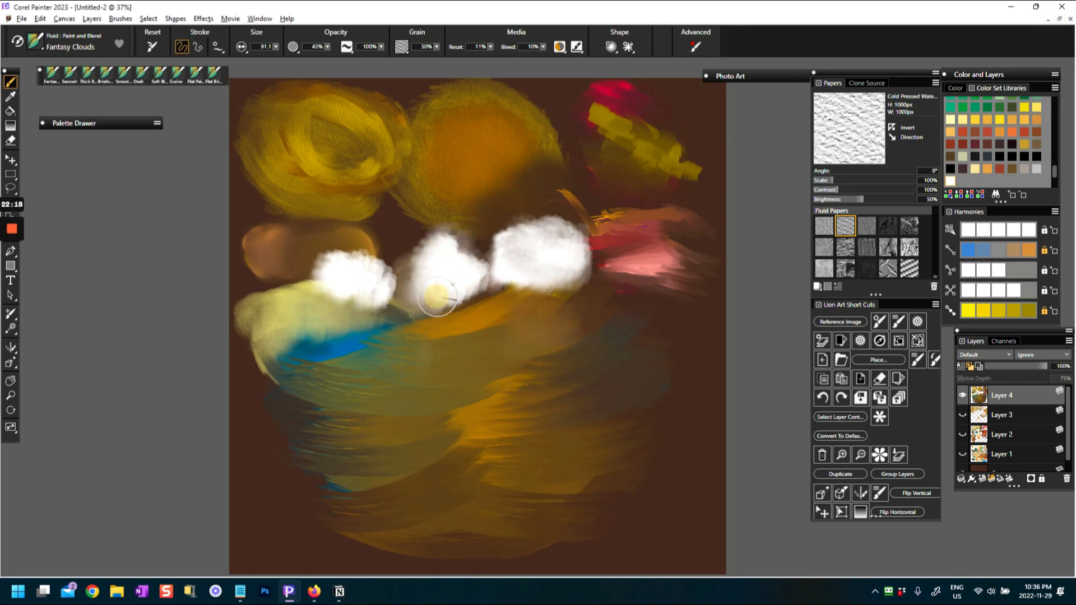
{"action": "left_click_drag", "start_coordinate": [477, 268], "coordinate": [419, 298]}
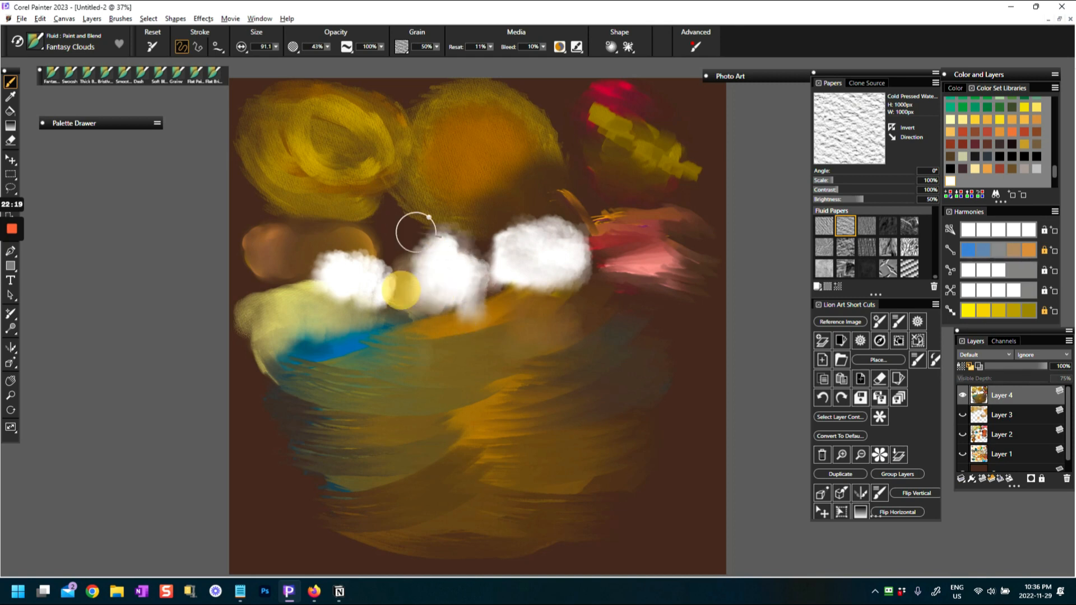
{"action": "mouse_move", "coordinate": [459, 268]}
{"action": "left_mouse_down"}
{"action": "mouse_move", "coordinate": [366, 292]}
{"action": "mouse_move", "coordinate": [371, 272]}
{"action": "mouse_move", "coordinate": [375, 294]}
{"action": "mouse_move", "coordinate": [359, 280]}
{"action": "left_mouse_up"}
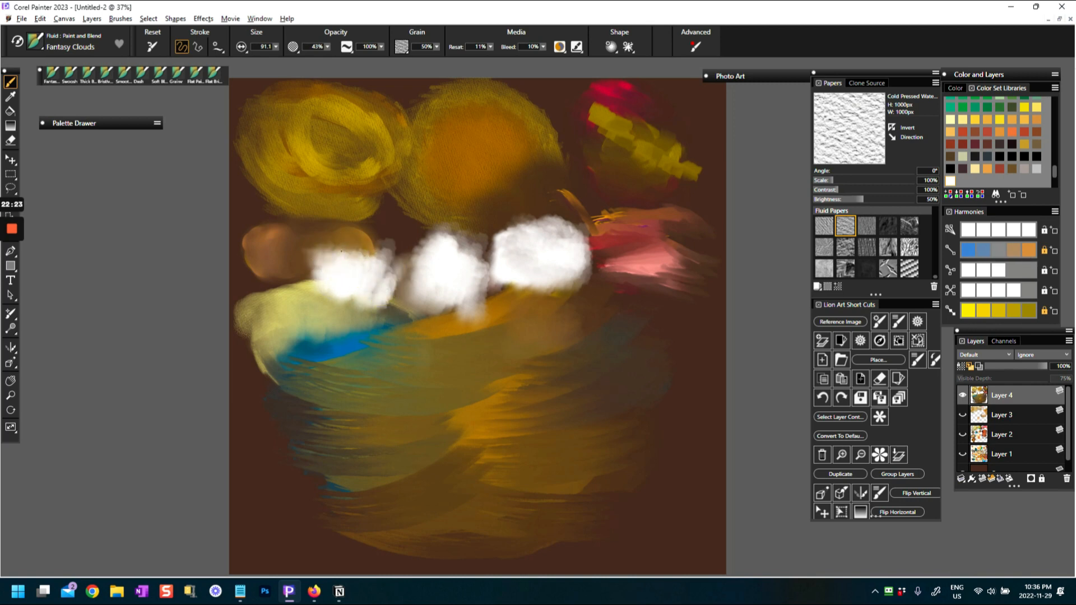
{"action": "mouse_move", "coordinate": [361, 280]}
{"action": "left_mouse_down"}
{"action": "mouse_move", "coordinate": [322, 272]}
{"action": "mouse_move", "coordinate": [373, 241]}
{"action": "mouse_move", "coordinate": [352, 259]}
{"action": "mouse_move", "coordinate": [287, 275]}
{"action": "left_mouse_up"}
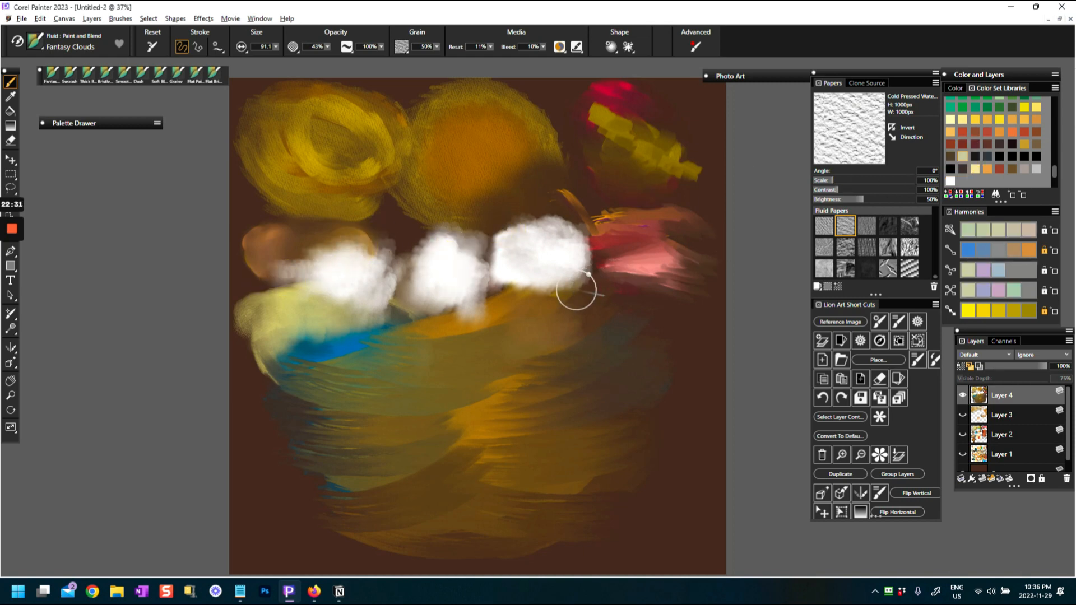
Shade the underside of the rightmost cloud with pale beige, raising Reset to 22%
{"action": "left_click", "coordinate": [507, 279]}
{"action": "left_click_drag", "start_coordinate": [507, 280], "coordinate": [562, 277]}
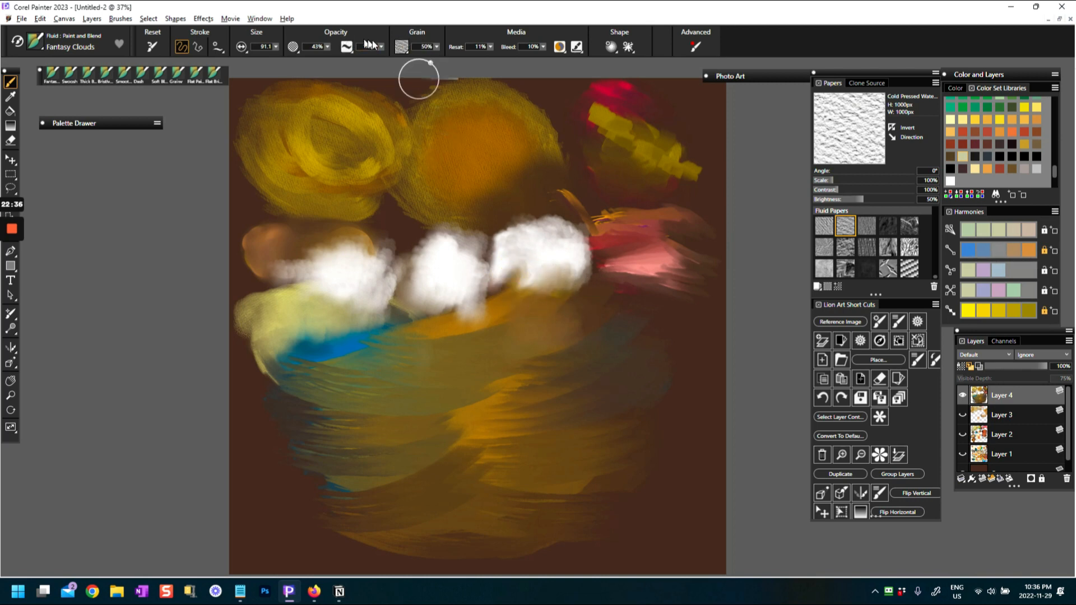
{"action": "left_click", "coordinate": [479, 51]}
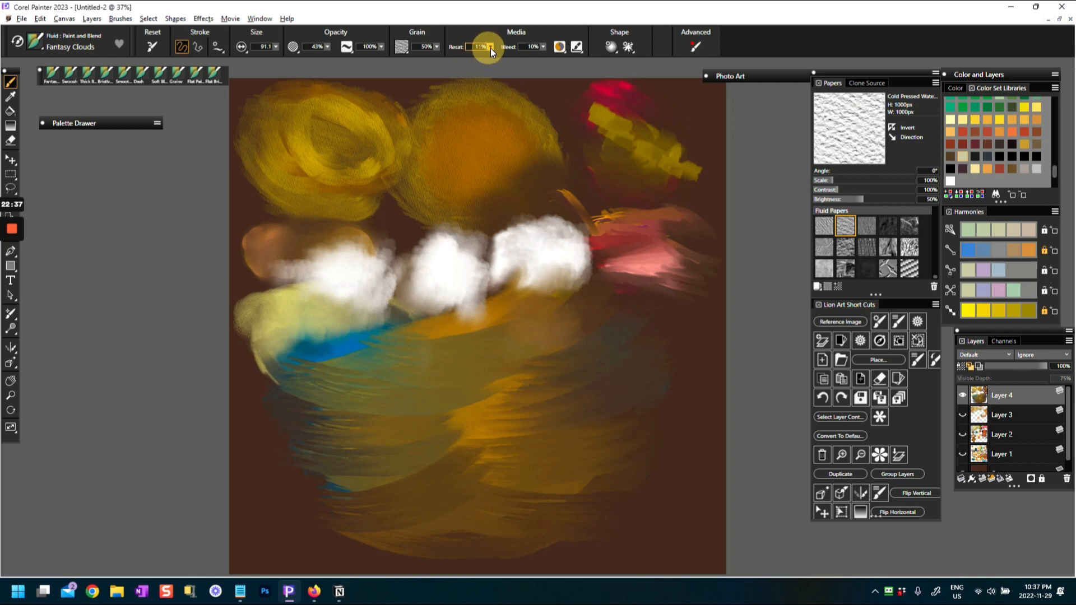
{"action": "left_click", "coordinate": [490, 49]}
{"action": "left_click_drag", "start_coordinate": [486, 55], "coordinate": [492, 55]}
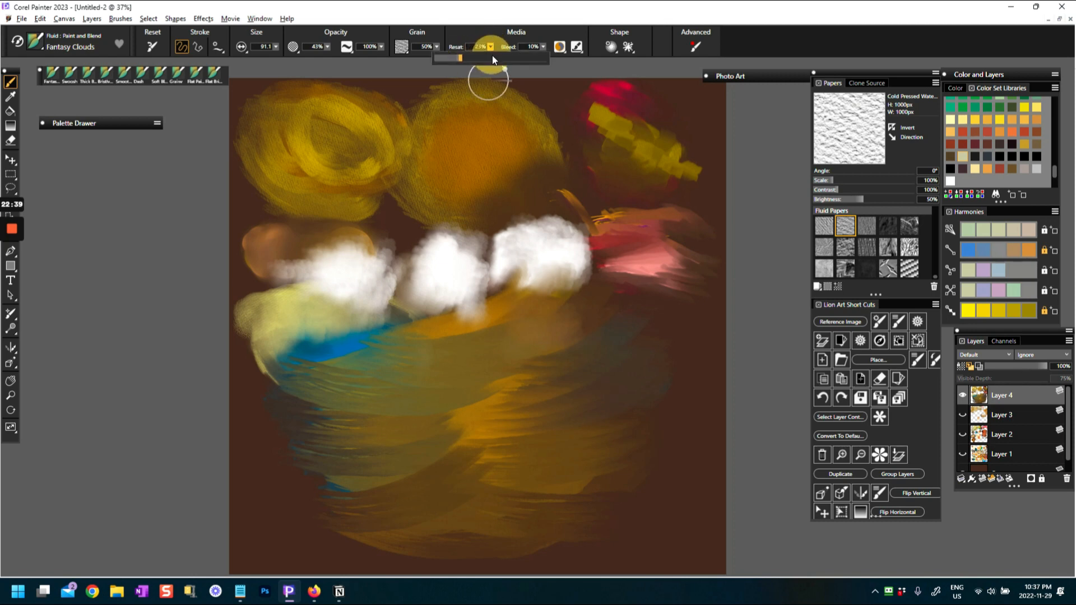
{"action": "left_click_drag", "start_coordinate": [518, 280], "coordinate": [520, 273]}
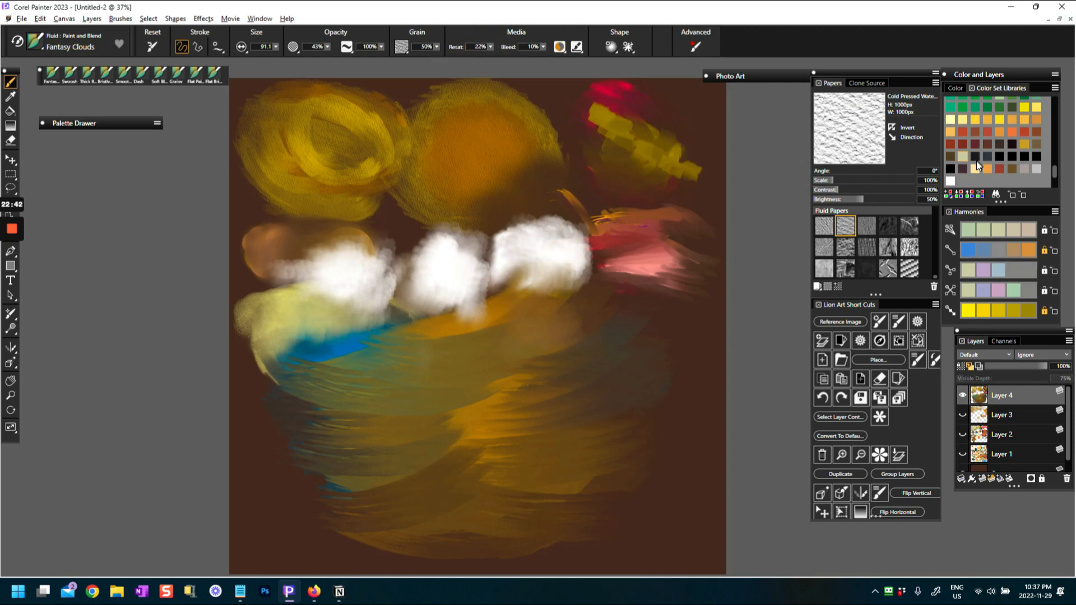
{"action": "left_click", "coordinate": [514, 277]}
{"action": "mouse_move", "coordinate": [515, 278]}
{"action": "left_mouse_down"}
{"action": "mouse_move", "coordinate": [507, 266]}
{"action": "mouse_move", "coordinate": [580, 282]}
{"action": "left_mouse_up"}
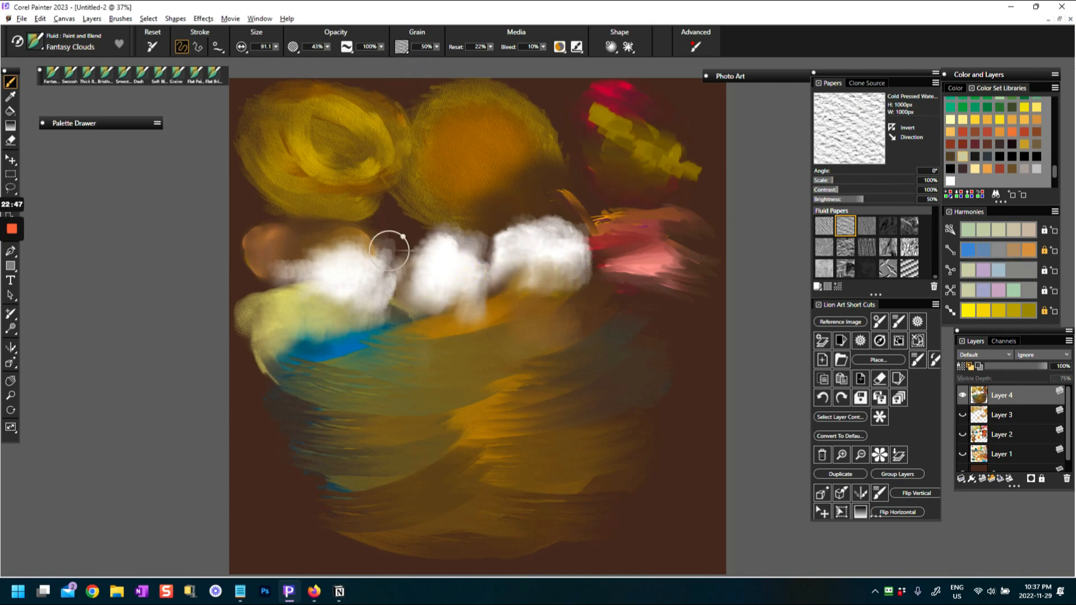
Switch to the Grainy variant and blend the edges of the three white clouds into the surrounding colors
{"action": "left_click", "coordinate": [167, 73]}
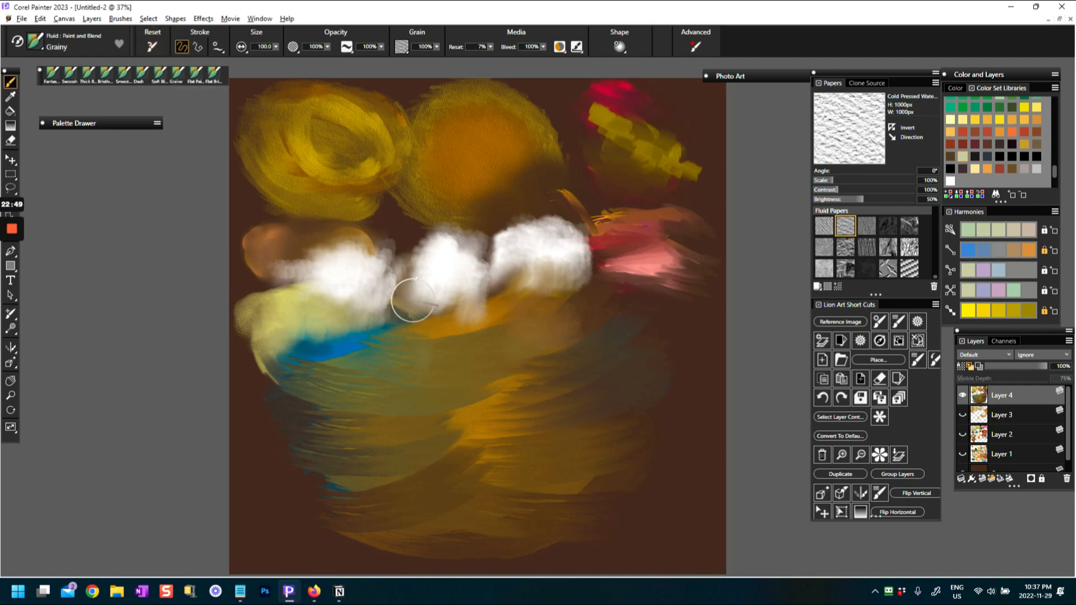
{"action": "left_click_drag", "start_coordinate": [466, 248], "coordinate": [444, 247]}
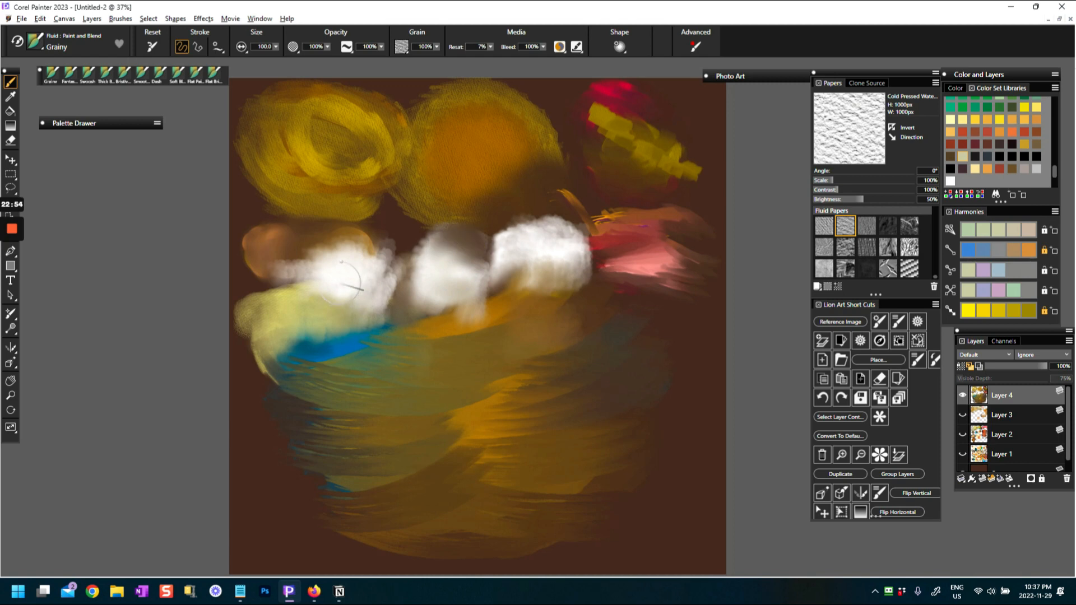
{"action": "mouse_move", "coordinate": [332, 261]}
{"action": "left_mouse_down"}
{"action": "mouse_move", "coordinate": [310, 281]}
{"action": "mouse_move", "coordinate": [276, 258]}
{"action": "left_mouse_up"}
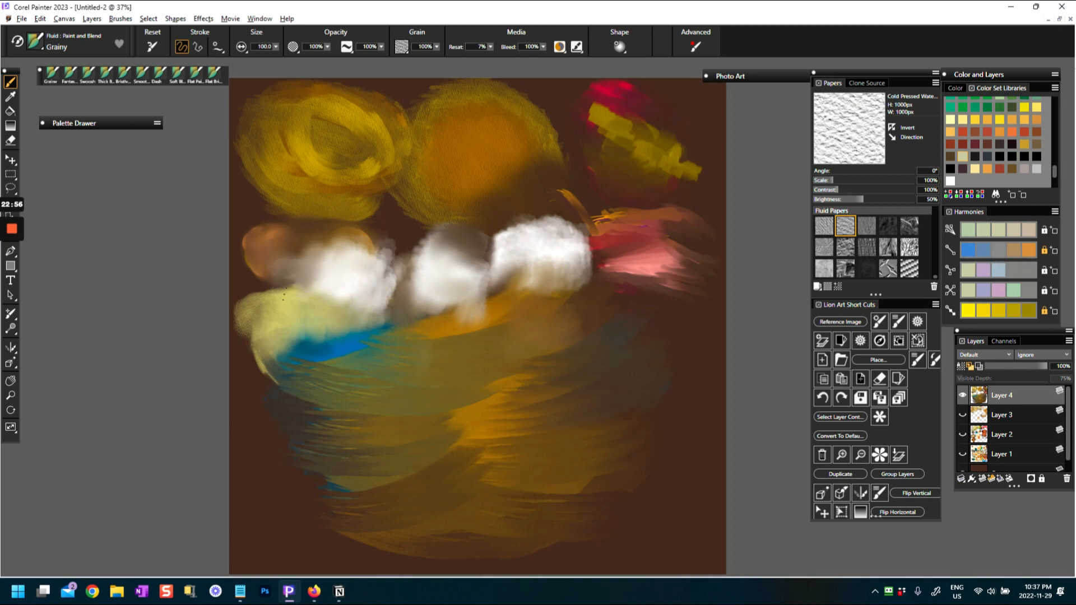
{"action": "mouse_move", "coordinate": [526, 246]}
{"action": "left_mouse_down"}
{"action": "mouse_move", "coordinate": [540, 265]}
{"action": "mouse_move", "coordinate": [576, 228]}
{"action": "mouse_move", "coordinate": [557, 267]}
{"action": "mouse_move", "coordinate": [560, 241]}
{"action": "mouse_move", "coordinate": [557, 269]}
{"action": "mouse_move", "coordinate": [489, 263]}
{"action": "mouse_move", "coordinate": [420, 288]}
{"action": "left_mouse_up"}
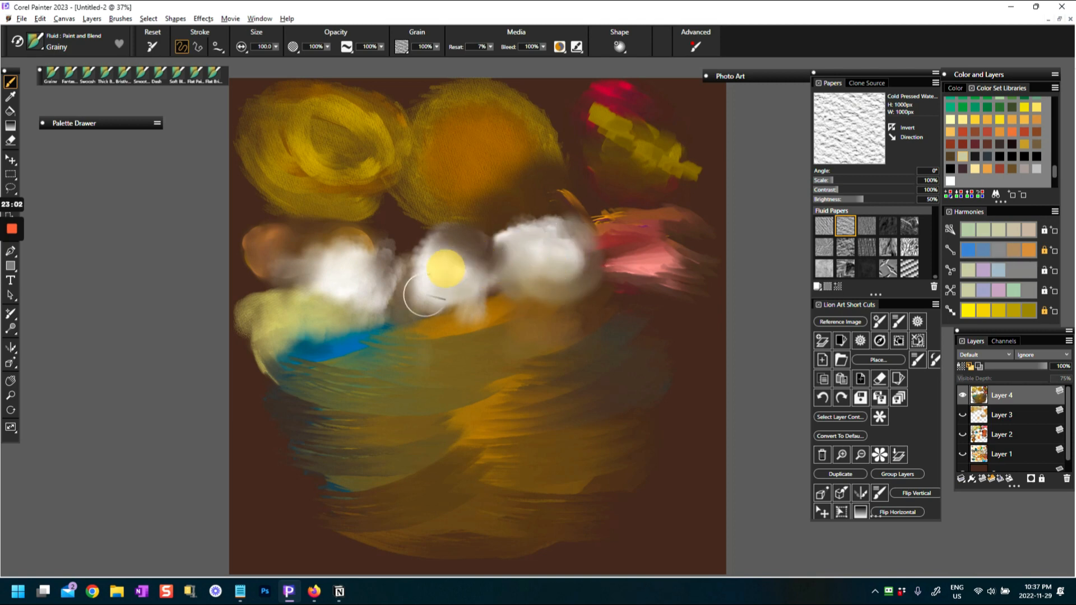
Switch to the Smooth Sponge variant and paint a fan of white strokes beneath the clouds
{"action": "left_click", "coordinate": [39, 33]}
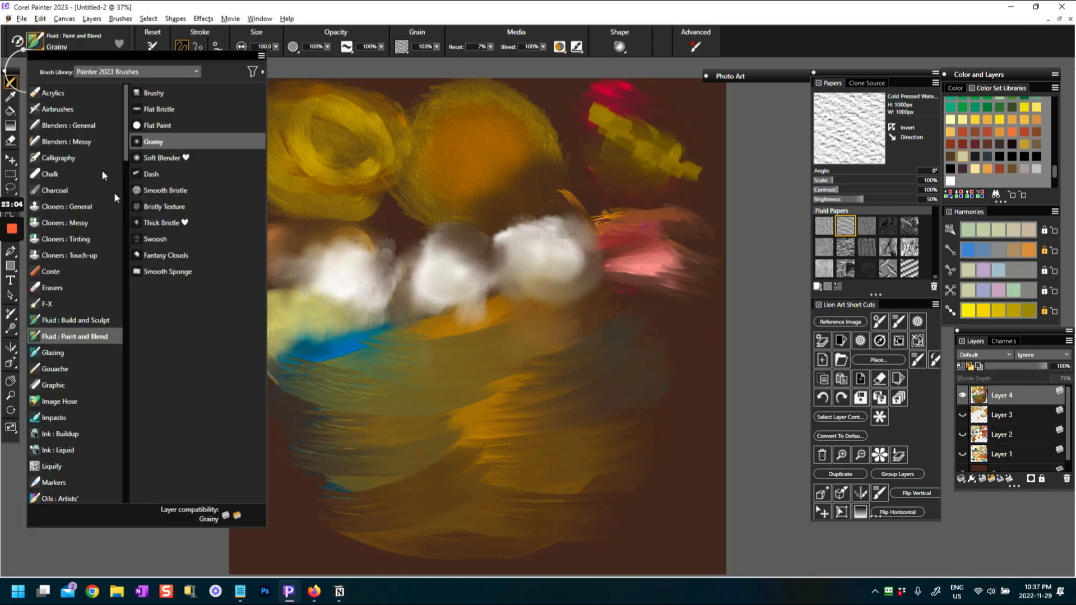
{"action": "left_click", "coordinate": [162, 271]}
{"action": "left_click_drag", "start_coordinate": [481, 357], "coordinate": [536, 336]}
{"action": "left_click", "coordinate": [952, 181]}
{"action": "scroll", "coordinate": [521, 303], "scroll_direction": "up", "scroll_amount": 3}
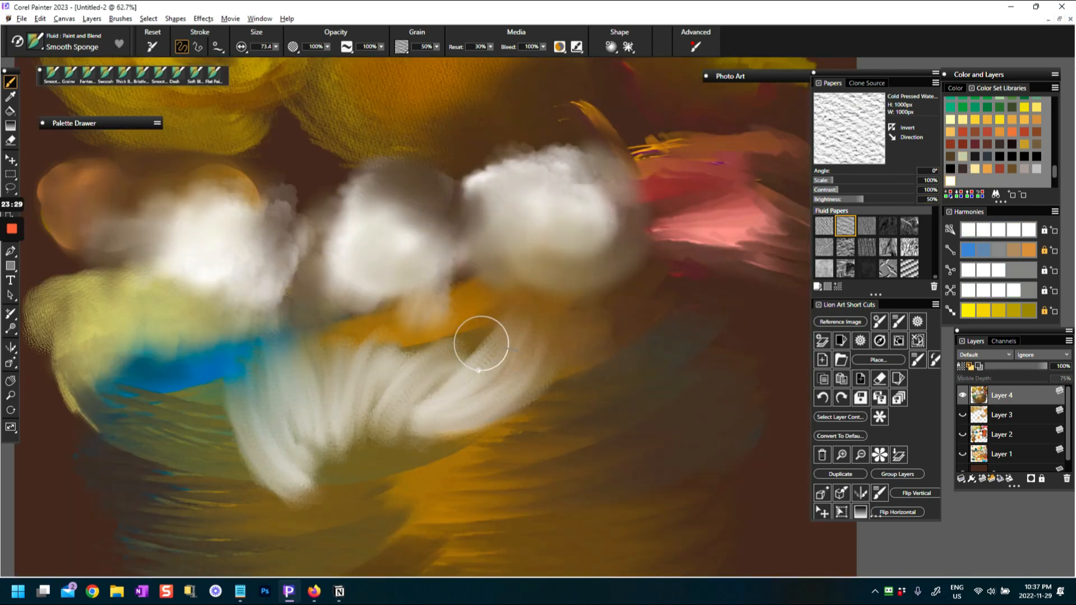
Hide the palettes and blend more Smooth Sponge strokes across the white fan beneath the clouds
{"action": "right_click", "coordinate": [496, 348]}
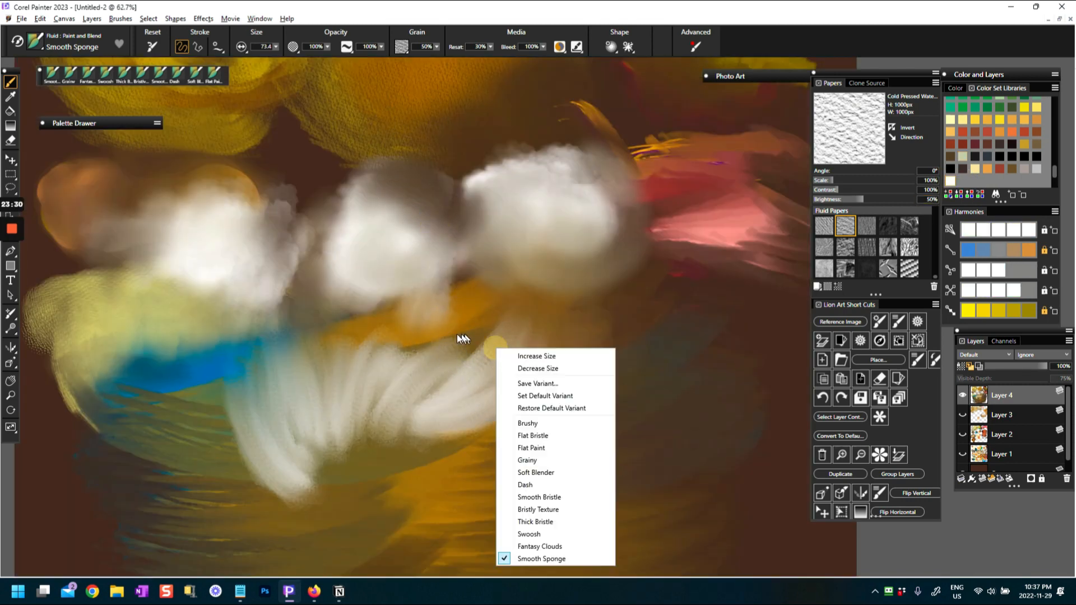
{"action": "left_click", "coordinate": [445, 396]}
{"action": "key", "text": "Tab"}
{"action": "mouse_move", "coordinate": [481, 408]}
{"action": "left_mouse_down"}
{"action": "mouse_move", "coordinate": [554, 359]}
{"action": "mouse_move", "coordinate": [588, 320]}
{"action": "mouse_move", "coordinate": [487, 377]}
{"action": "mouse_move", "coordinate": [448, 367]}
{"action": "mouse_move", "coordinate": [458, 331]}
{"action": "mouse_move", "coordinate": [397, 318]}
{"action": "mouse_move", "coordinate": [435, 331]}
{"action": "mouse_move", "coordinate": [398, 327]}
{"action": "mouse_move", "coordinate": [387, 303]}
{"action": "left_mouse_up"}
{"action": "mouse_move", "coordinate": [364, 386]}
{"action": "left_mouse_down"}
{"action": "mouse_move", "coordinate": [372, 336]}
{"action": "mouse_move", "coordinate": [329, 329]}
{"action": "mouse_move", "coordinate": [322, 353]}
{"action": "left_mouse_up"}
{"action": "mouse_move", "coordinate": [310, 418]}
{"action": "left_mouse_down"}
{"action": "mouse_move", "coordinate": [283, 392]}
{"action": "mouse_move", "coordinate": [314, 454]}
{"action": "left_mouse_up"}
{"action": "mouse_move", "coordinate": [476, 428]}
{"action": "left_mouse_down"}
{"action": "mouse_move", "coordinate": [634, 350]}
{"action": "mouse_move", "coordinate": [541, 404]}
{"action": "mouse_move", "coordinate": [629, 348]}
{"action": "mouse_move", "coordinate": [603, 365]}
{"action": "mouse_move", "coordinate": [639, 360]}
{"action": "mouse_move", "coordinate": [559, 371]}
{"action": "mouse_move", "coordinate": [628, 320]}
{"action": "mouse_move", "coordinate": [520, 366]}
{"action": "mouse_move", "coordinate": [552, 336]}
{"action": "left_mouse_up"}
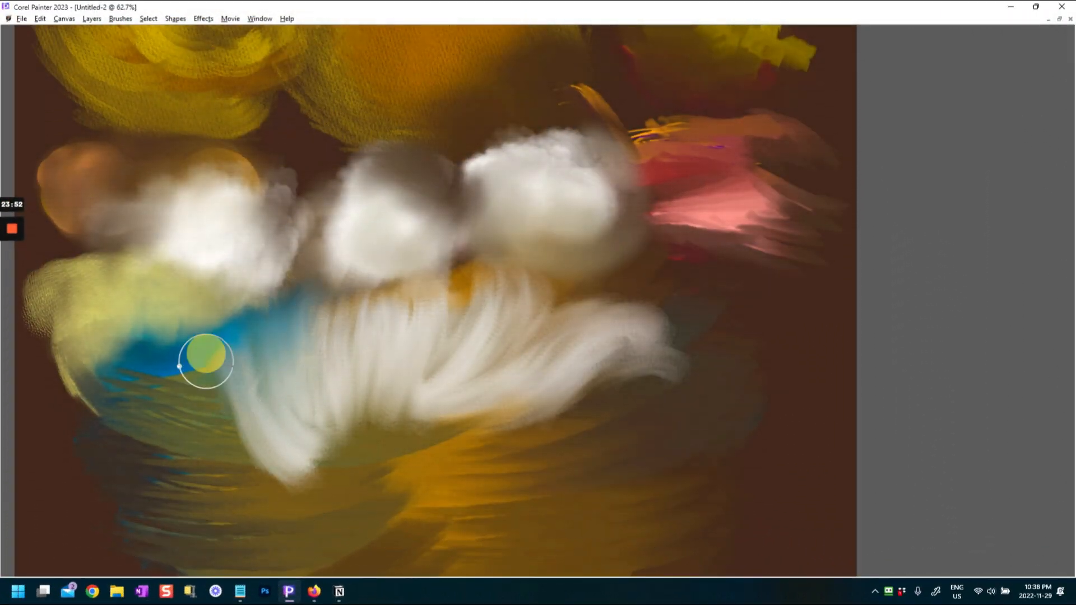
Brush blue along the upper edge and both ends of the white fan, and show the palettes again
{"action": "left_click_drag", "start_coordinate": [207, 361], "coordinate": [231, 401]}
{"action": "left_click_drag", "start_coordinate": [356, 303], "coordinate": [348, 349]}
{"action": "mouse_move", "coordinate": [416, 300]}
{"action": "left_mouse_down"}
{"action": "mouse_move", "coordinate": [411, 338]}
{"action": "mouse_move", "coordinate": [462, 311]}
{"action": "left_mouse_up"}
{"action": "mouse_move", "coordinate": [510, 341]}
{"action": "left_mouse_down"}
{"action": "mouse_move", "coordinate": [583, 319]}
{"action": "mouse_move", "coordinate": [633, 322]}
{"action": "mouse_move", "coordinate": [667, 348]}
{"action": "mouse_move", "coordinate": [675, 376]}
{"action": "left_mouse_up"}
{"action": "mouse_move", "coordinate": [252, 351]}
{"action": "left_mouse_down"}
{"action": "mouse_move", "coordinate": [200, 370]}
{"action": "mouse_move", "coordinate": [238, 352]}
{"action": "mouse_move", "coordinate": [226, 371]}
{"action": "mouse_move", "coordinate": [230, 393]}
{"action": "left_mouse_up"}
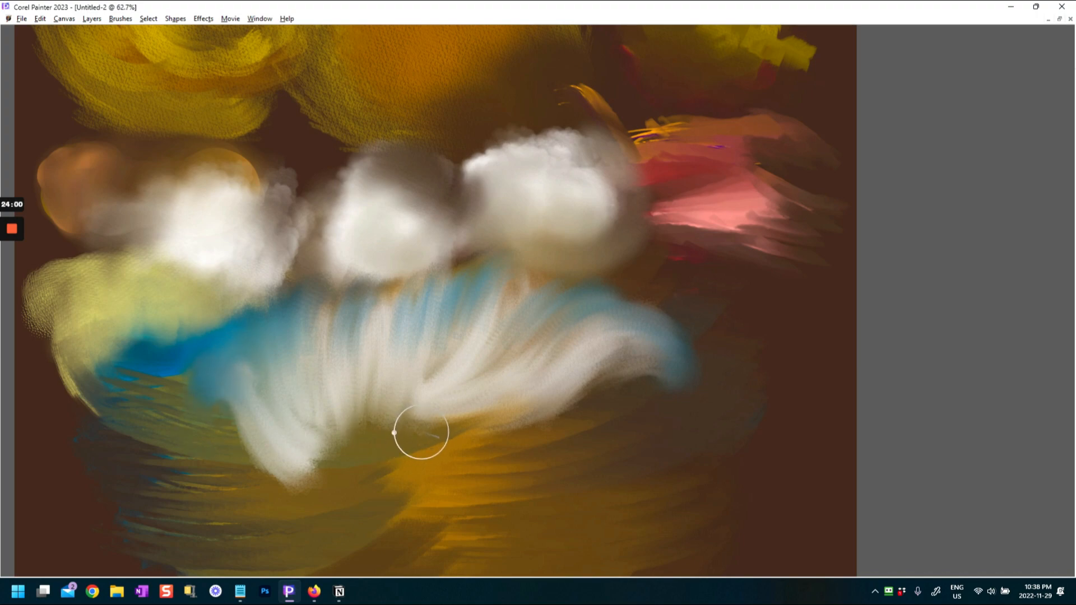
{"action": "key", "text": "Tab"}
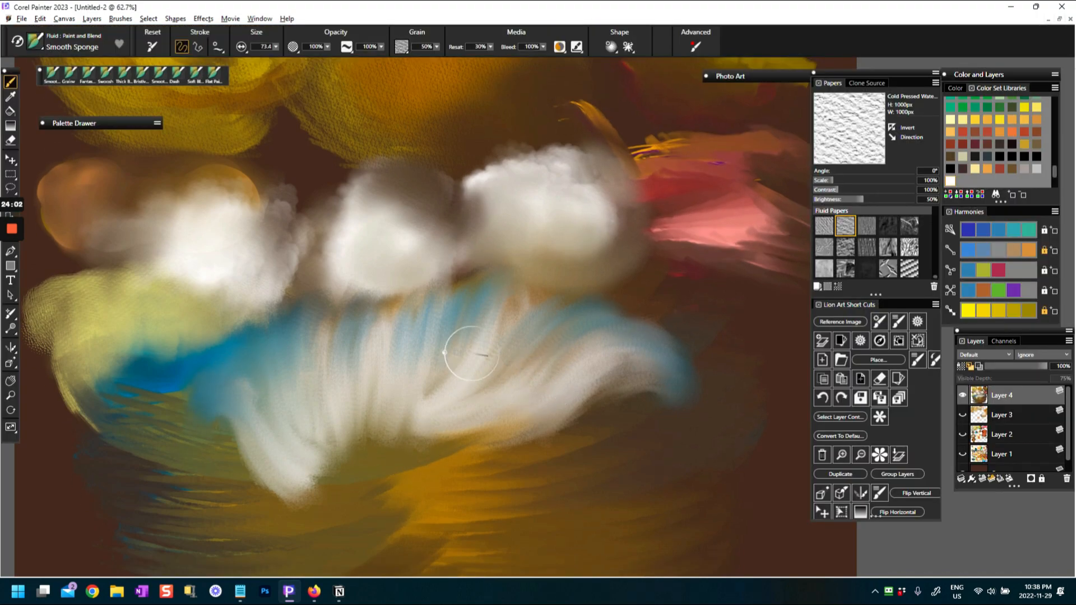
Add blue strokes along the lower left tip of the white fan
{"action": "scroll", "coordinate": [480, 347], "scroll_direction": "down", "scroll_amount": 4}
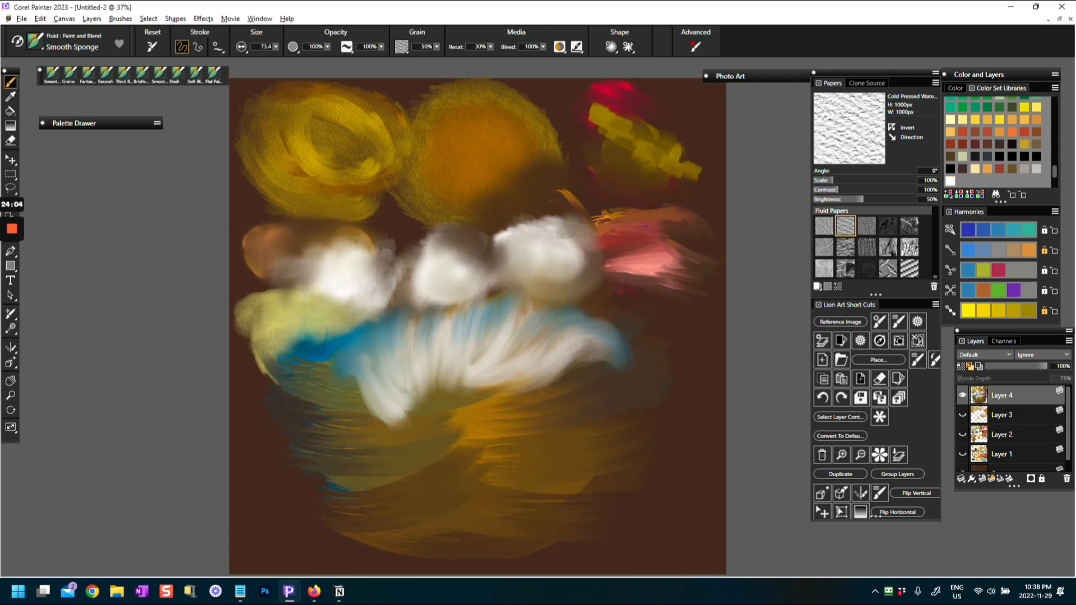
{"action": "mouse_move", "coordinate": [385, 401]}
{"action": "left_mouse_down"}
{"action": "mouse_move", "coordinate": [423, 387]}
{"action": "mouse_move", "coordinate": [435, 414]}
{"action": "left_mouse_up"}
{"action": "left_click_drag", "start_coordinate": [384, 389], "coordinate": [422, 412]}
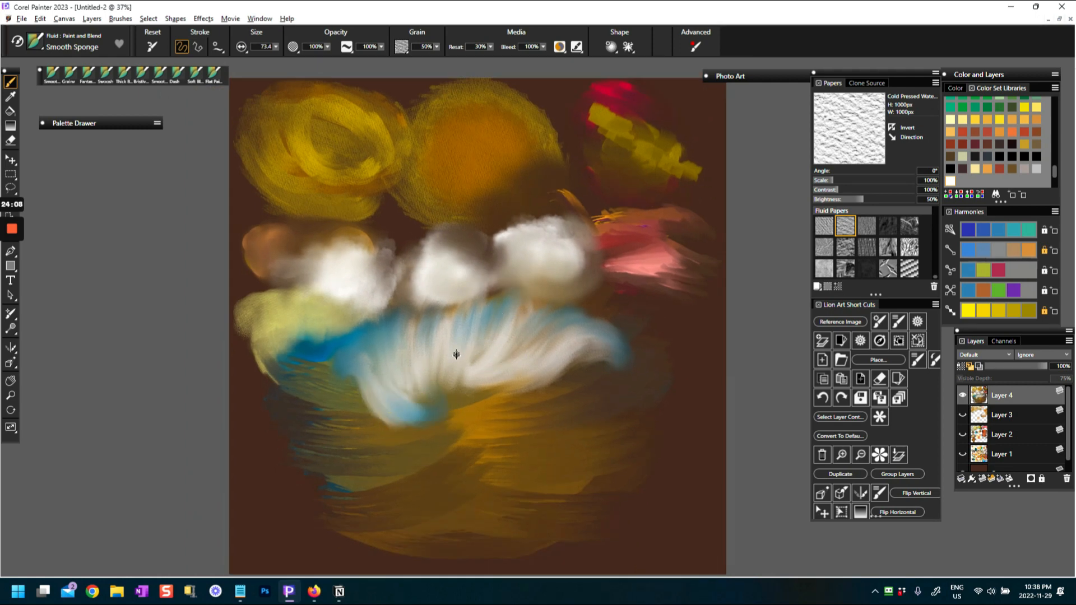
Sample the fan's off-white and sweep it over its center and right end, adding a curved wing on the left
{"action": "left_click", "coordinate": [457, 352], "text": "alt"}
{"action": "mouse_move", "coordinate": [500, 388]}
{"action": "left_mouse_down"}
{"action": "mouse_move", "coordinate": [444, 396]}
{"action": "mouse_move", "coordinate": [497, 381]}
{"action": "left_mouse_up"}
{"action": "left_click_drag", "start_coordinate": [592, 357], "coordinate": [606, 366]}
{"action": "left_click_drag", "start_coordinate": [354, 367], "coordinate": [287, 405]}
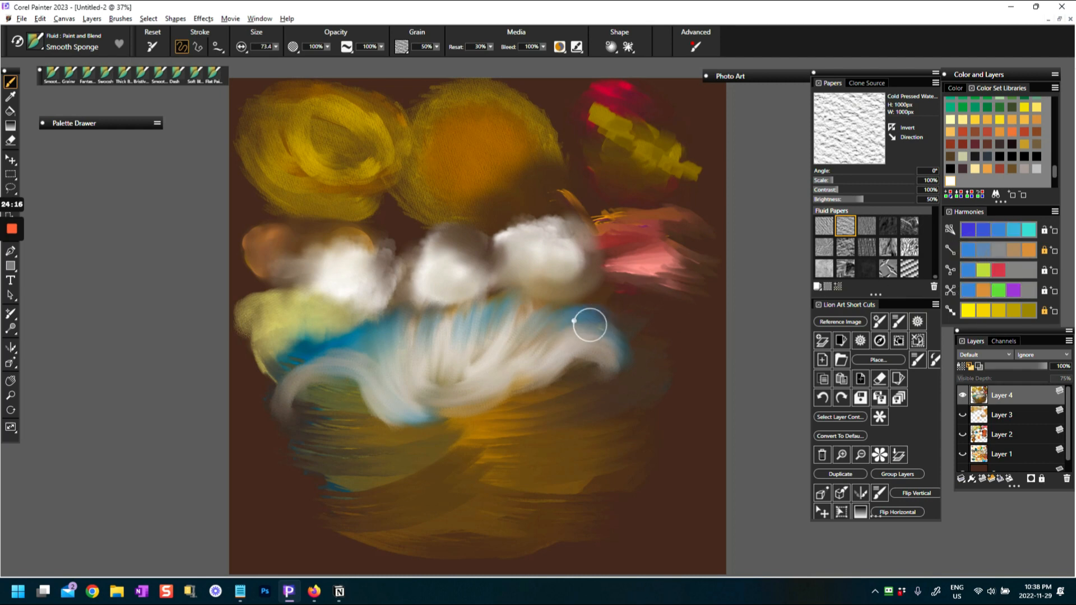
Sample the blue and strengthen it along the outer upper edges of both white wings
{"action": "left_click", "coordinate": [547, 324]}
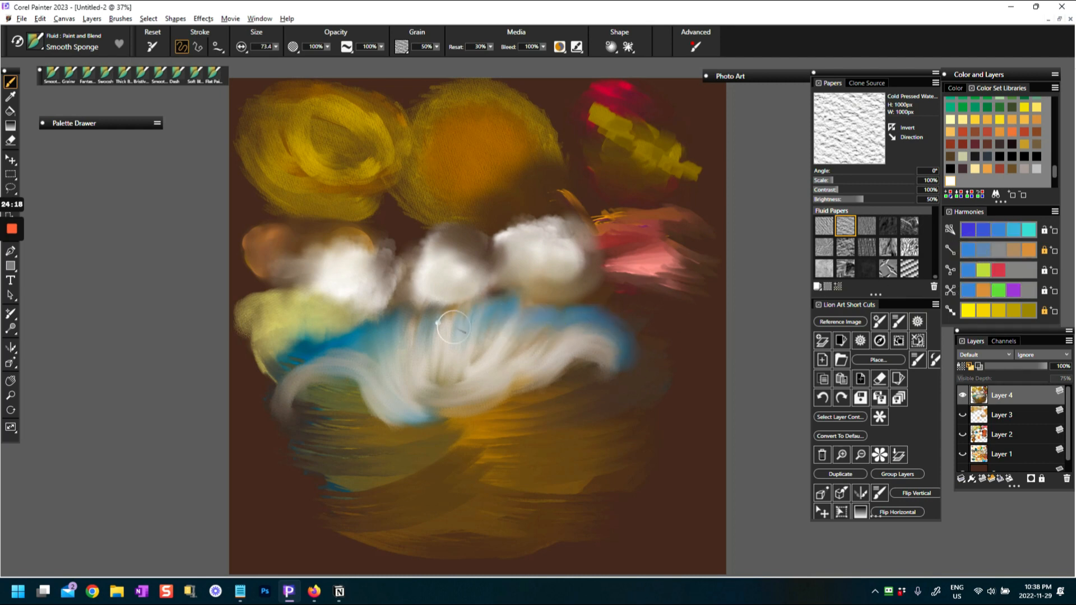
{"action": "mouse_move", "coordinate": [390, 320]}
{"action": "left_mouse_down"}
{"action": "mouse_move", "coordinate": [429, 330]}
{"action": "mouse_move", "coordinate": [287, 371]}
{"action": "left_mouse_up"}
{"action": "left_click", "coordinate": [589, 339]}
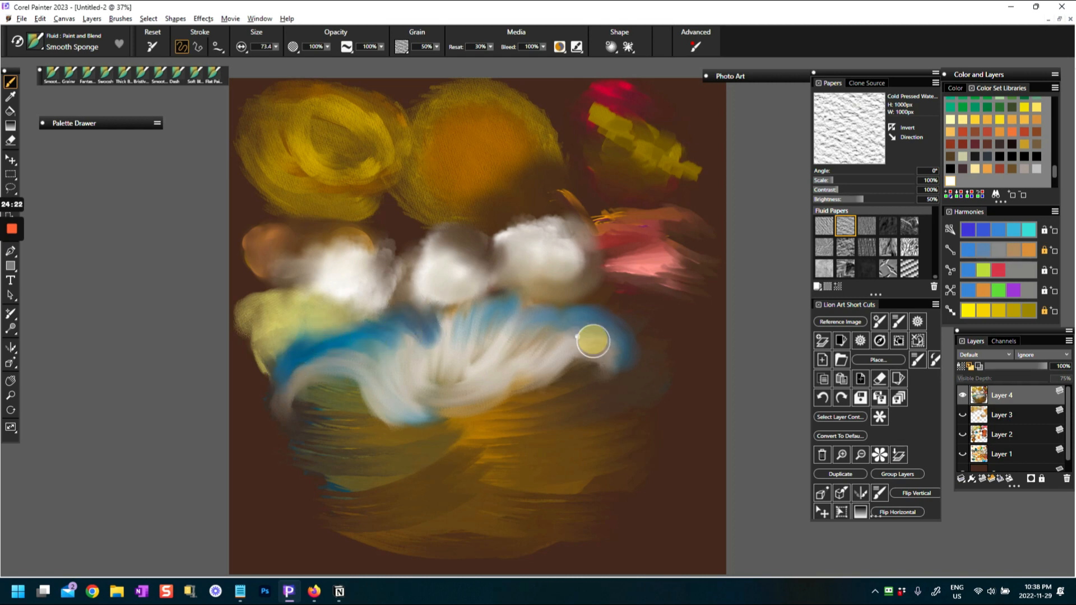
Sample a grayish beige from the white shape and shade its center and the undersides of both wings
{"action": "left_click", "coordinate": [35, 43]}
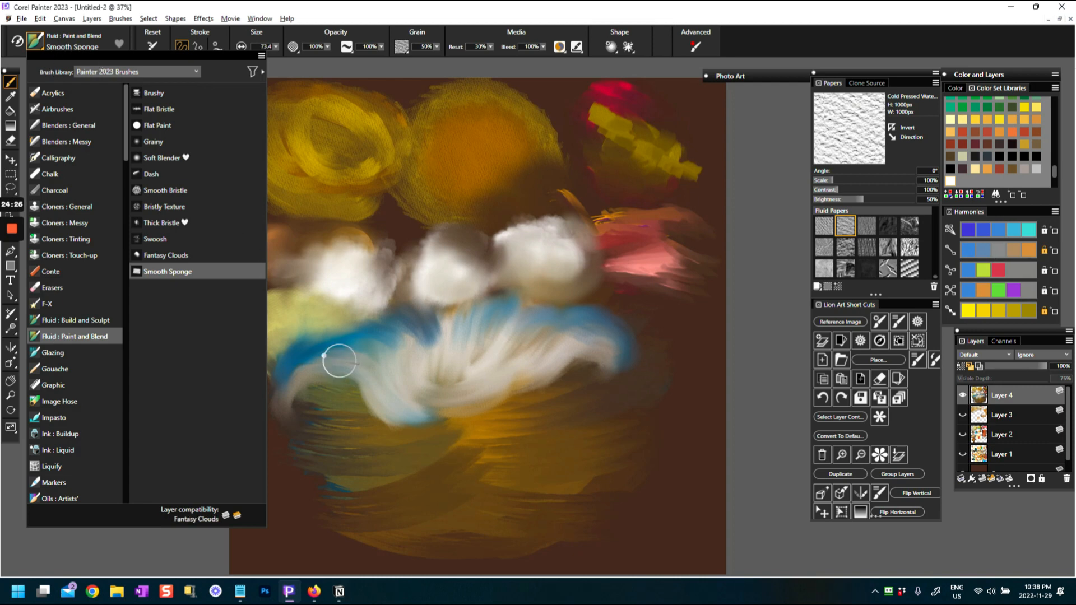
{"action": "left_click", "coordinate": [356, 346]}
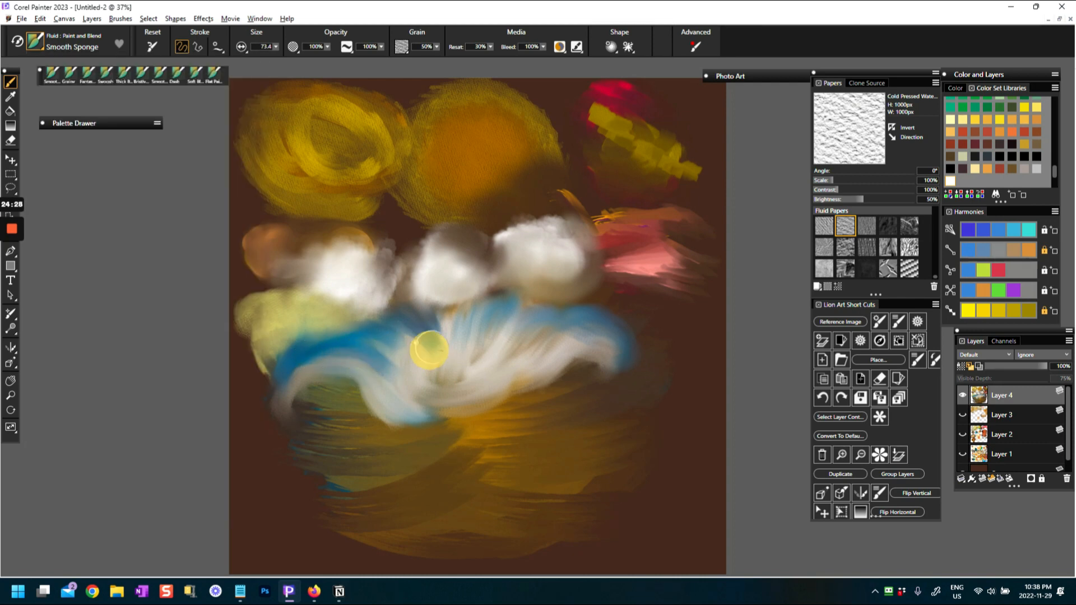
{"action": "left_click", "coordinate": [456, 380], "text": "alt"}
{"action": "mouse_move", "coordinate": [455, 379]}
{"action": "left_mouse_down"}
{"action": "mouse_move", "coordinate": [473, 332]}
{"action": "mouse_move", "coordinate": [504, 332]}
{"action": "mouse_move", "coordinate": [513, 364]}
{"action": "left_mouse_up"}
{"action": "left_click_drag", "start_coordinate": [312, 376], "coordinate": [318, 416]}
{"action": "mouse_move", "coordinate": [364, 375]}
{"action": "left_mouse_down"}
{"action": "mouse_move", "coordinate": [360, 393]}
{"action": "mouse_move", "coordinate": [365, 357]}
{"action": "mouse_move", "coordinate": [379, 370]}
{"action": "mouse_move", "coordinate": [454, 333]}
{"action": "mouse_move", "coordinate": [535, 362]}
{"action": "mouse_move", "coordinate": [576, 349]}
{"action": "mouse_move", "coordinate": [614, 404]}
{"action": "mouse_move", "coordinate": [336, 379]}
{"action": "mouse_move", "coordinate": [336, 419]}
{"action": "left_mouse_up"}
{"action": "left_click_drag", "start_coordinate": [507, 389], "coordinate": [509, 369]}
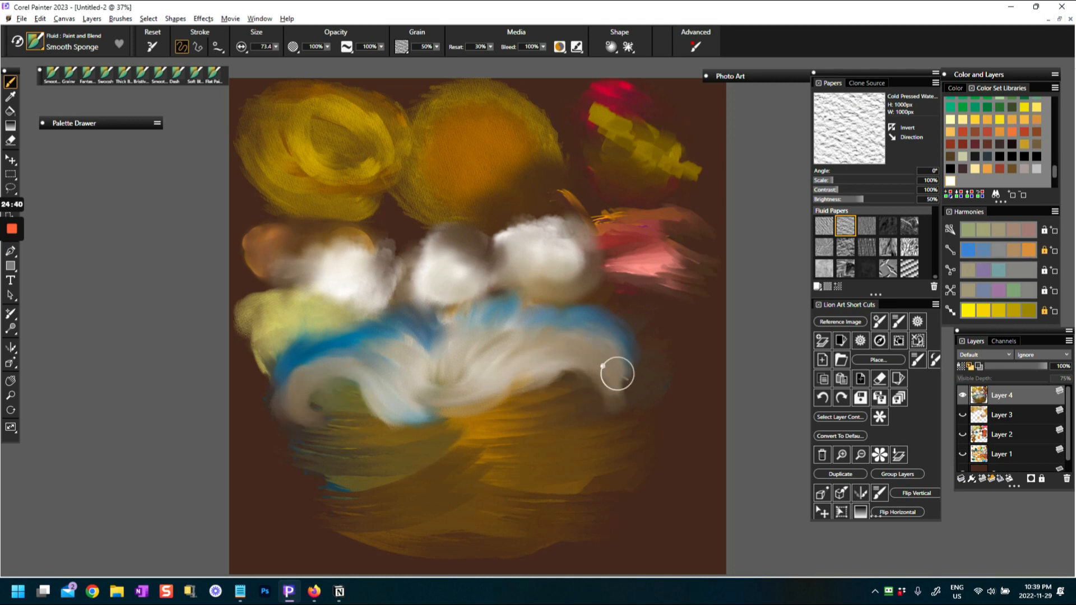